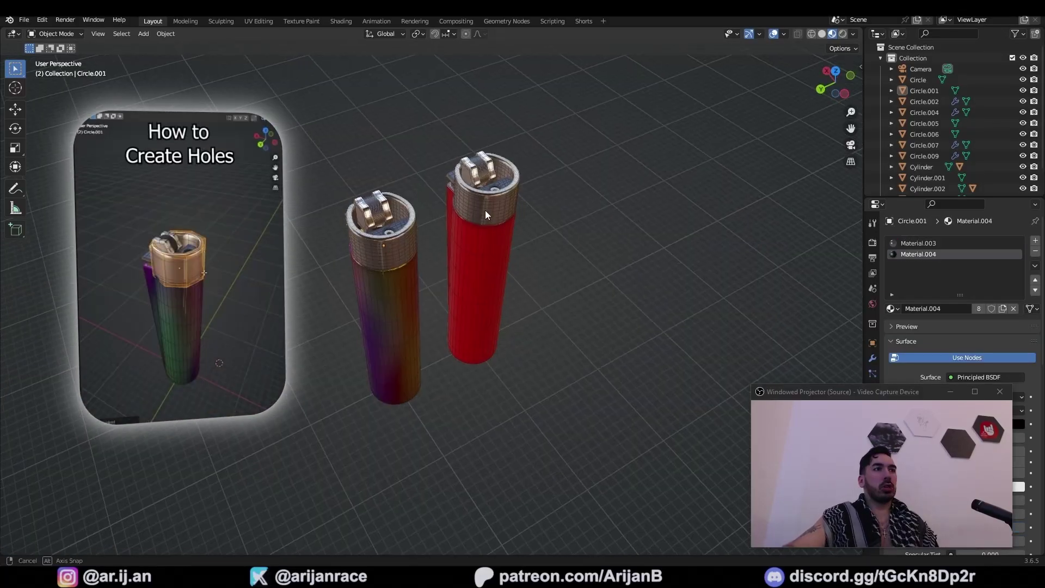
Add a 24-vertex mesh circle with a 0.1 m radius, scale it by 3 and fill it with a face
{"action": "middle_click_drag", "start_coordinate": [485, 210], "coordinate": [477, 229]}
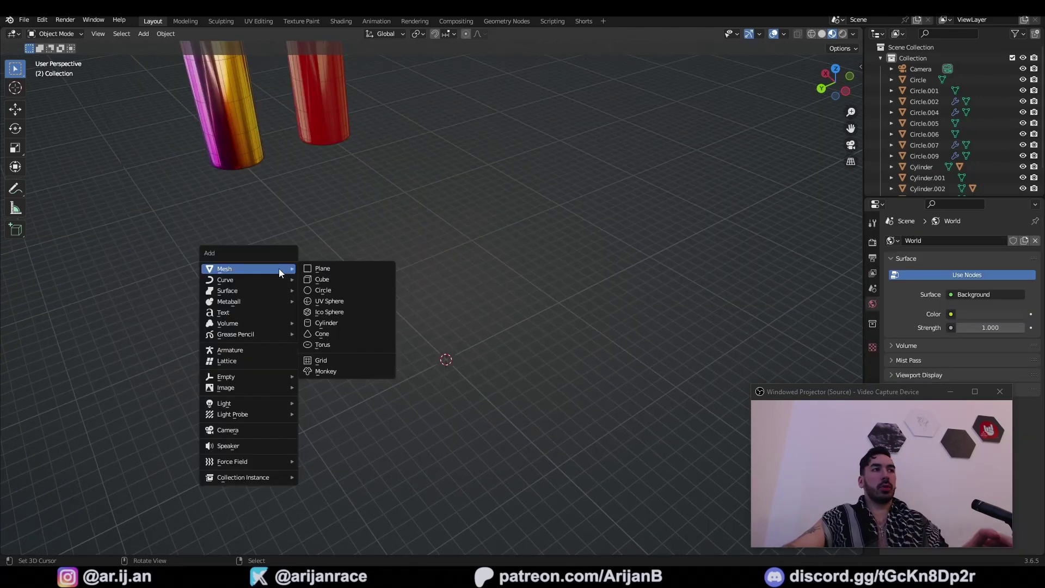
{"action": "left_click", "coordinate": [324, 290]}
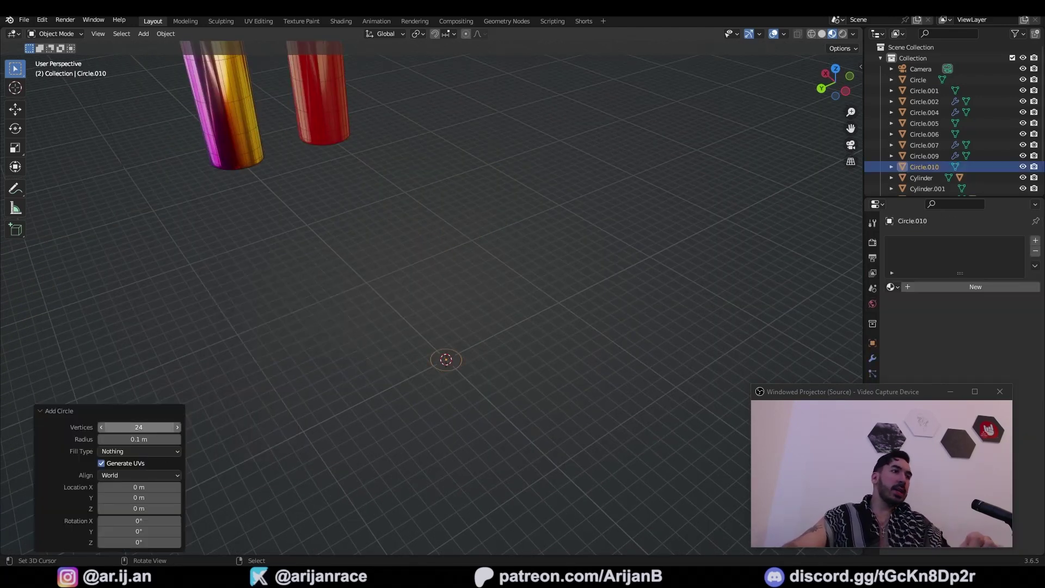
{"action": "key", "text": "Return"}
{"action": "key", "text": "Tab"}
{"action": "key", "text": "KP_Decimal"}
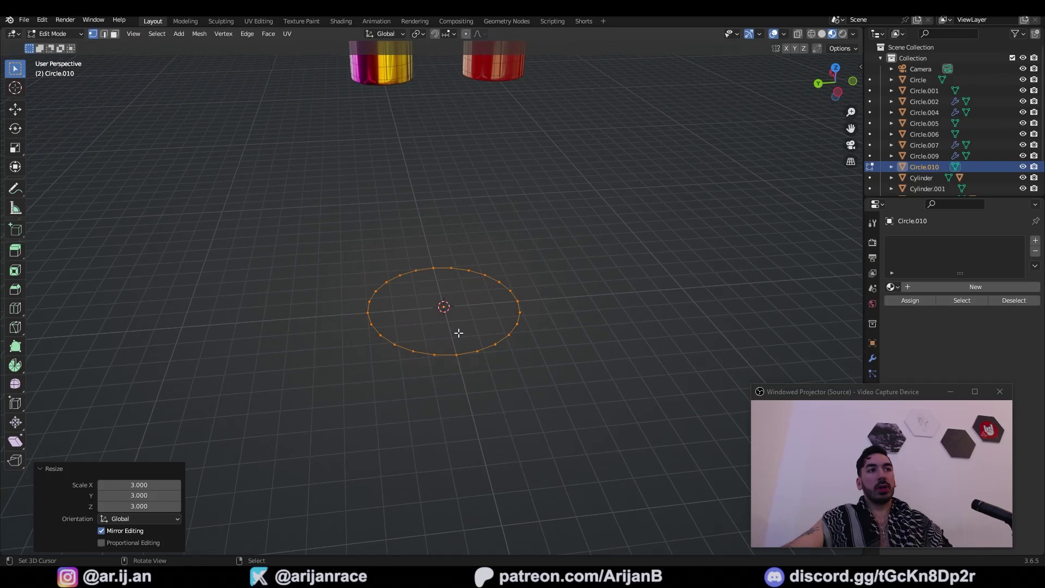
{"action": "key", "text": "f"}
Extrude a few edges on one side of the disc outward along X and scale them along X to reduce their curvature
{"action": "middle_click_drag", "start_coordinate": [490, 334], "coordinate": [561, 464]}
{"action": "key", "text": "e"}
{"action": "key", "text": "y"}
{"action": "key", "text": "x"}
{"action": "left_click", "coordinate": [455, 334]}
{"action": "key", "text": "s"}
{"action": "key", "text": "x"}
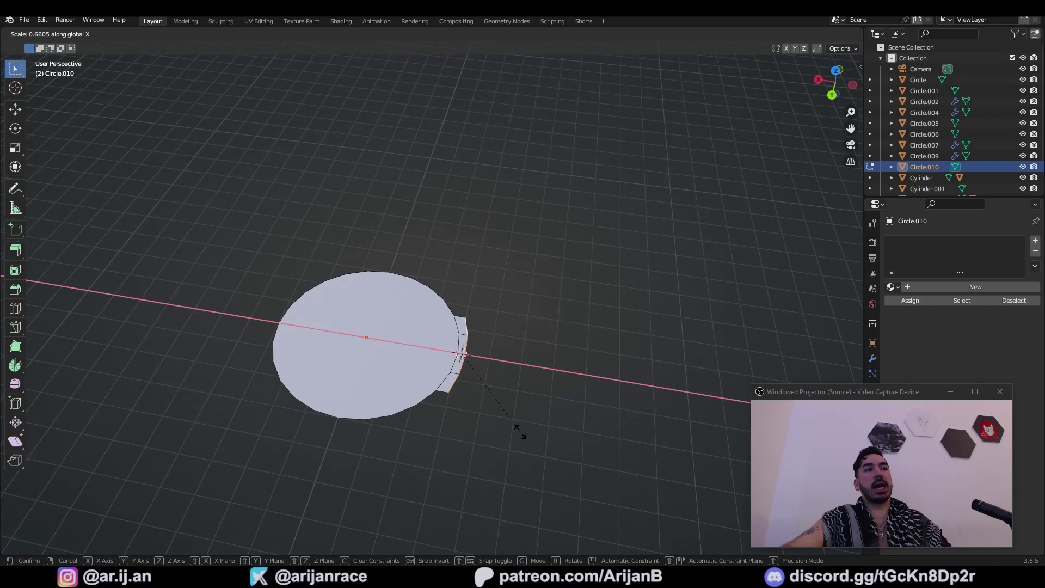
{"action": "left_click", "coordinate": [488, 403]}
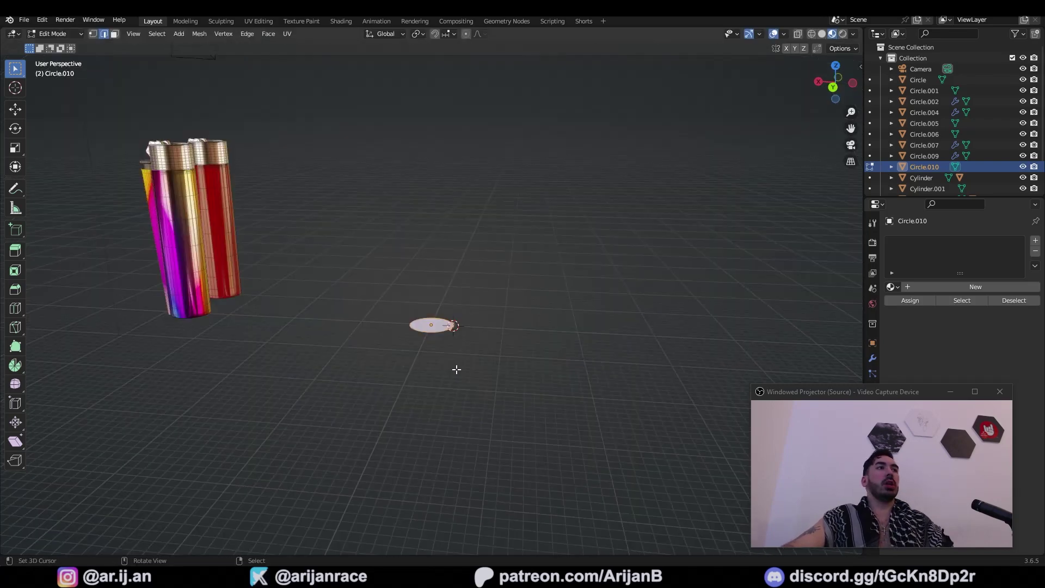
Extrude the whole disc profile upward about 2 m to form the lighter body
{"action": "key", "text": "e"}
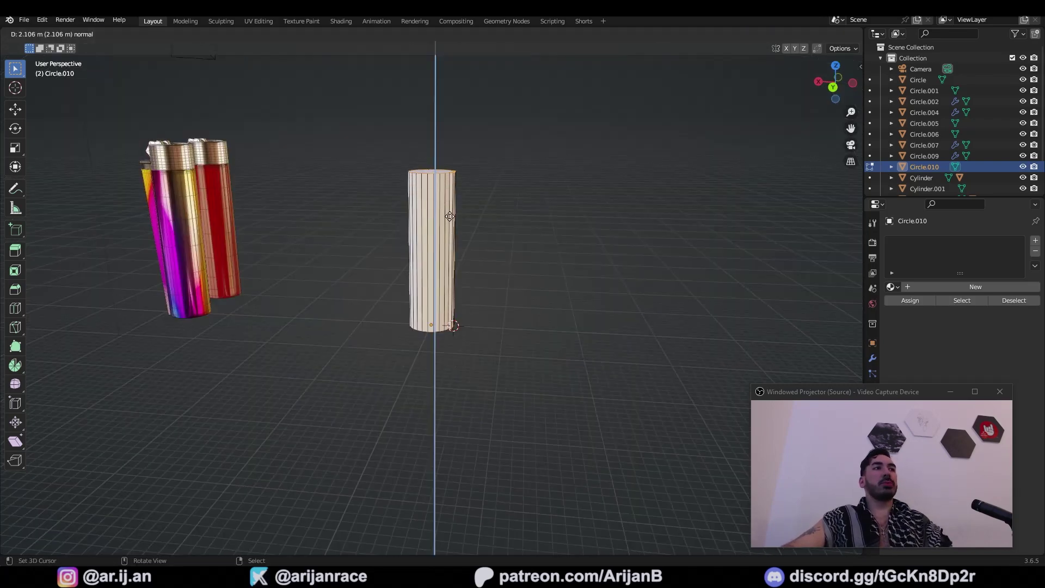
{"action": "left_click", "coordinate": [452, 222]}
{"action": "middle_click_drag", "start_coordinate": [458, 228], "coordinate": [460, 275], "text": "shift"}
{"action": "scroll", "coordinate": [459, 276], "scroll_direction": "up", "scroll_amount": 4}
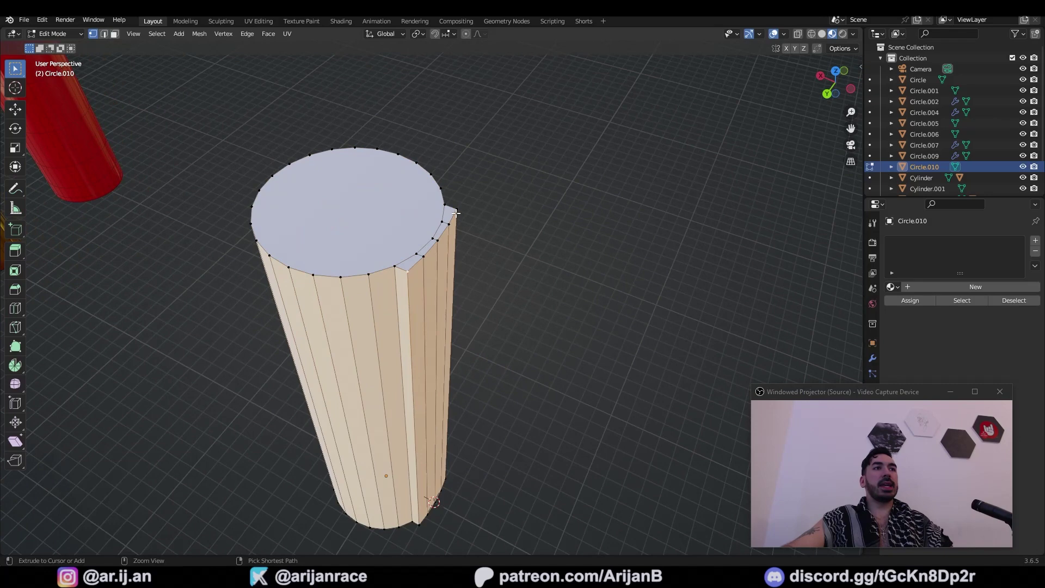
Select the outer top vertices of the side ridge and move them outward along X to flare its upper end
{"action": "right_click", "coordinate": [456, 213], "text": "ctrl"}
{"action": "middle_click_drag", "start_coordinate": [429, 257], "coordinate": [450, 245]}
{"action": "key", "text": "g"}
{"action": "key", "text": "x"}
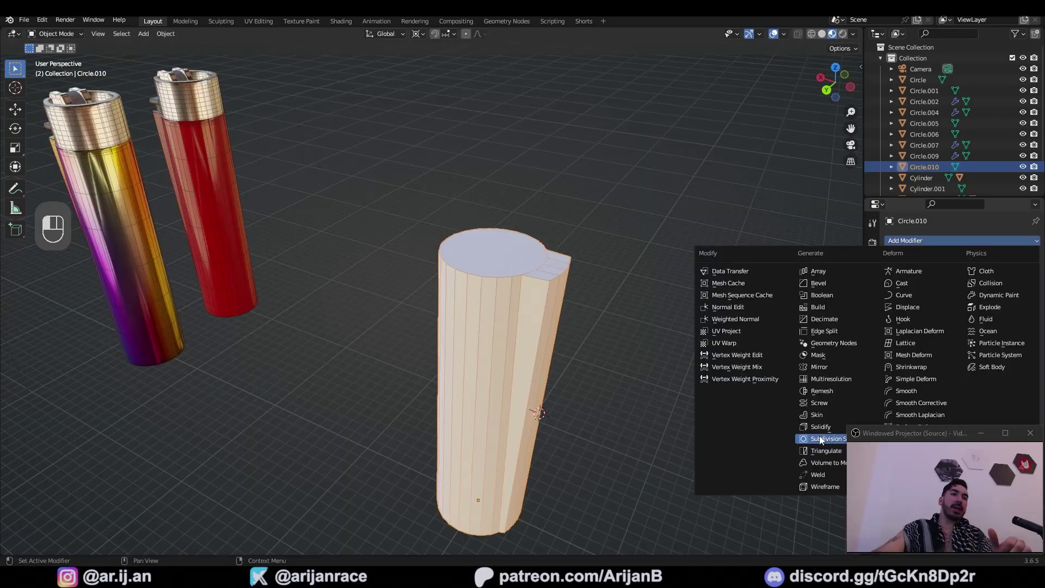
Add a Subdivision Surface modifier to the lighter body
{"action": "left_click", "coordinate": [819, 438]}
{"action": "scroll", "coordinate": [523, 354], "scroll_direction": "down", "scroll_amount": 2}
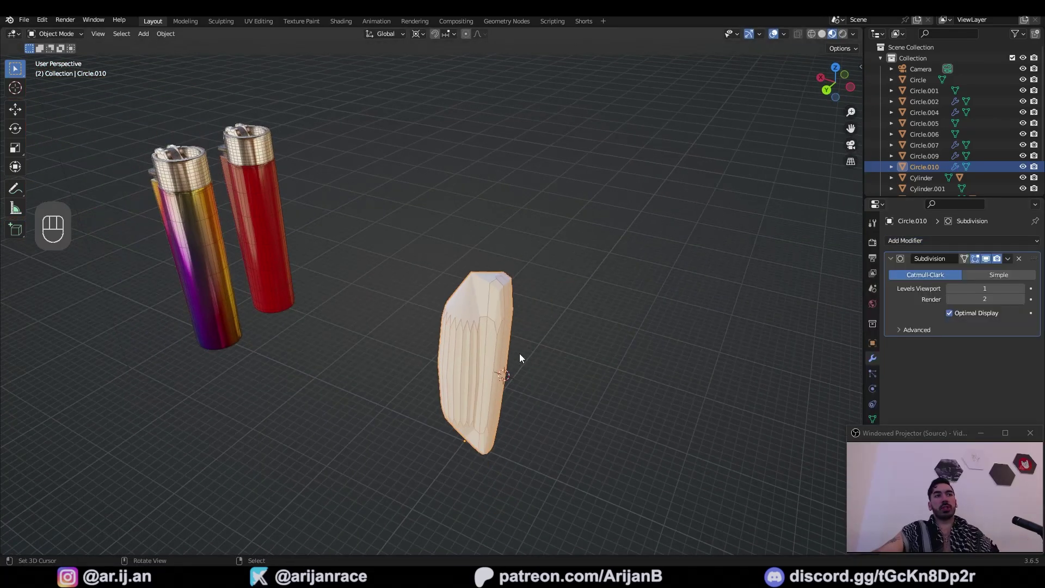
{"action": "middle_click_drag", "start_coordinate": [520, 354], "coordinate": [511, 340]}
{"action": "scroll", "coordinate": [504, 310], "scroll_direction": "up", "scroll_amount": 4}
Select the body's top and bottom rim edges by extending the edge selection to similar face angles
{"action": "key", "text": "Tab"}
{"action": "key", "text": "Tab"}
{"action": "key", "text": "Tab"}
{"action": "scroll", "coordinate": [479, 236], "scroll_direction": "down", "scroll_amount": 3}
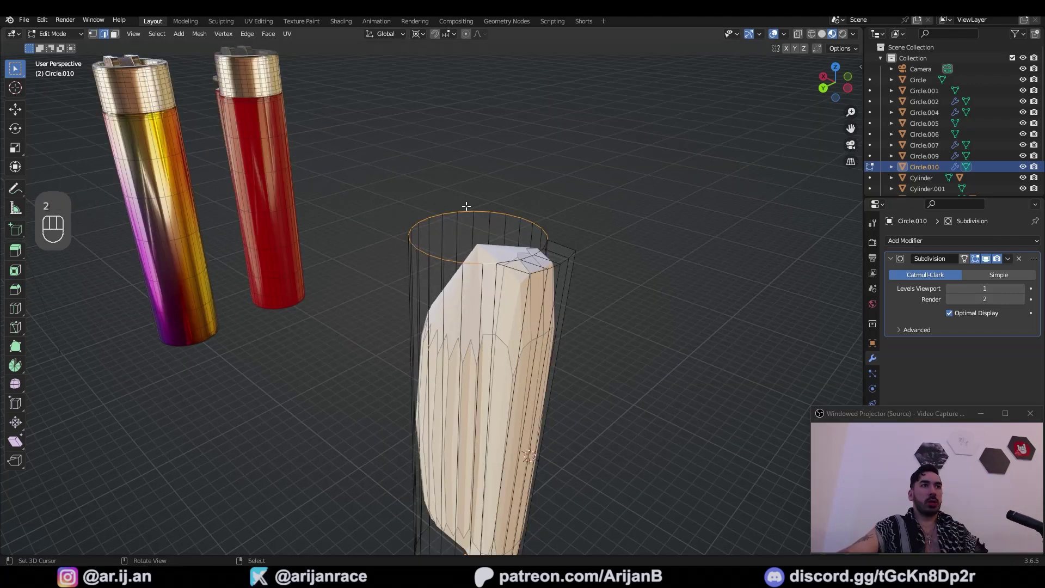
{"action": "key", "text": "shift+g"}
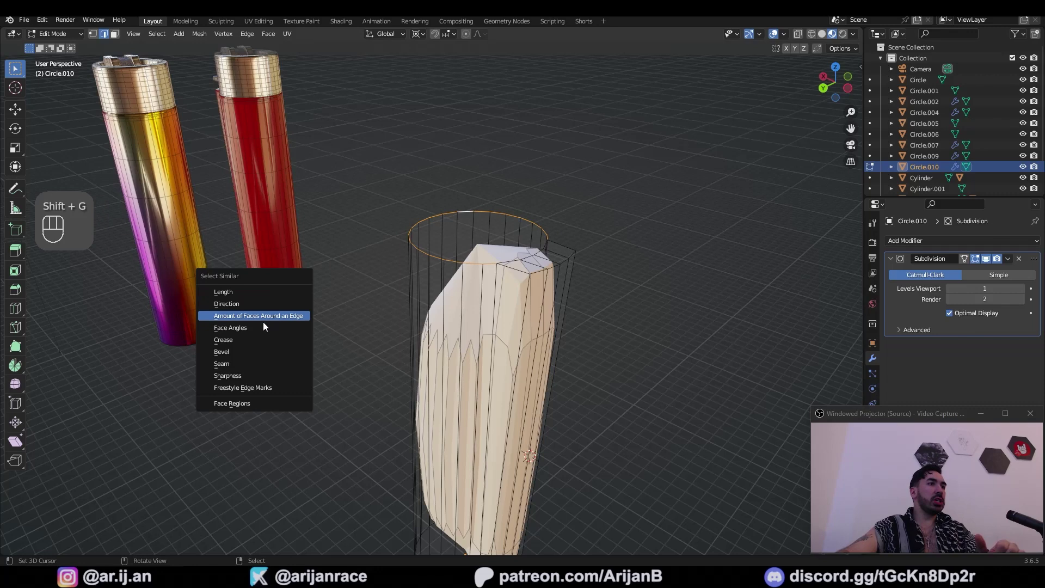
{"action": "left_click", "coordinate": [260, 327]}
{"action": "scroll", "coordinate": [507, 268], "scroll_direction": "up", "scroll_amount": 4}
Try to bevel the selected rim edges with two segments and a shape of 1.000
{"action": "key", "text": "ctrl+b"}
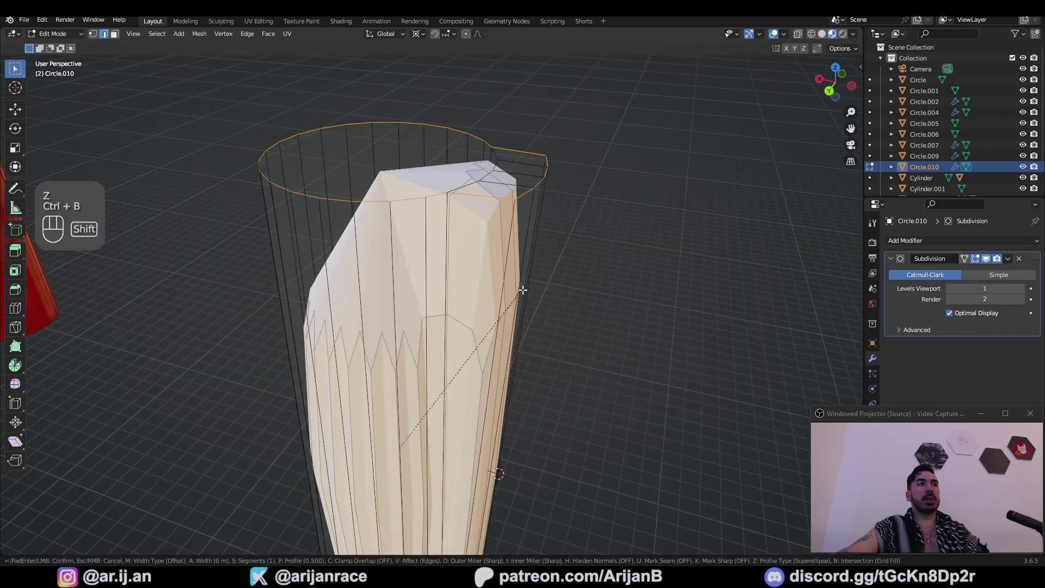
{"action": "left_click", "coordinate": [625, 296]}
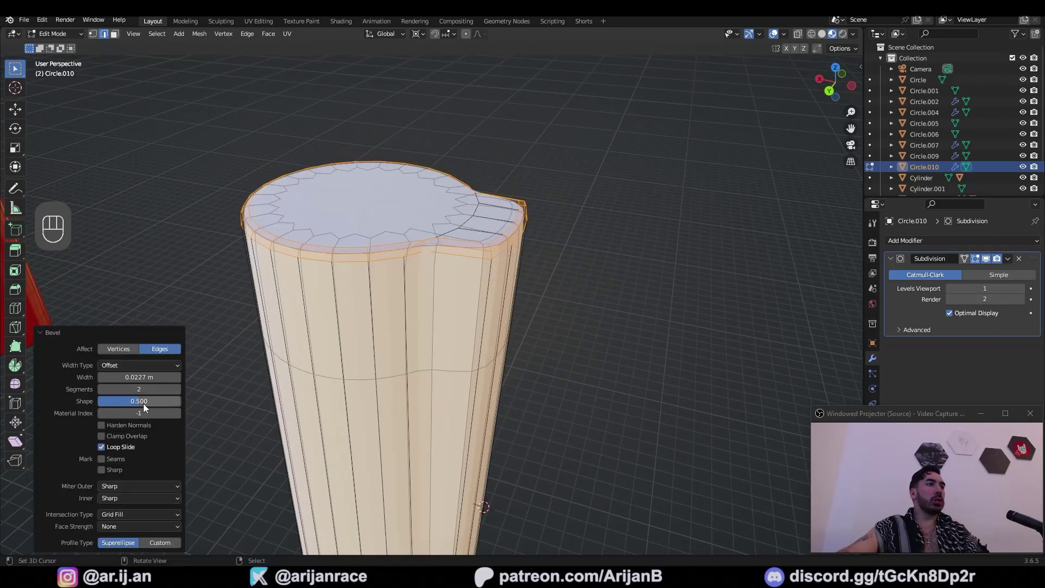
{"action": "left_click_drag", "start_coordinate": [136, 402], "coordinate": [182, 402]}
{"action": "middle_click_drag", "start_coordinate": [468, 408], "coordinate": [471, 289]}
{"action": "key", "text": "ctrl+z"}
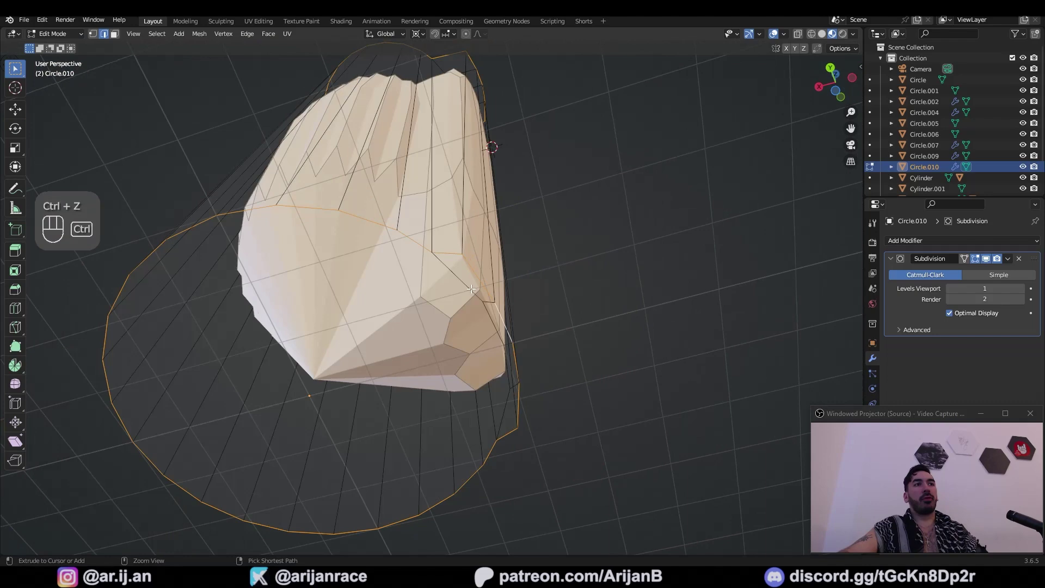
{"action": "key", "text": "ctrl+b"}
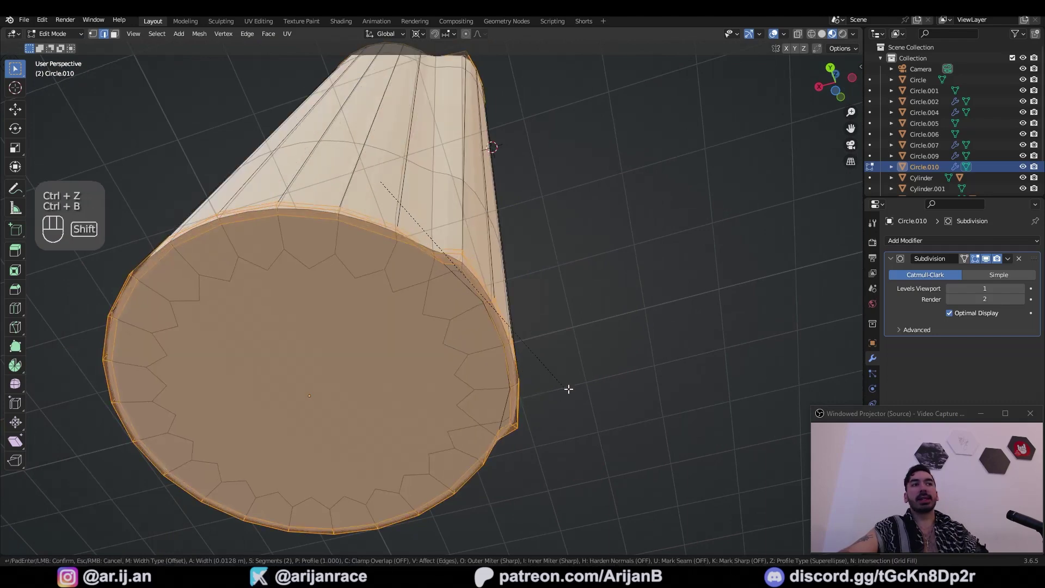
{"action": "right_click", "coordinate": [567, 390]}
Snap the 3D cursor to a bottom vertex beside the ridge and flatten the ridge's bottom vertices to it with an X scale of 0
{"action": "key", "text": "1"}
{"action": "right_click", "coordinate": [429, 249]}
{"action": "key", "text": "shift+s"}
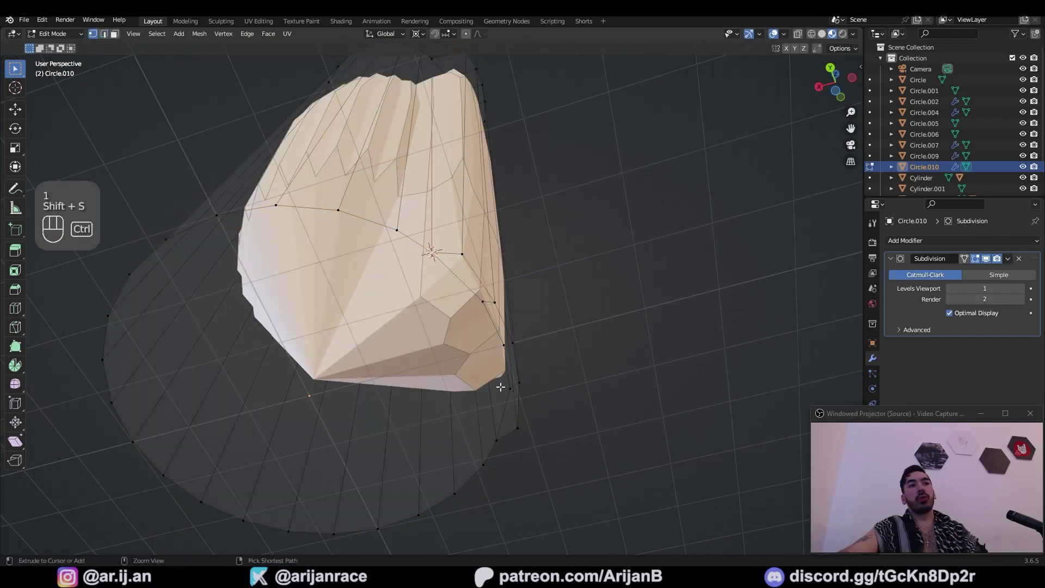
{"action": "left_click", "coordinate": [510, 388], "text": "ctrl"}
{"action": "key", "text": "s"}
{"action": "key", "text": "x"}
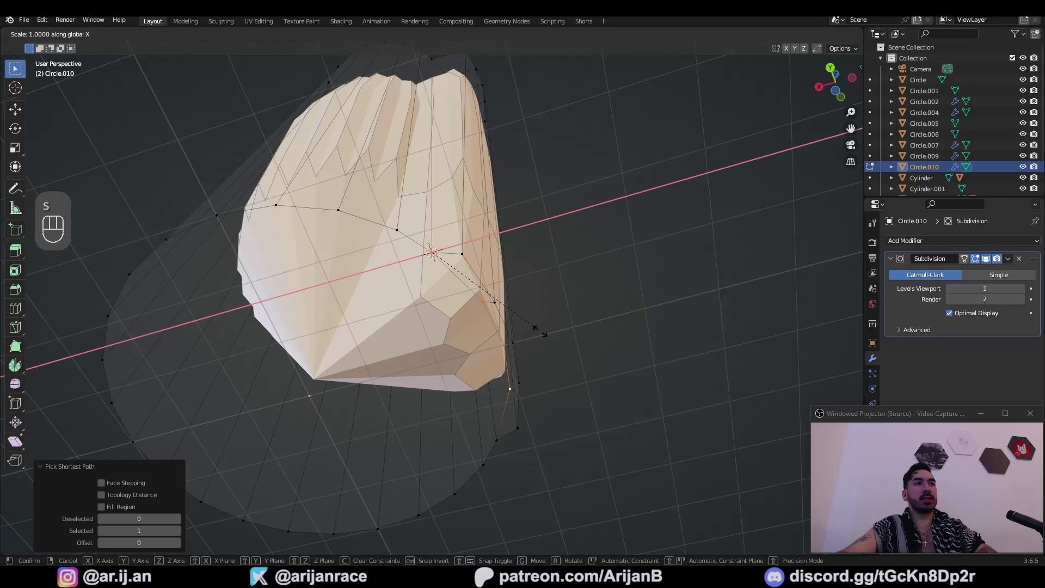
{"action": "key", "text": "0"}
{"action": "key", "text": "Return"}
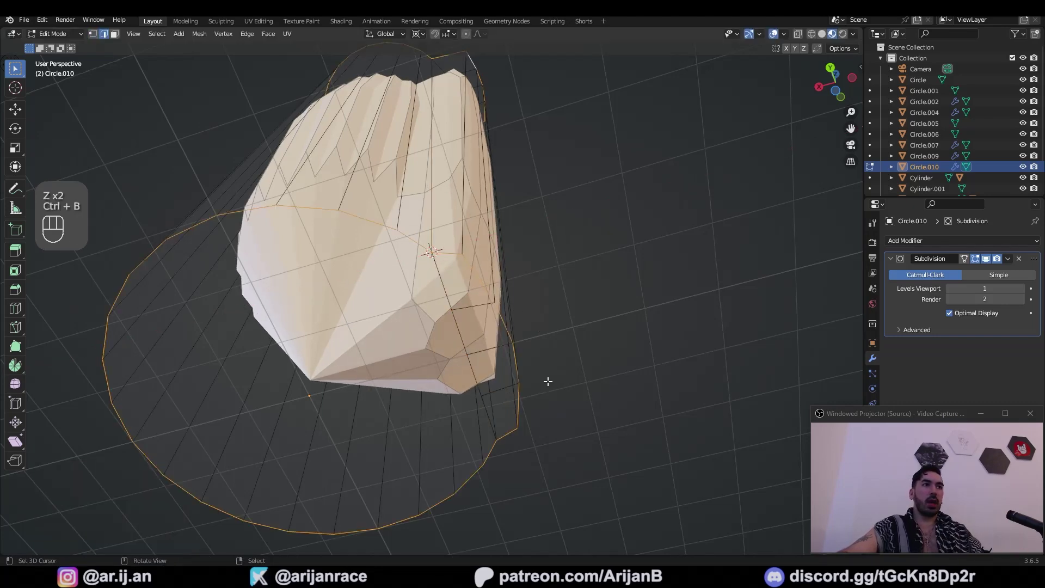
Bevel the top and bottom rim edges about 0.016 m wide with two segments and a shape of 1.000
{"action": "key", "text": "ctrl+b"}
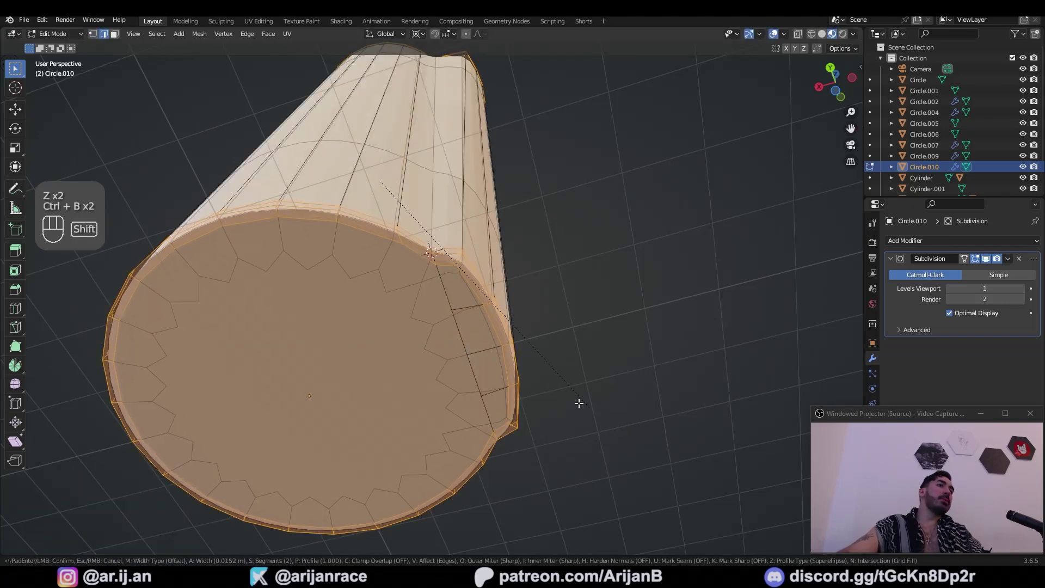
{"action": "left_click", "coordinate": [578, 404]}
{"action": "middle_click_drag", "start_coordinate": [584, 408], "coordinate": [563, 396]}
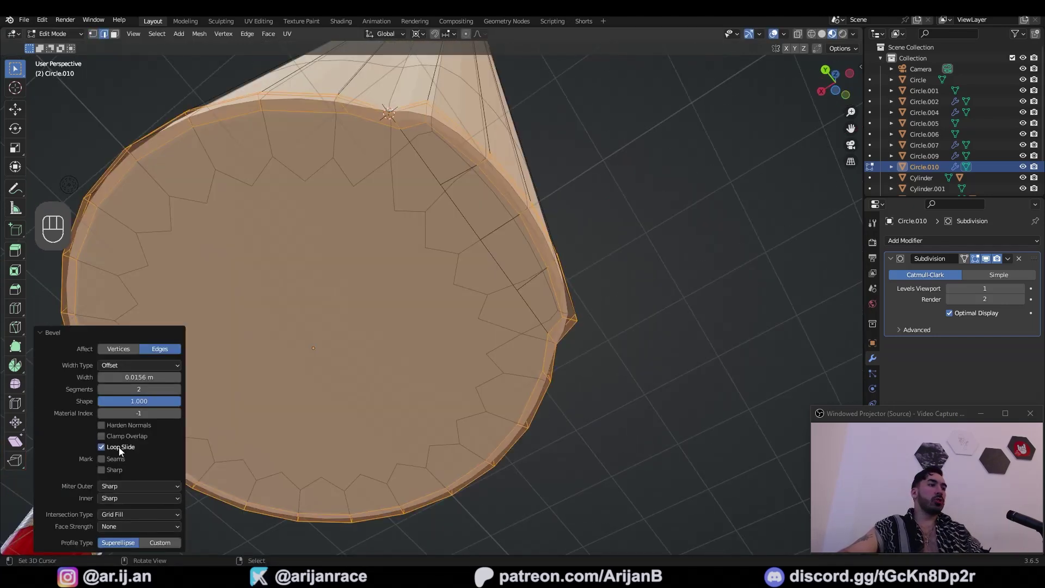
{"action": "middle_click_drag", "start_coordinate": [543, 308], "coordinate": [564, 352]}
Add a 24-vertex circle at the centre of the body's top face and scale it by about 2.99 to match the rim
{"action": "key", "text": "shift+a"}
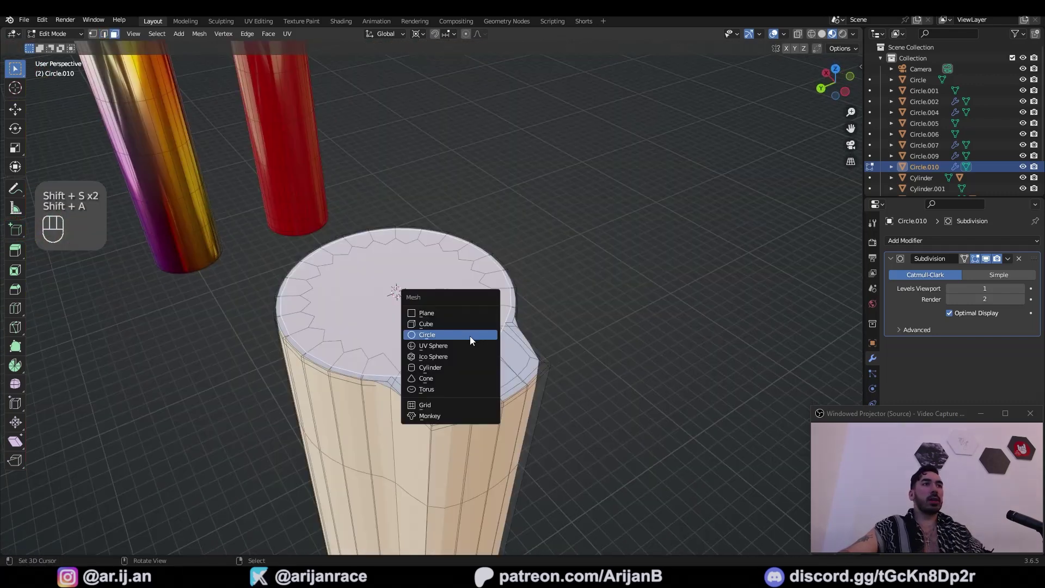
{"action": "left_click", "coordinate": [470, 338]}
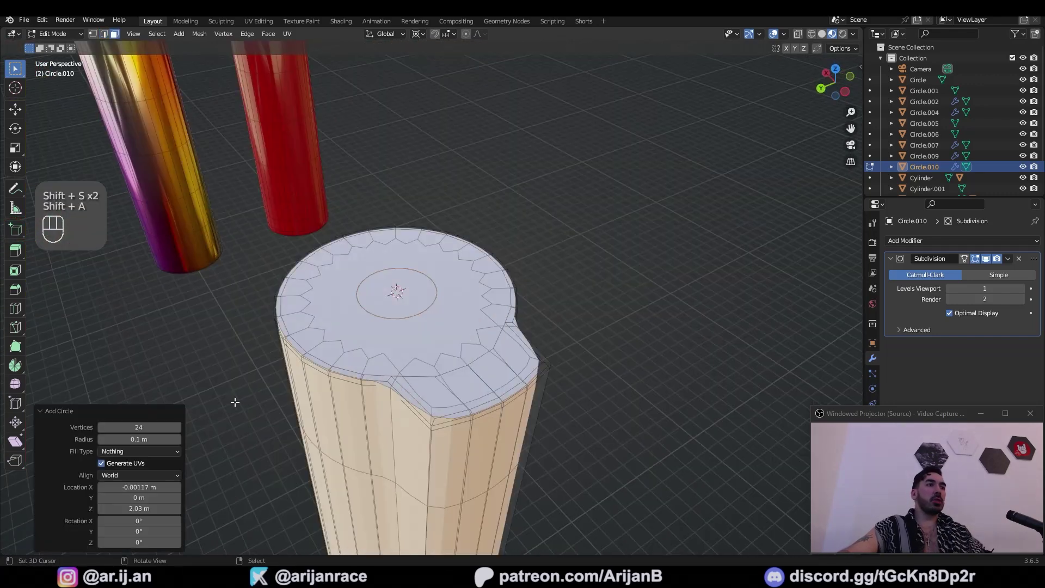
{"action": "key", "text": "1"}
{"action": "key", "text": "s"}
{"action": "left_click", "coordinate": [498, 373]}
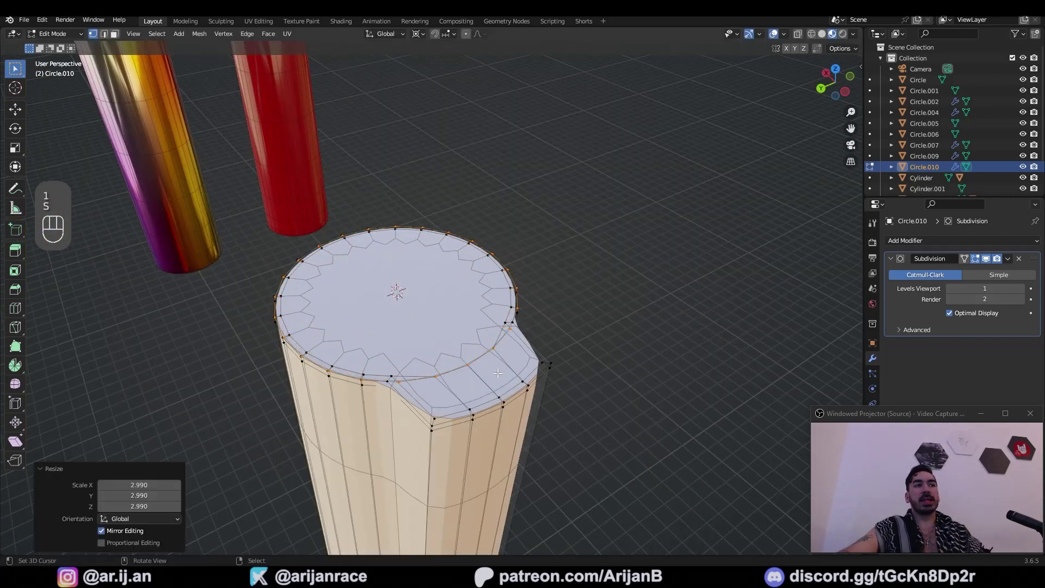
Separate the new rim circle into its own object and open that object for editing
{"action": "middle_click_drag", "start_coordinate": [491, 353], "coordinate": [522, 185]}
{"action": "key", "text": "p"}
{"action": "left_click", "coordinate": [522, 185]}
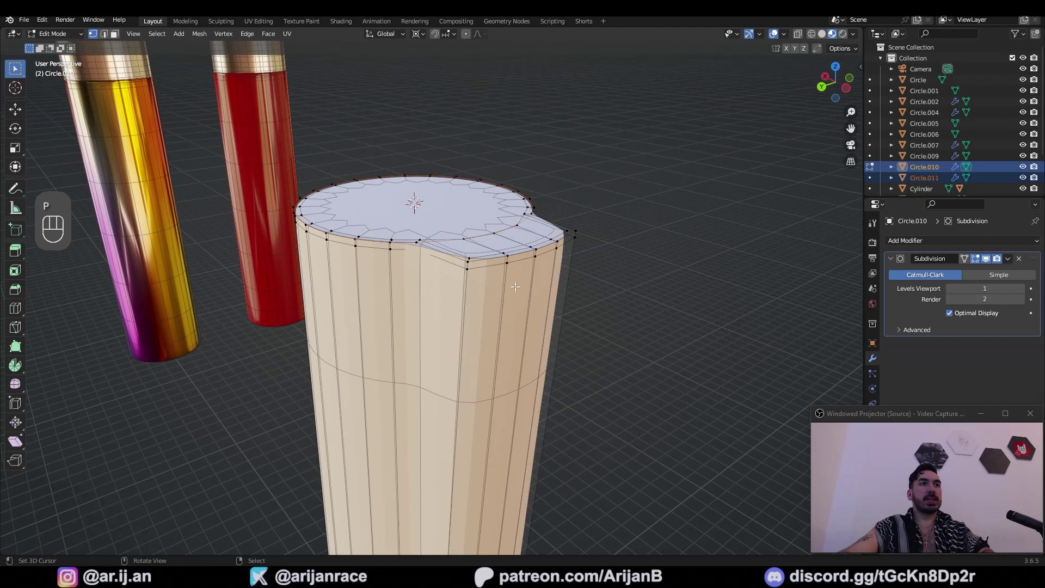
{"action": "key", "text": "Tab"}
{"action": "key", "text": "Tab"}
Extrude the whole rim circle straight up along Z to form the wall of the lighter's collar
{"action": "key", "text": "a"}
{"action": "key", "text": "e"}
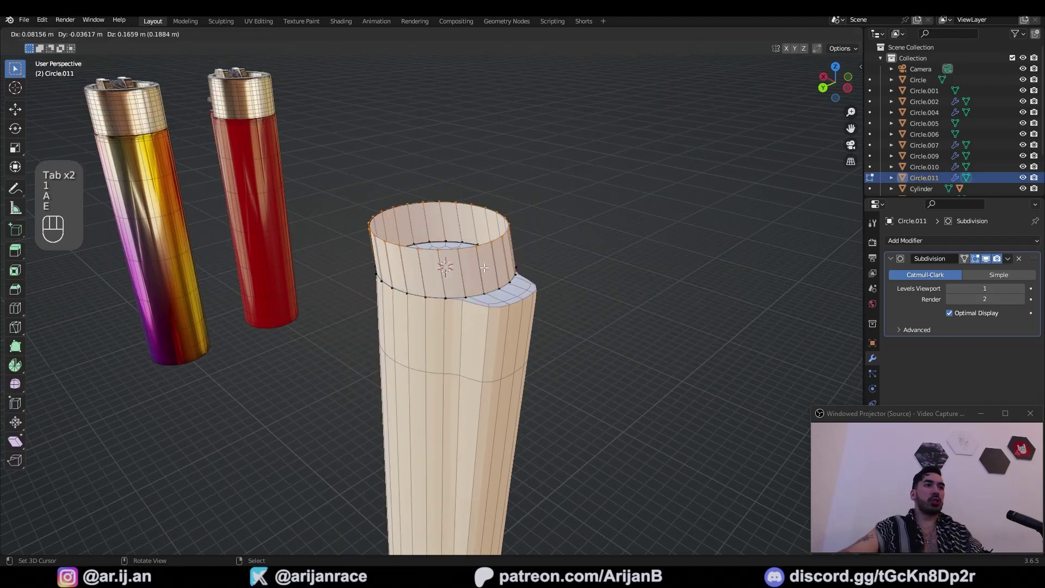
{"action": "right_click", "coordinate": [483, 320]}
{"action": "key", "text": "g"}
{"action": "middle_click", "coordinate": [483, 319]}
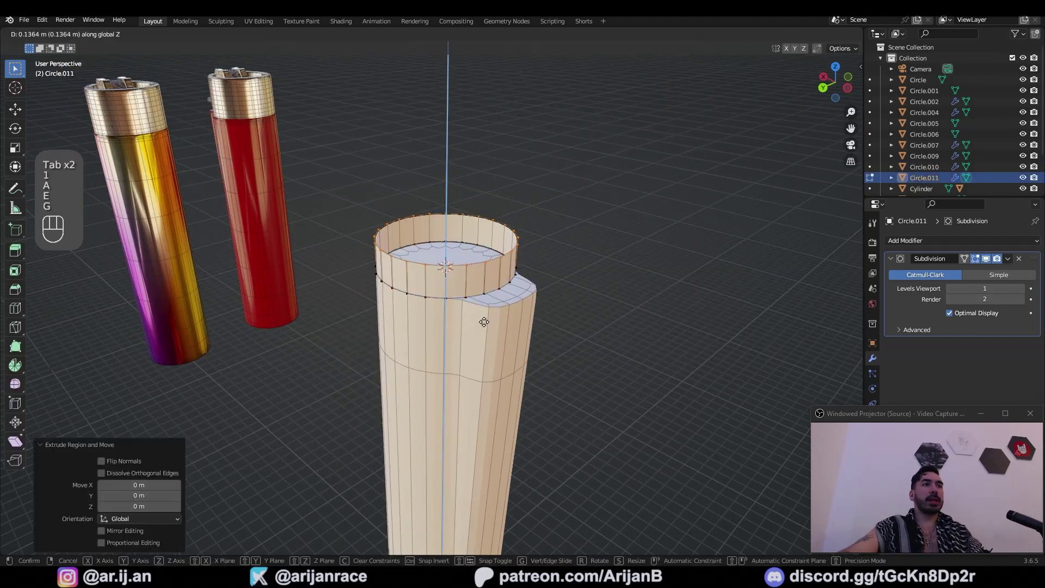
{"action": "left_click", "coordinate": [490, 290]}
{"action": "scroll", "coordinate": [489, 291], "scroll_direction": "down", "scroll_amount": 3}
{"action": "middle_click_drag", "start_coordinate": [490, 290], "coordinate": [472, 289]}
{"action": "scroll", "coordinate": [473, 289], "scroll_direction": "up", "scroll_amount": 3}
{"action": "scroll", "coordinate": [277, 171], "scroll_direction": "down", "scroll_amount": 4}
{"action": "key", "text": "Tab"}
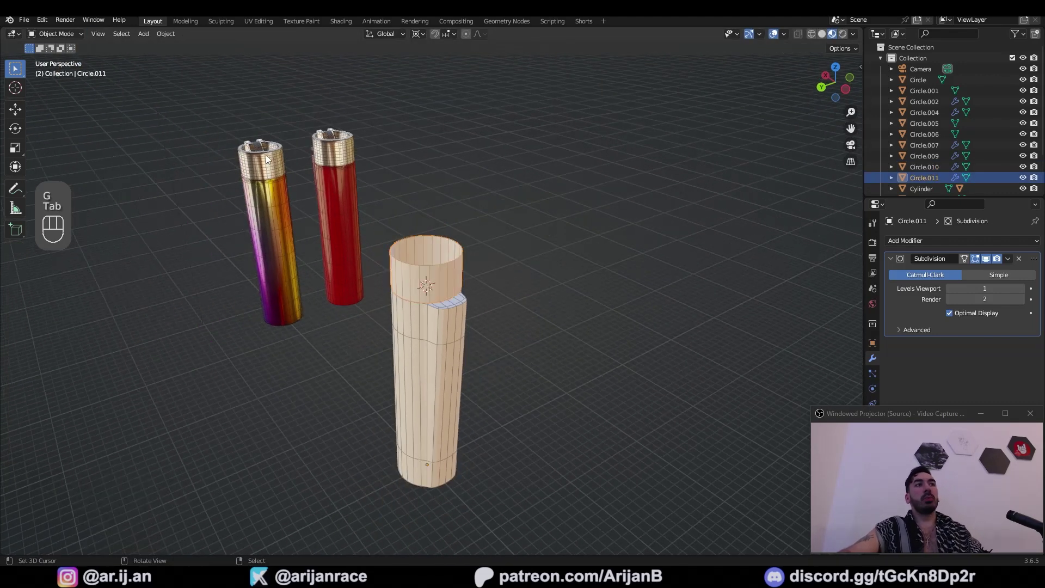
Extrude the collar's faces inward along their normals by about 0.064 m to give the wall thickness
{"action": "key", "text": "Tab"}
{"action": "scroll", "coordinate": [340, 208], "scroll_direction": "up", "scroll_amount": 4}
{"action": "key", "text": "alt+e"}
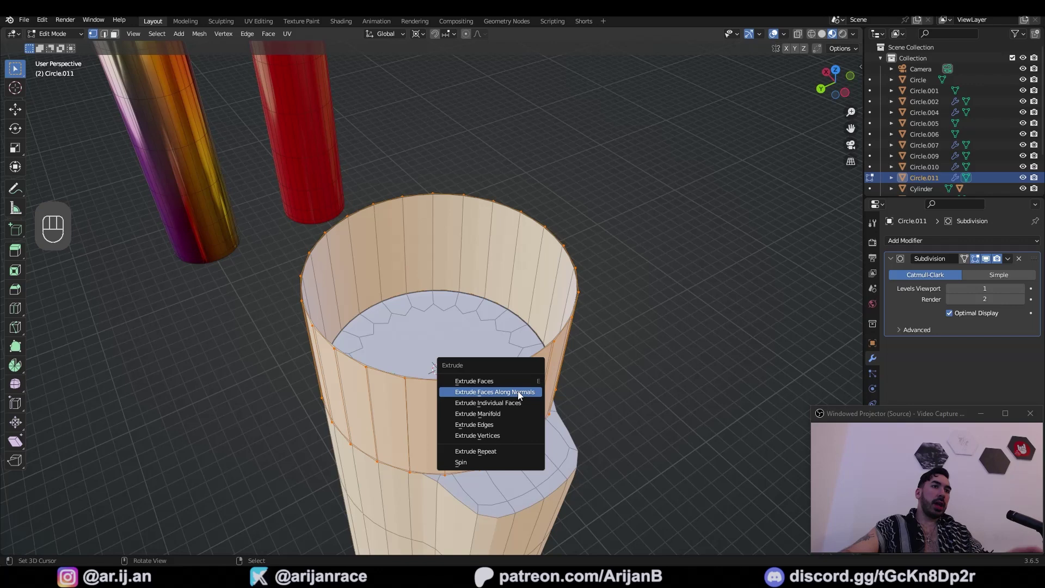
{"action": "left_click", "coordinate": [519, 391]}
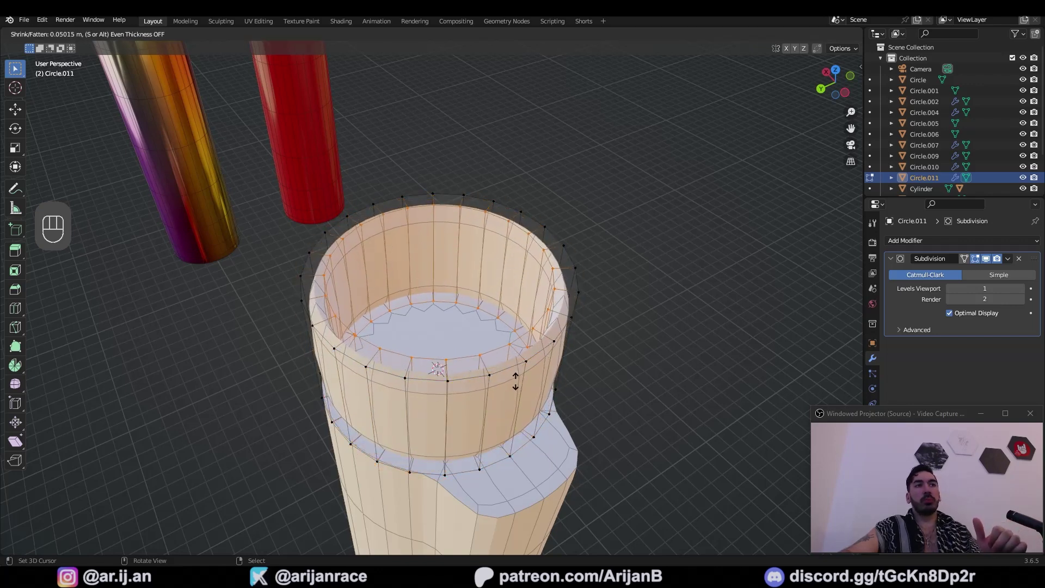
{"action": "key", "text": "shift"}
{"action": "left_click", "coordinate": [509, 374]}
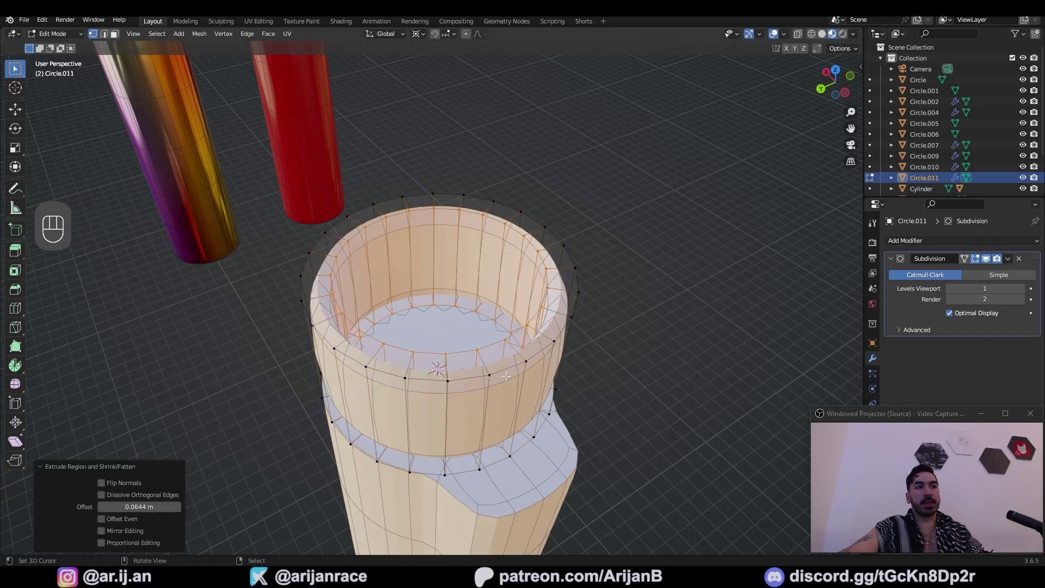
{"action": "middle_click_drag", "start_coordinate": [506, 373], "coordinate": [490, 359]}
Add three centred horizontal loop cuts around the collar's outer wall and three around its inner wall
{"action": "key", "text": "ctrl+r"}
{"action": "scroll", "coordinate": [429, 363], "scroll_direction": "up", "scroll_amount": 2}
{"action": "left_click", "coordinate": [429, 363]}
{"action": "right_click", "coordinate": [429, 363]}
{"action": "key", "text": "ctrl+r"}
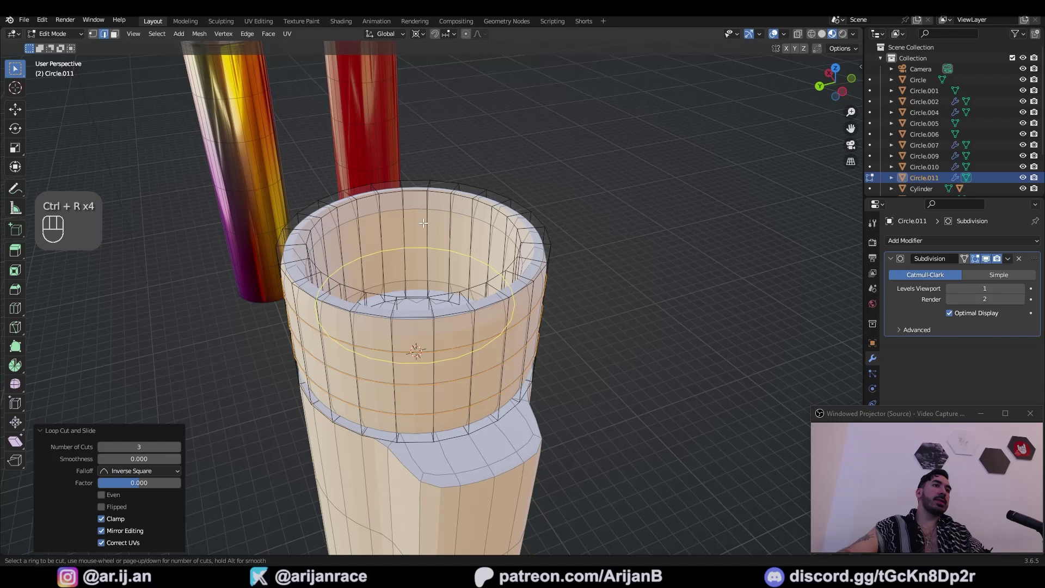
{"action": "scroll", "coordinate": [425, 242], "scroll_direction": "up", "scroll_amount": 2}
{"action": "left_click", "coordinate": [425, 242]}
{"action": "right_click", "coordinate": [424, 241]}
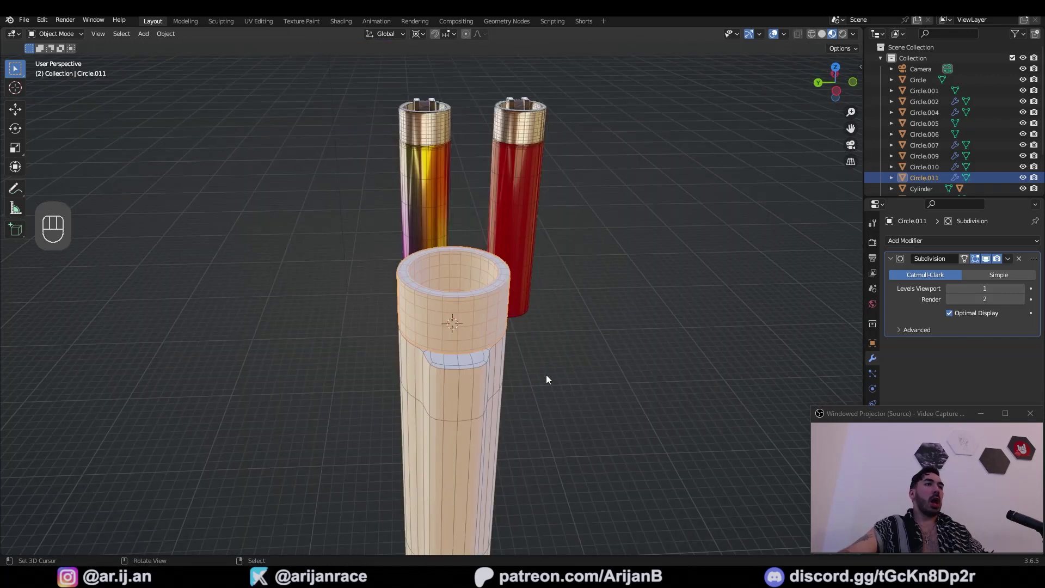
Duplicate the collar, place the copy away from the lighter and select the original collar for editing
{"action": "key", "text": "shift+d"}
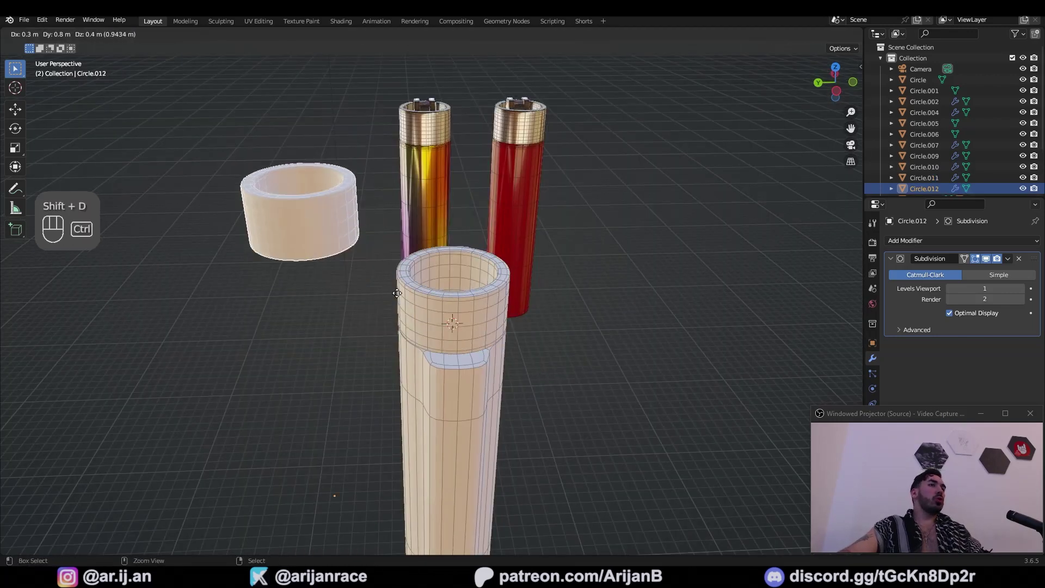
{"action": "left_click", "coordinate": [411, 297]}
{"action": "left_click", "coordinate": [413, 294]}
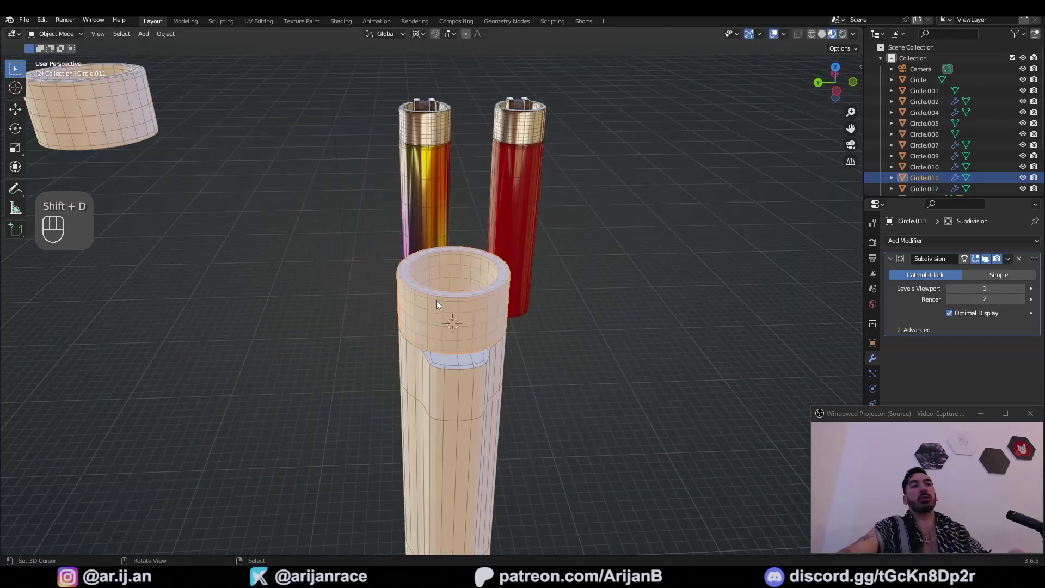
{"action": "scroll", "coordinate": [436, 299], "scroll_direction": "up", "scroll_amount": 1}
{"action": "key", "text": "Tab"}
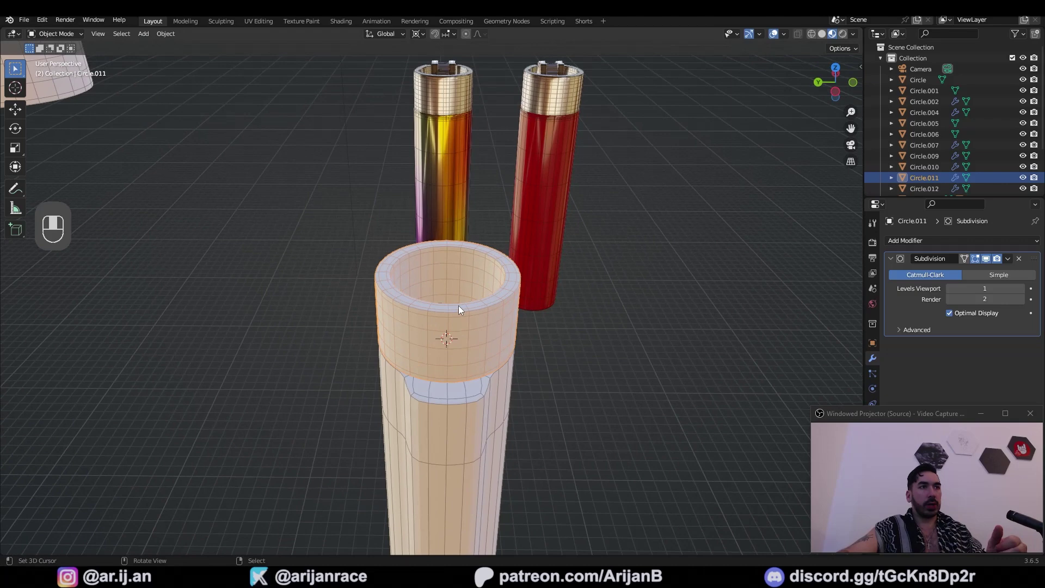
Bevel the collar's top and bottom rim edges with two segments and apply its Subdivision modifier
{"action": "scroll", "coordinate": [458, 305], "scroll_direction": "up", "scroll_amount": 4}
{"action": "key", "text": "ctrl+b"}
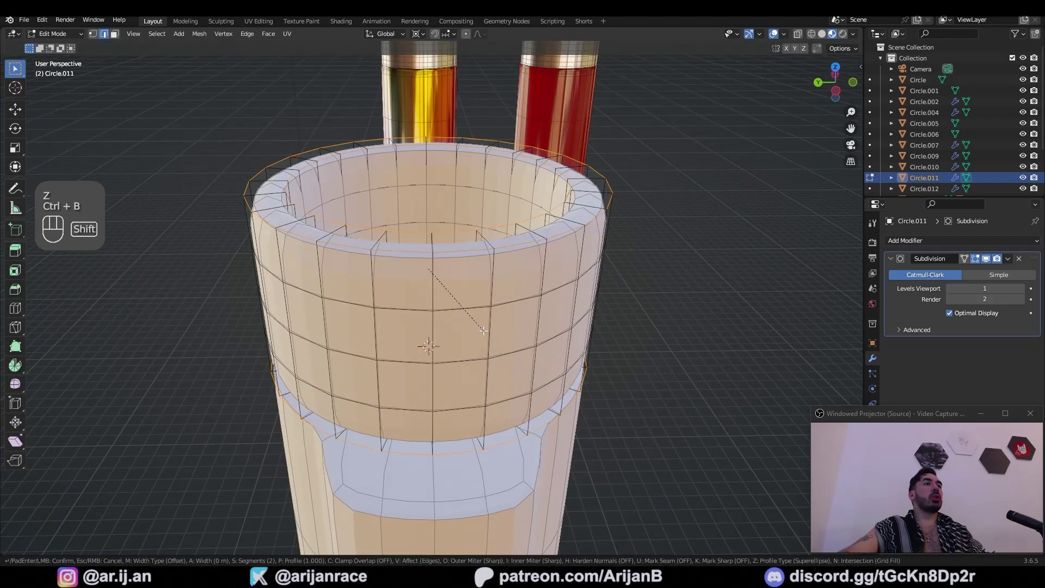
{"action": "left_click", "coordinate": [529, 380]}
{"action": "key", "text": "Tab"}
{"action": "key", "text": "ctrl+a"}
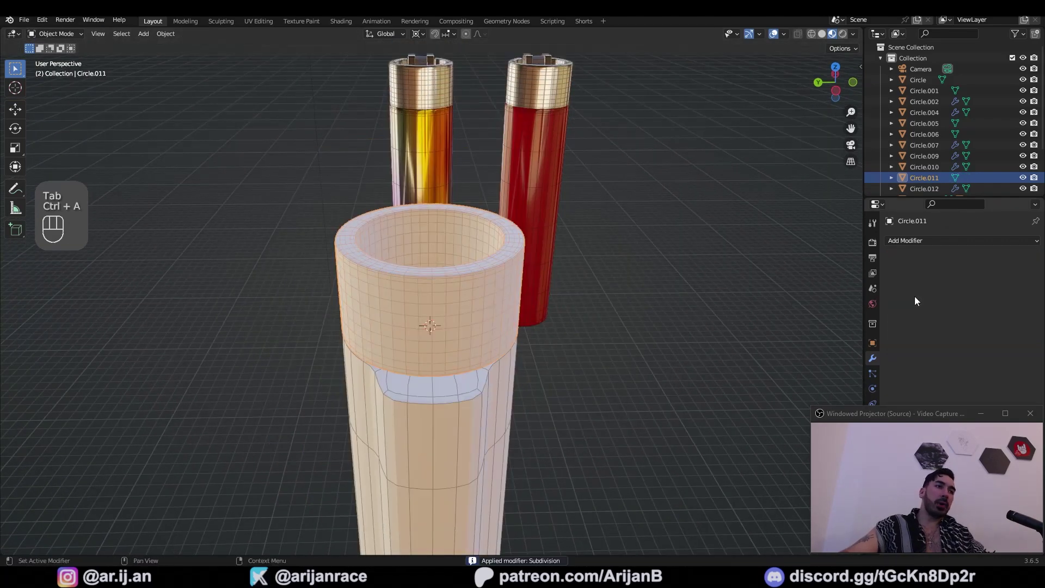
Delete the collar's front faces through the full wall thickness to open a gap above the body's ledge
{"action": "key", "text": "Tab"}
{"action": "key", "text": "3"}
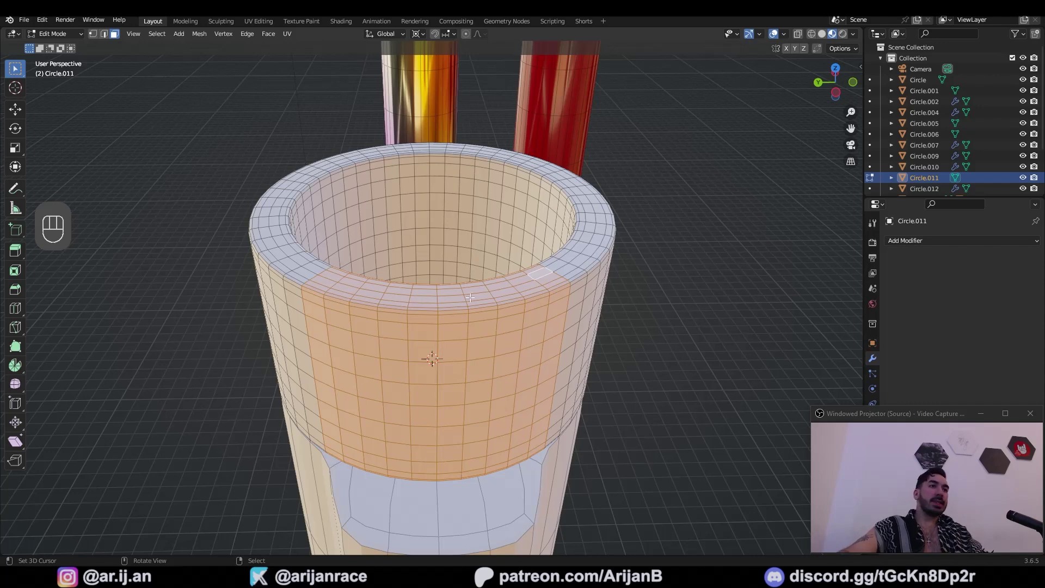
{"action": "scroll", "coordinate": [558, 289], "scroll_direction": "down", "scroll_amount": 5}
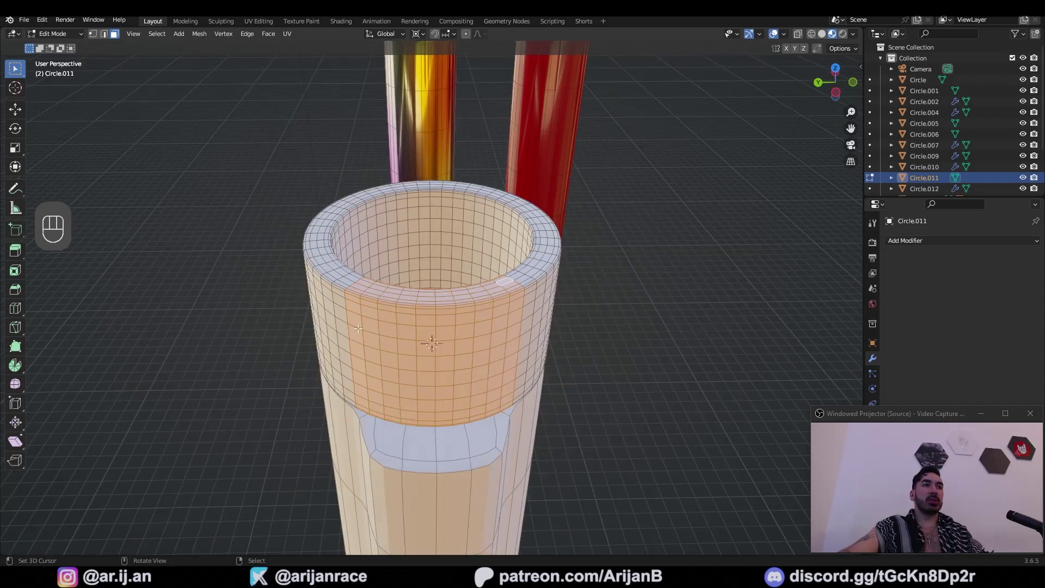
{"action": "scroll", "coordinate": [457, 344], "scroll_direction": "up", "scroll_amount": 5}
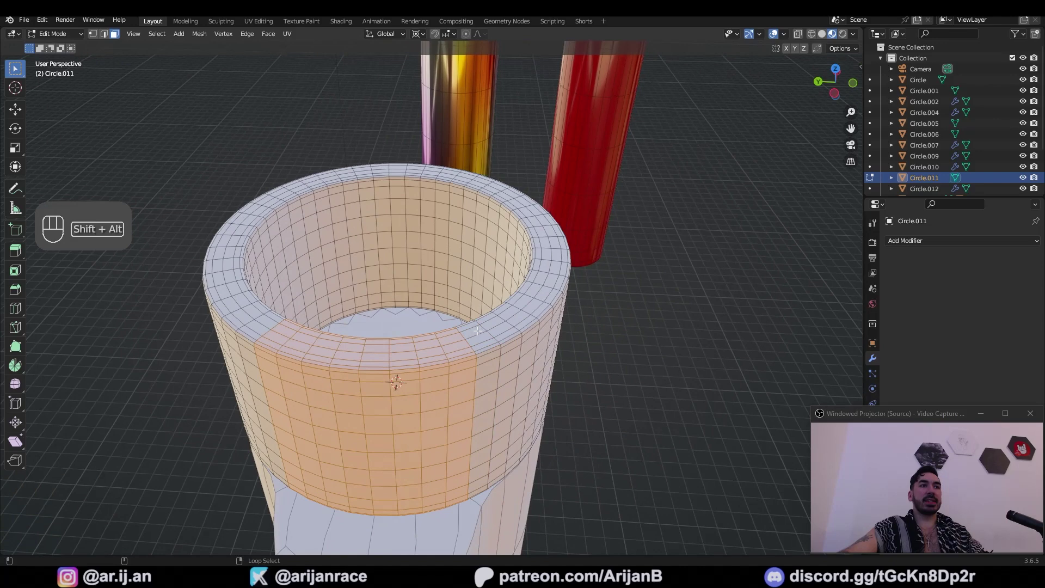
{"action": "scroll", "coordinate": [474, 337], "scroll_direction": "down", "scroll_amount": 4}
{"action": "key", "text": "z"}
{"action": "key", "text": "x"}
{"action": "left_click", "coordinate": [446, 292]}
Close one open wall end at the collar's gap with Grid Fill, using span 6 and offset -4
{"action": "key", "text": "z"}
{"action": "middle_click_drag", "start_coordinate": [378, 321], "coordinate": [385, 321]}
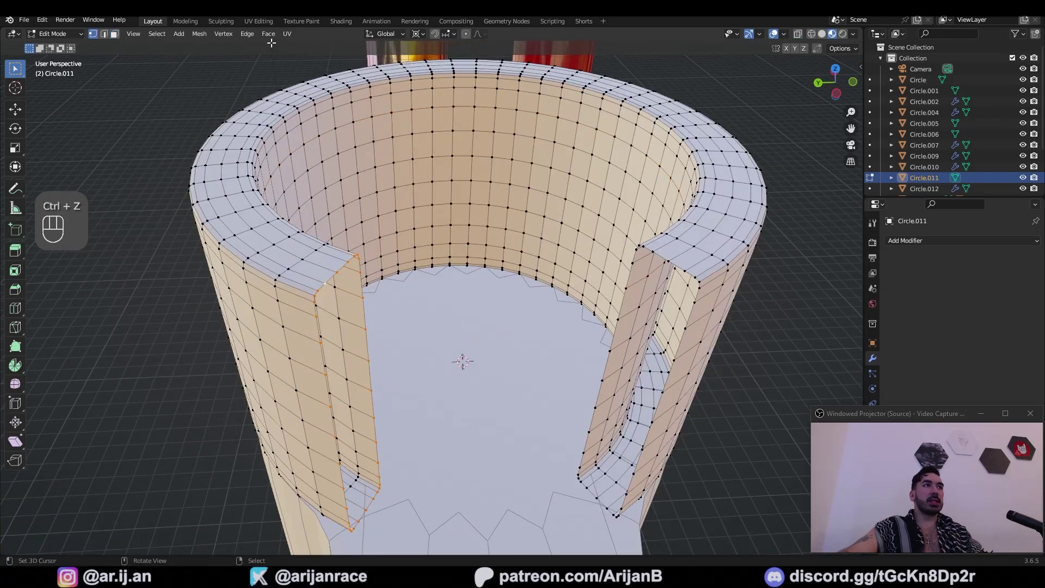
{"action": "left_click", "coordinate": [268, 34]}
{"action": "left_click", "coordinate": [296, 165]}
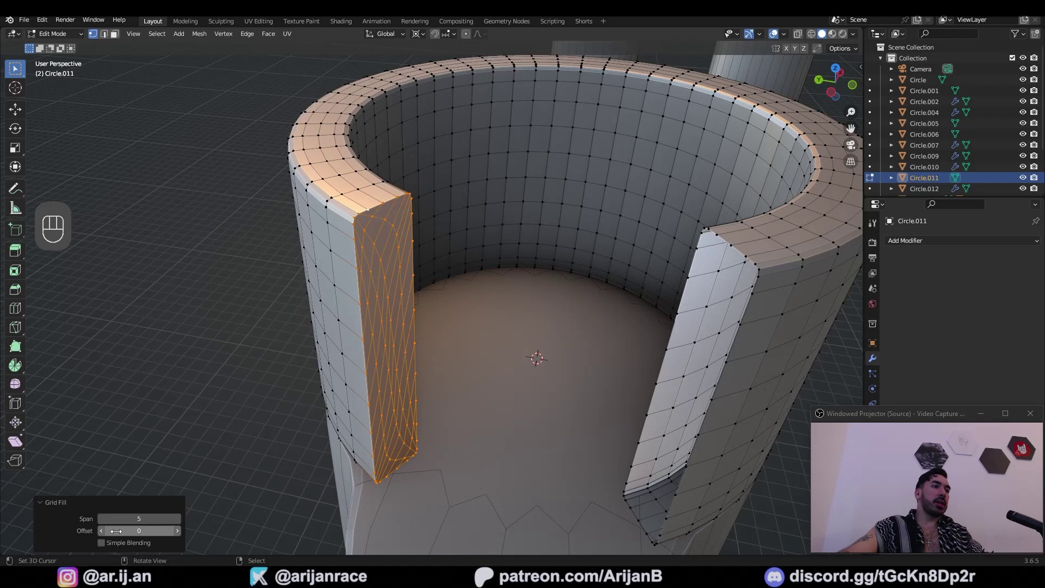
{"action": "left_click", "coordinate": [101, 530]}
{"action": "left_click", "coordinate": [101, 530]}
{"action": "left_click", "coordinate": [101, 530]}
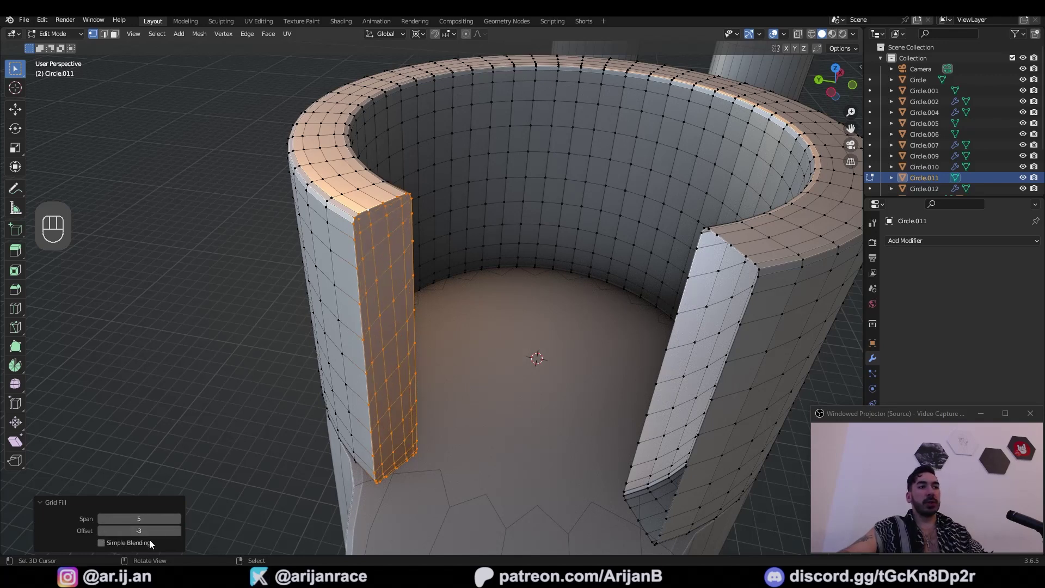
{"action": "left_click", "coordinate": [102, 531]}
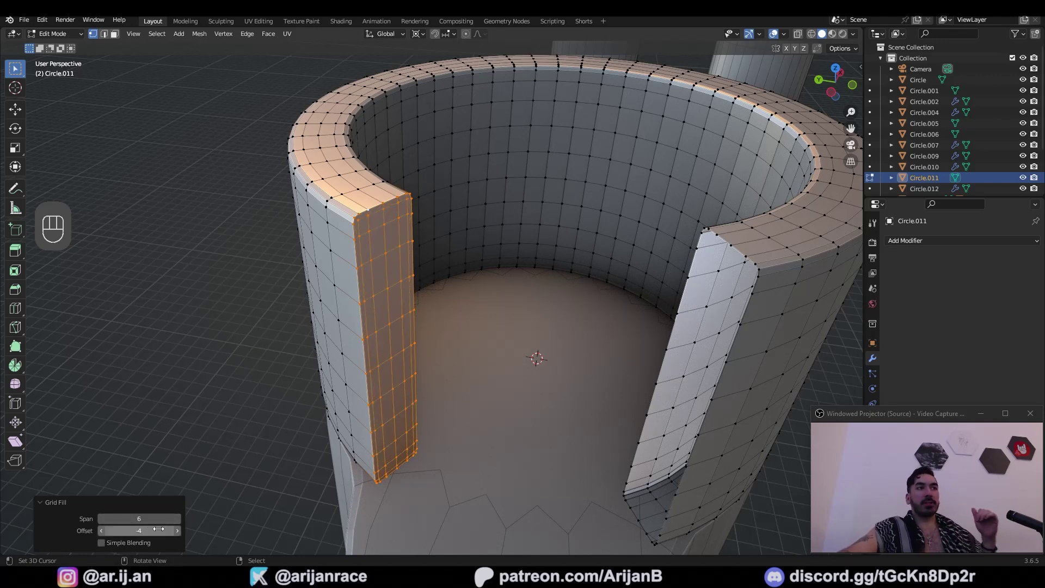
{"action": "scroll", "coordinate": [327, 326], "scroll_direction": "up", "scroll_amount": 2}
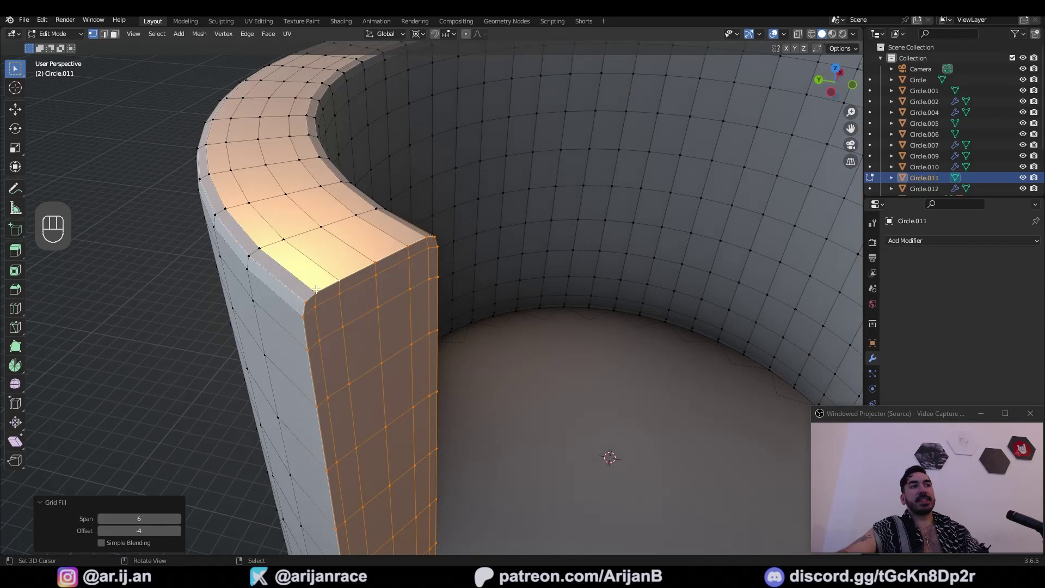
Close the opposite open wall end of the collar's gap with Grid Fill, span 12 and offset 0
{"action": "scroll", "coordinate": [425, 246], "scroll_direction": "down", "scroll_amount": 4}
{"action": "left_click", "coordinate": [268, 34]}
{"action": "left_click", "coordinate": [305, 163]}
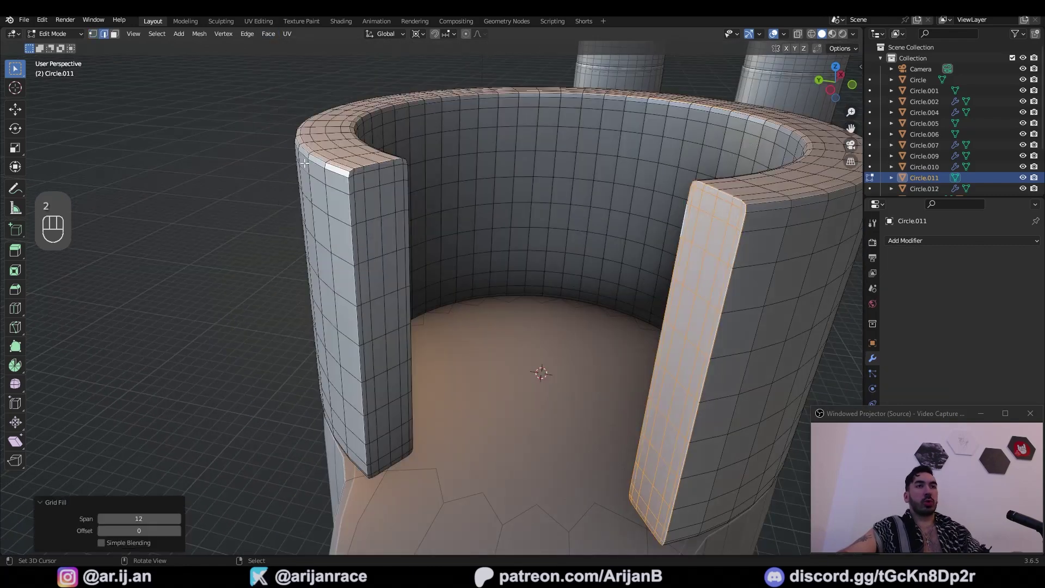
Add a Subdivision modifier to the gapped collar and set its viewport level to 2
{"action": "scroll", "coordinate": [730, 236], "scroll_direction": "down", "scroll_amount": 4}
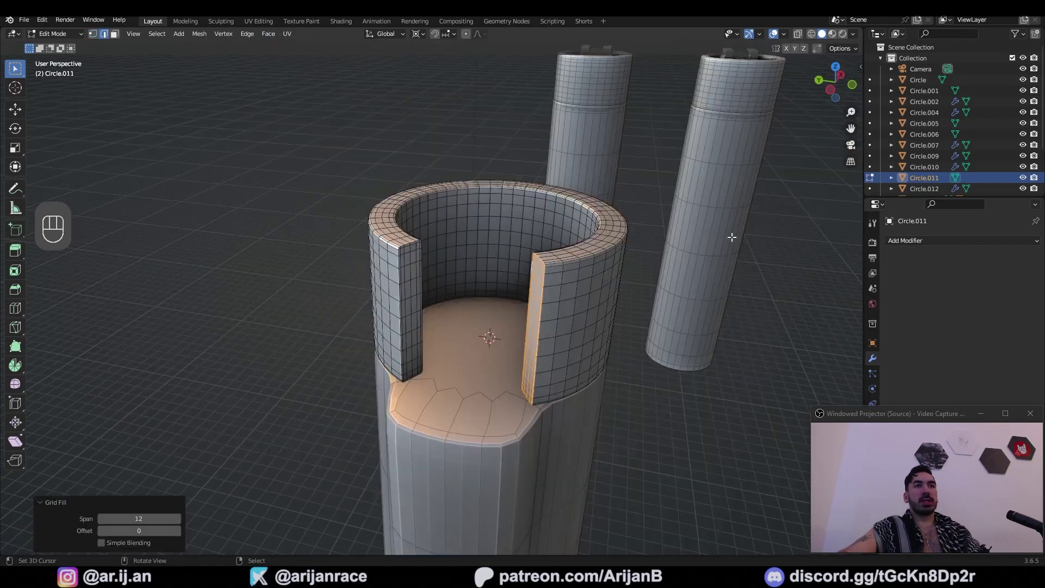
{"action": "middle_click_drag", "start_coordinate": [731, 235], "coordinate": [759, 239]}
{"action": "middle_click_drag", "start_coordinate": [759, 239], "coordinate": [581, 264], "text": "shift"}
{"action": "key", "text": "Tab"}
{"action": "key", "text": "ctrl+1"}
{"action": "key", "text": "ctrl+z"}
{"action": "scroll", "coordinate": [353, 260], "scroll_direction": "up", "scroll_amount": 3}
{"action": "key", "text": "ctrl+1"}
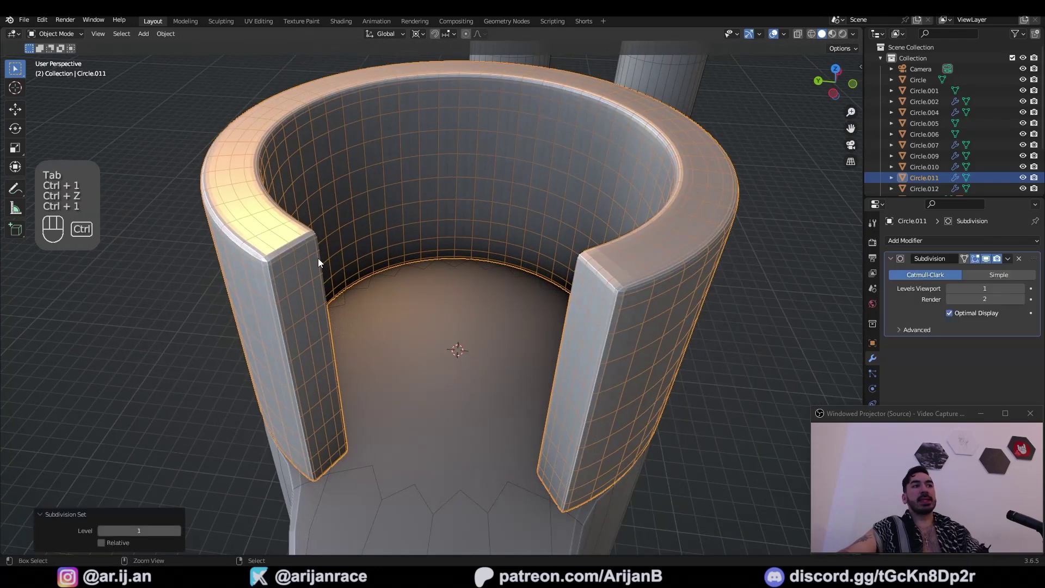
{"action": "key", "text": "ctrl+2"}
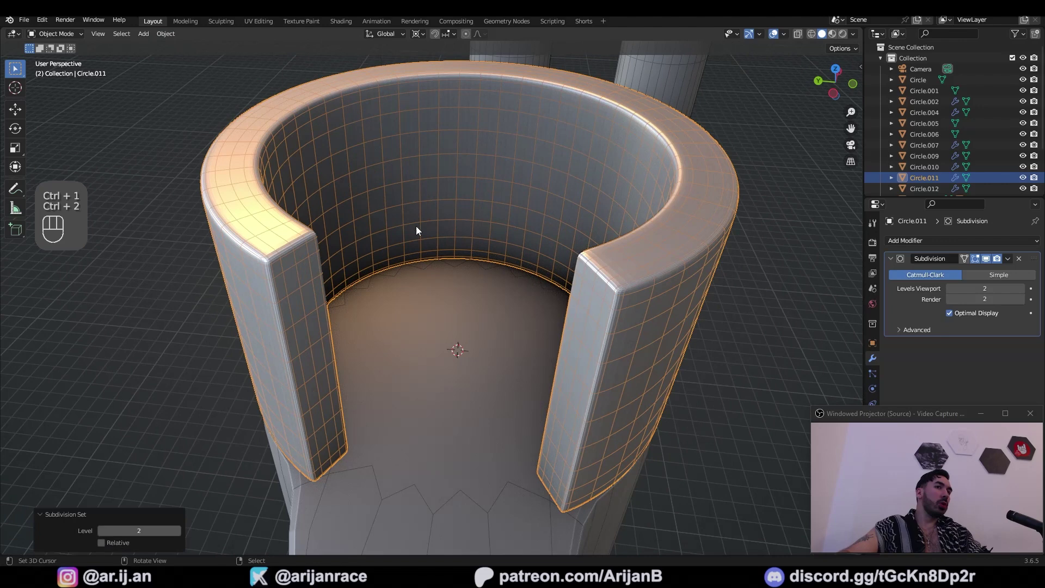
Select both end faces of the collar's gap, use Individual Origins as pivot and extrude them by about 0.025 m
{"action": "scroll", "coordinate": [626, 288], "scroll_direction": "up", "scroll_amount": 3}
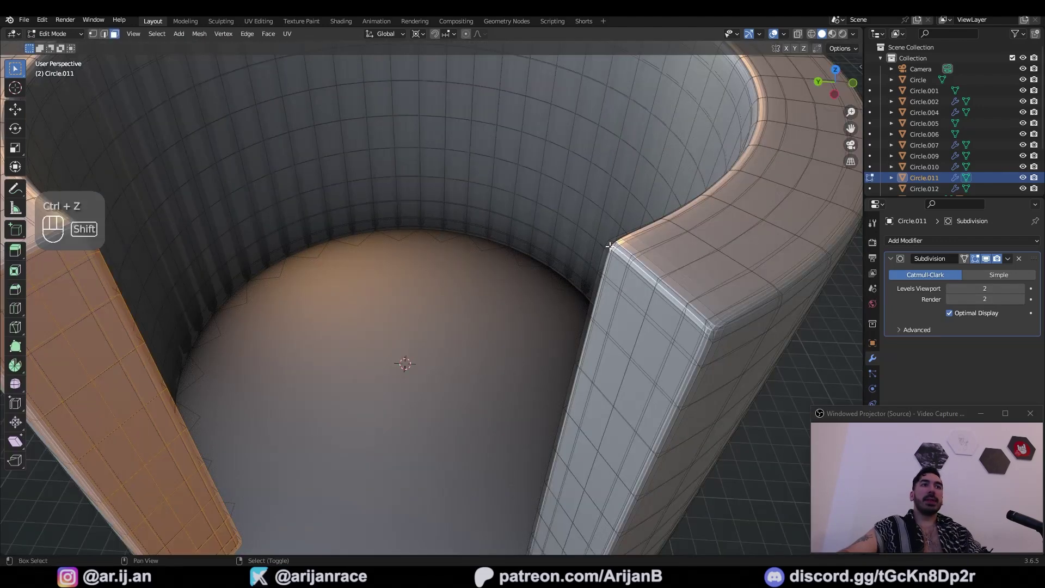
{"action": "scroll", "coordinate": [610, 246], "scroll_direction": "down", "scroll_amount": 3}
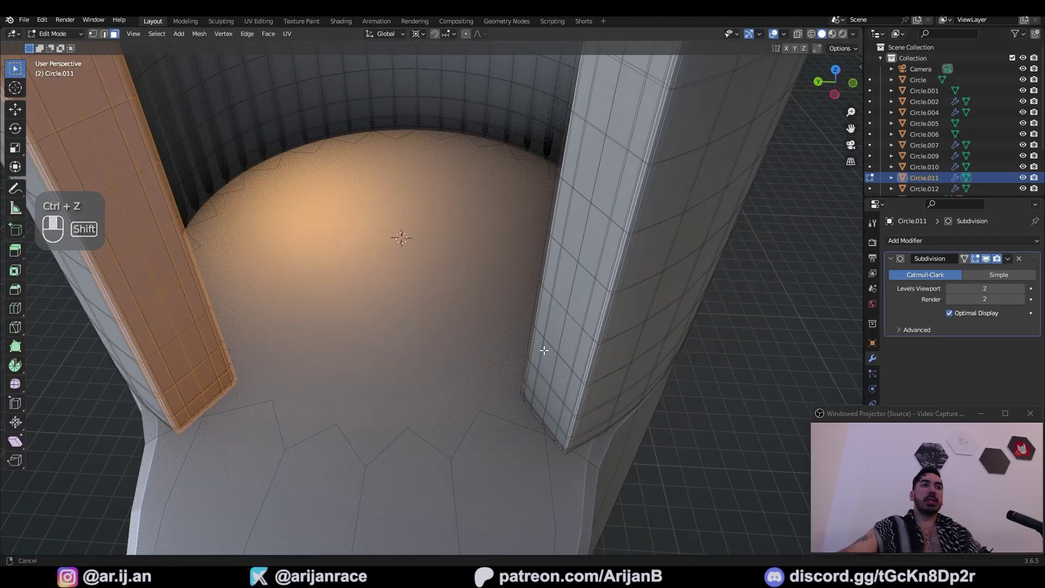
{"action": "left_click", "coordinate": [560, 449], "text": "ctrl+shift"}
{"action": "scroll", "coordinate": [502, 332], "scroll_direction": "down", "scroll_amount": 3}
{"action": "left_click", "coordinate": [418, 33]}
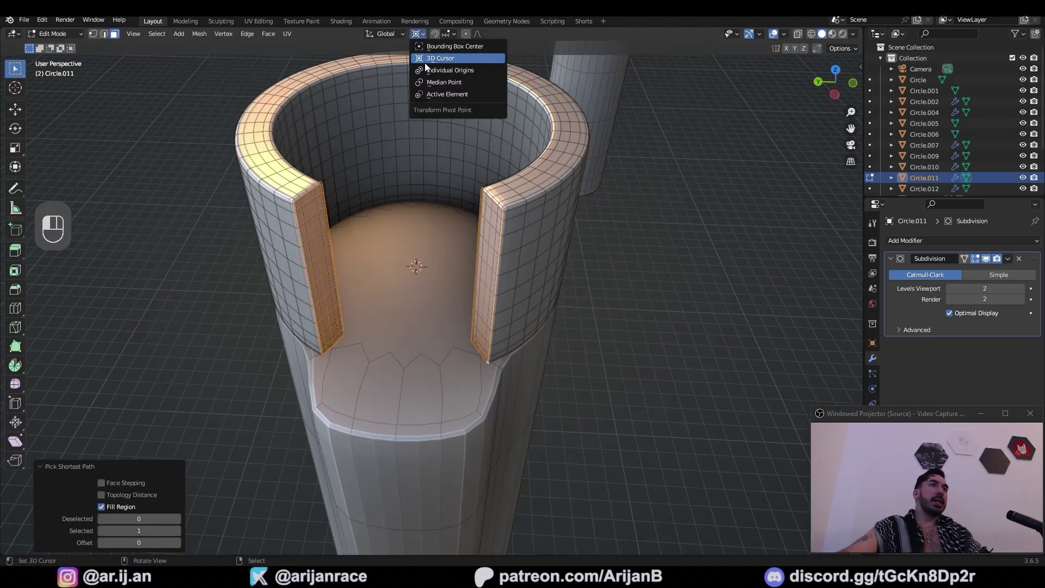
{"action": "left_click", "coordinate": [429, 70]}
{"action": "middle_click_drag", "start_coordinate": [424, 211], "coordinate": [422, 220]}
{"action": "scroll", "coordinate": [544, 311], "scroll_direction": "up", "scroll_amount": 2}
{"action": "key", "text": "e"}
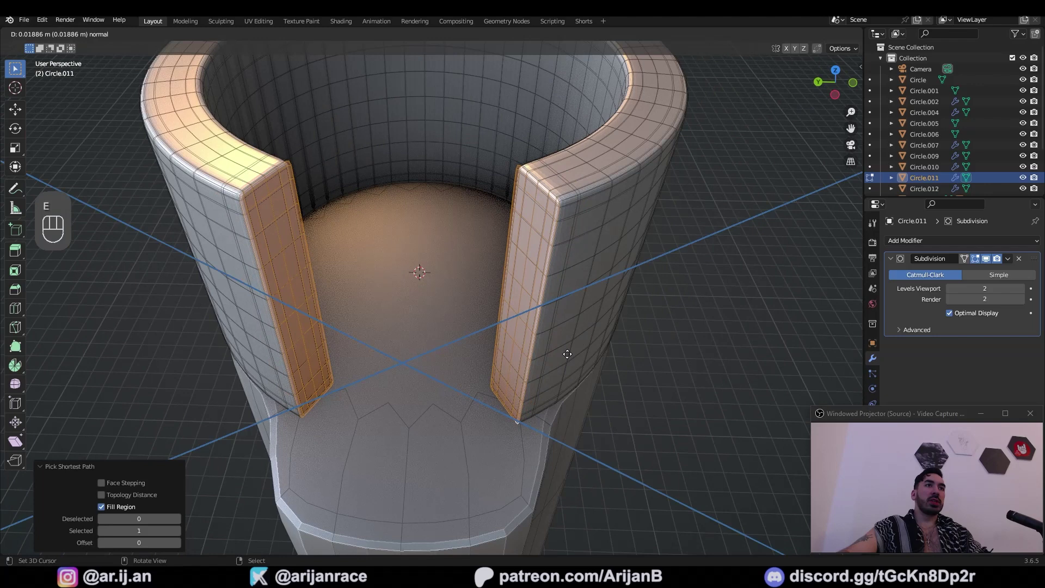
{"action": "left_click", "coordinate": [565, 357]}
Flatten both extruded wall ends along Y, each around its own origin, in top view
{"action": "key", "text": "KP_7"}
{"action": "middle_click_drag", "start_coordinate": [293, 282], "coordinate": [415, 343], "text": "shift"}
{"action": "scroll", "coordinate": [415, 344], "scroll_direction": "up", "scroll_amount": 4}
{"action": "key", "text": "s"}
{"action": "key", "text": "y"}
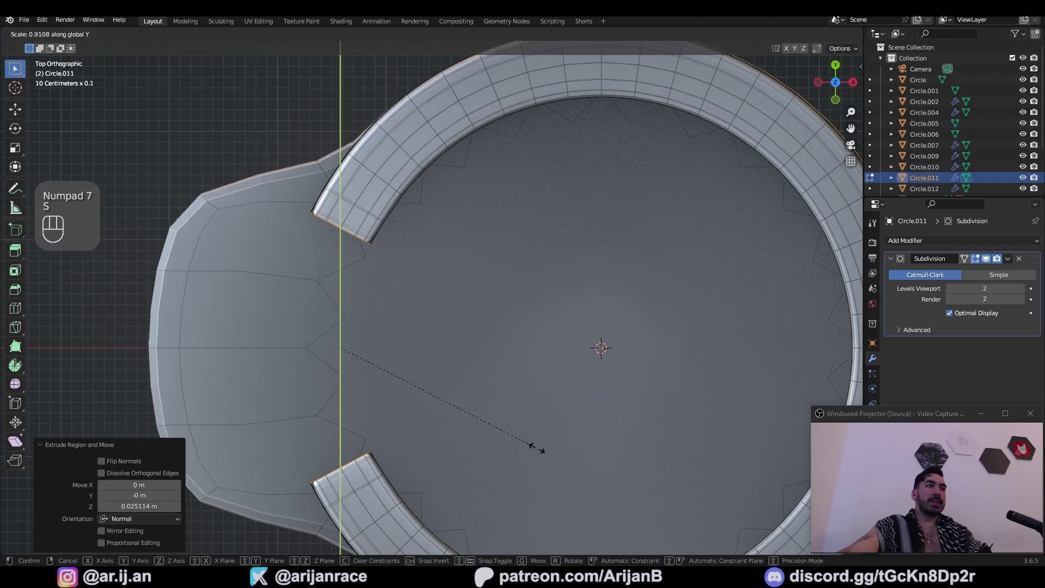
{"action": "left_click", "coordinate": [332, 340]}
Scale the flattened wall ends to 1.065 along X and shift them slightly along X to follow the collar's curve
{"action": "key", "text": "s"}
{"action": "key", "text": "x"}
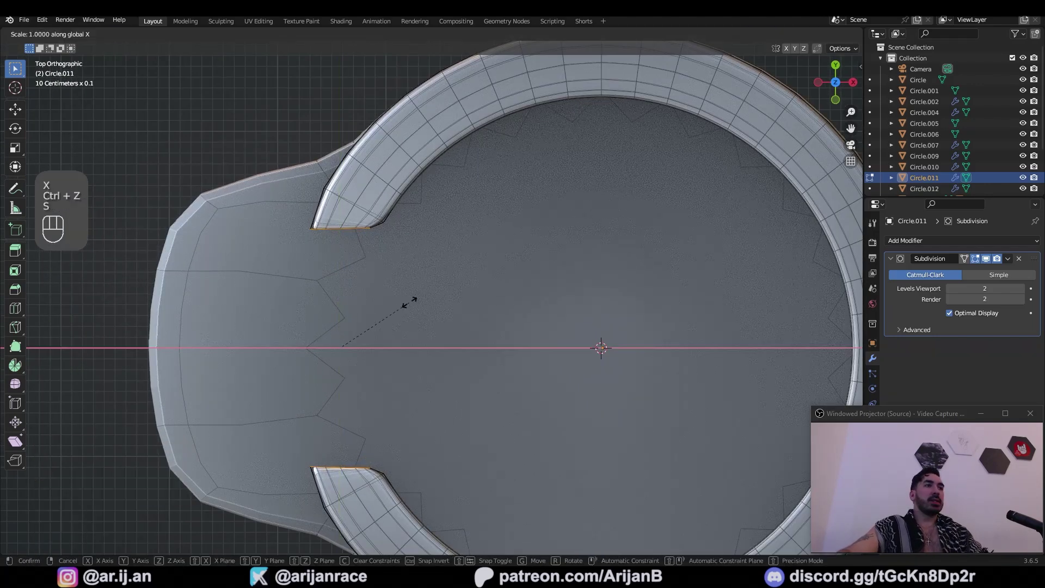
{"action": "left_click", "coordinate": [426, 305]}
{"action": "key", "text": "g"}
{"action": "middle_click", "coordinate": [429, 306]}
{"action": "key", "text": "s"}
{"action": "key", "text": "g"}
{"action": "middle_click", "coordinate": [438, 311]}
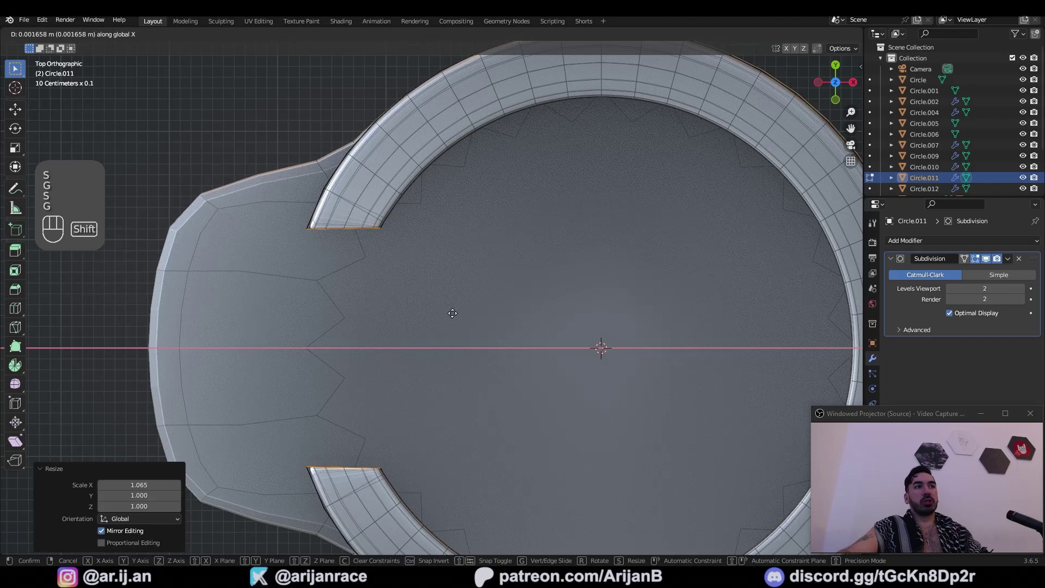
{"action": "left_click", "coordinate": [453, 312]}
{"action": "key", "text": "Tab"}
Duplicate the faces of the lighter body's front ledge, raise the copy slightly and separate it into its own object
{"action": "scroll", "coordinate": [345, 231], "scroll_direction": "down", "scroll_amount": 3}
{"action": "middle_click_drag", "start_coordinate": [345, 232], "coordinate": [440, 184]}
{"action": "scroll", "coordinate": [438, 184], "scroll_direction": "down", "scroll_amount": 5}
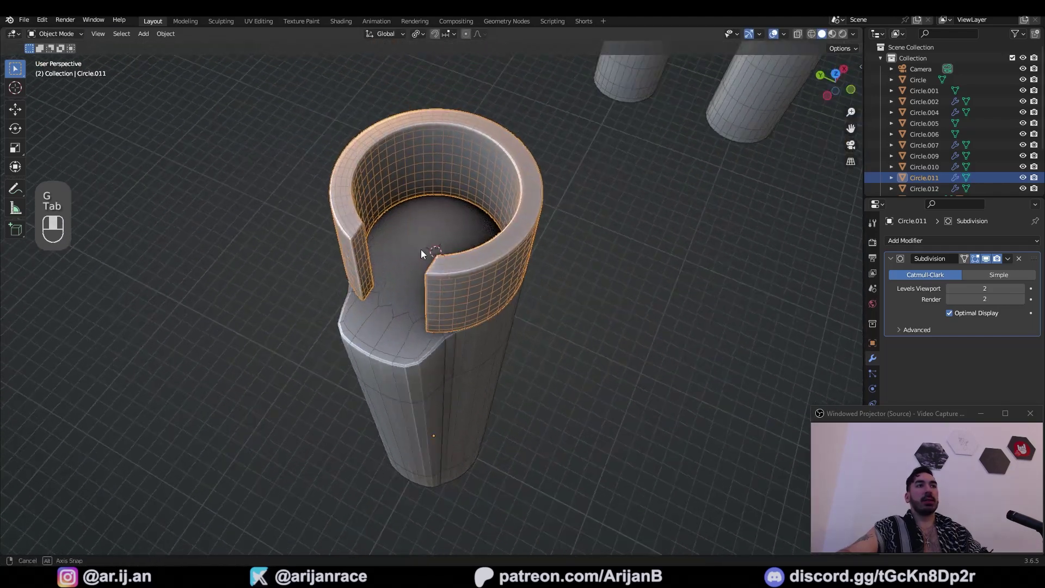
{"action": "middle_click_drag", "start_coordinate": [420, 249], "coordinate": [452, 223]}
{"action": "scroll", "coordinate": [430, 299], "scroll_direction": "up", "scroll_amount": 1}
{"action": "right_click", "coordinate": [430, 298]}
{"action": "key", "text": "Tab"}
{"action": "right_click", "coordinate": [392, 295]}
{"action": "scroll", "coordinate": [440, 310], "scroll_direction": "up", "scroll_amount": 1}
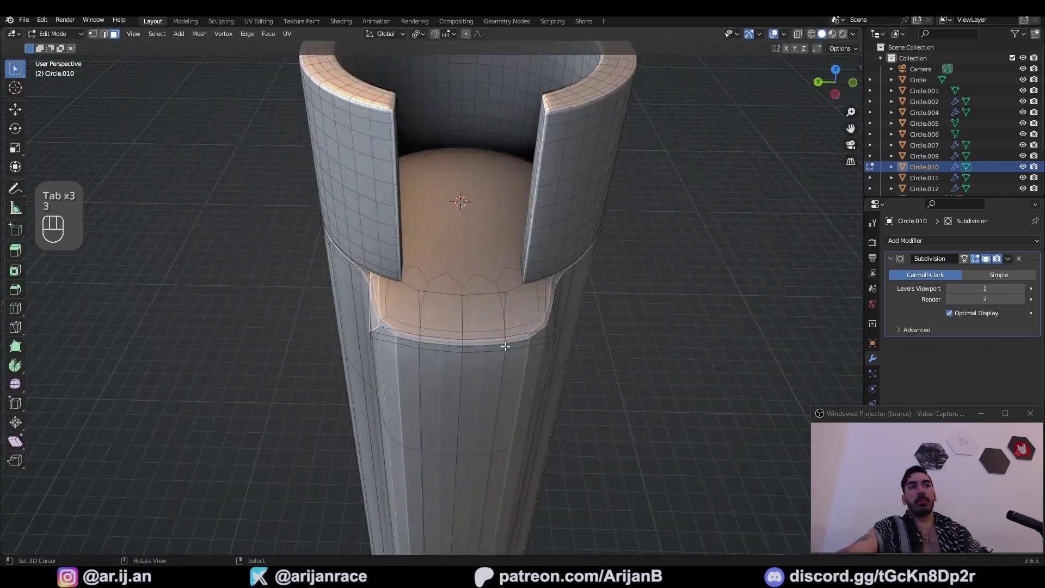
{"action": "right_click", "coordinate": [554, 324], "text": "ctrl+shift"}
{"action": "scroll", "coordinate": [512, 319], "scroll_direction": "down", "scroll_amount": 1}
{"action": "key", "text": "z"}
{"action": "middle_click_drag", "start_coordinate": [459, 310], "coordinate": [454, 312]}
{"action": "key", "text": "z"}
{"action": "key", "text": "shift+d"}
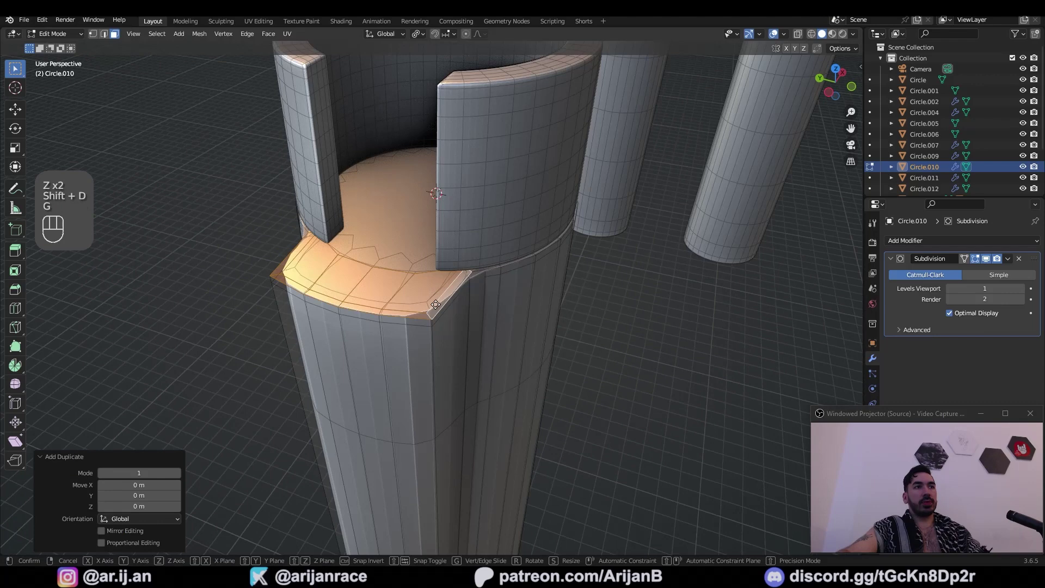
{"action": "key", "text": "g"}
{"action": "key", "text": "p"}
{"action": "left_click", "coordinate": [459, 253]}
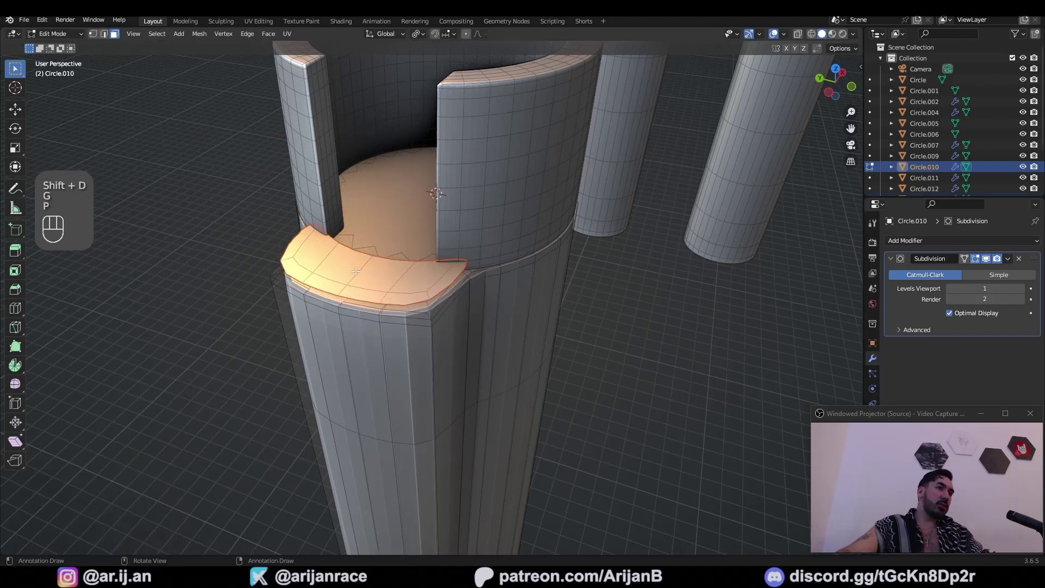
Straighten the back edge of the separated ledge piece by scaling it to 0 along X around the 3D cursor at its corner
{"action": "key", "text": "Tab"}
{"action": "right_click", "coordinate": [402, 272]}
{"action": "key", "text": "Tab"}
{"action": "key", "text": "1"}
{"action": "key", "text": "z"}
{"action": "right_click", "coordinate": [315, 224]}
{"action": "key", "text": "shift+s"}
{"action": "left_click", "coordinate": [473, 261], "text": "ctrl"}
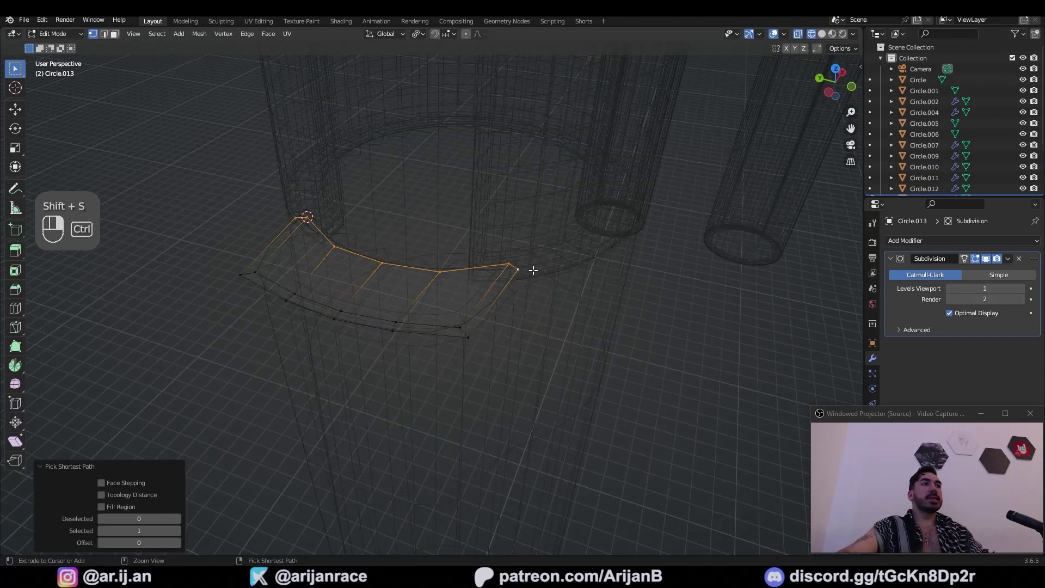
{"action": "key", "text": "s"}
{"action": "key", "text": "x"}
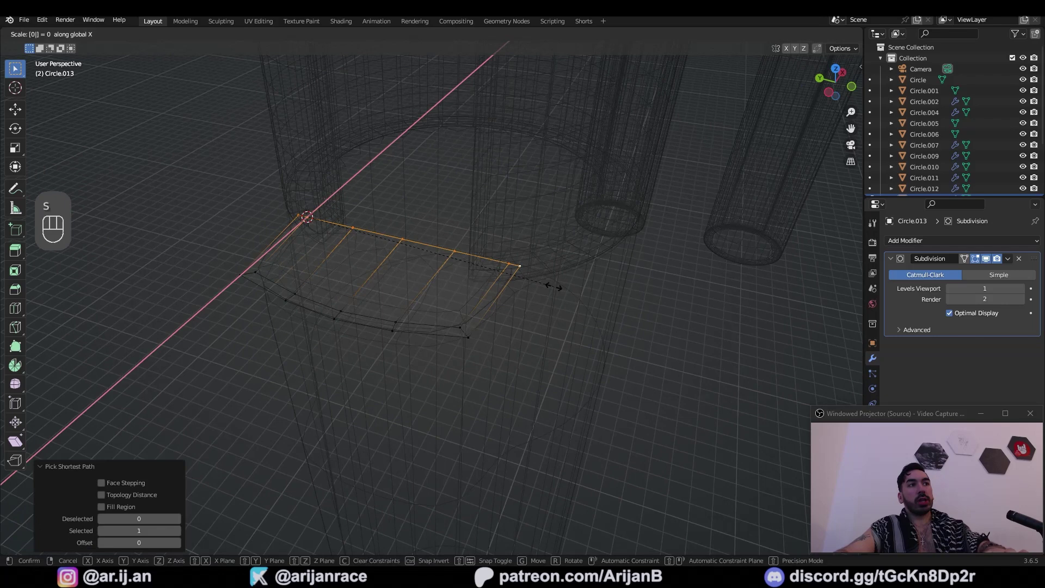
{"action": "left_click", "coordinate": [553, 286]}
Scale the ledge piece's back edge by 1.392 and add a crosswise loop cut just in front of it
{"action": "key", "text": "s"}
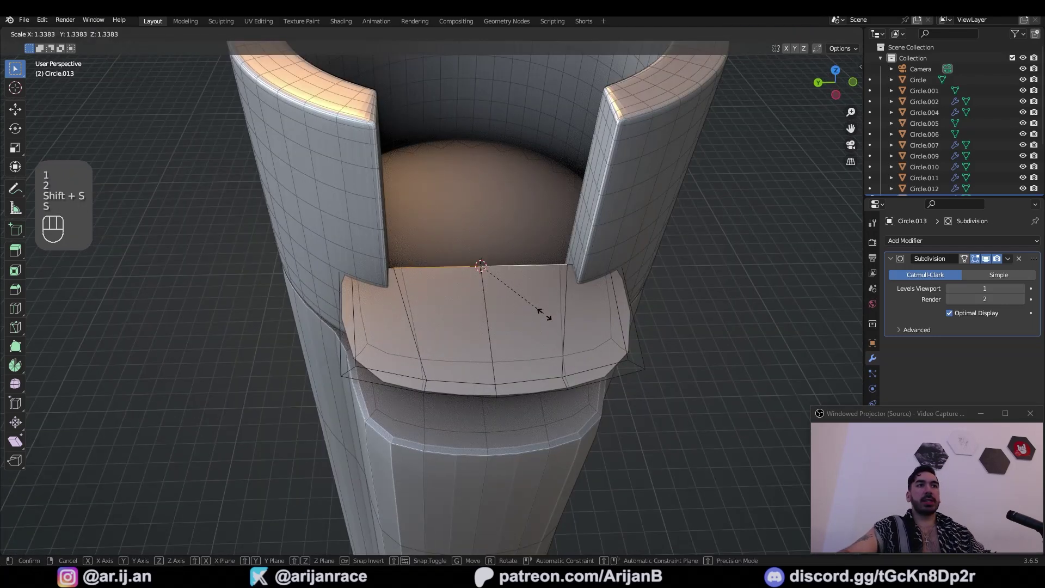
{"action": "left_click", "coordinate": [547, 317]}
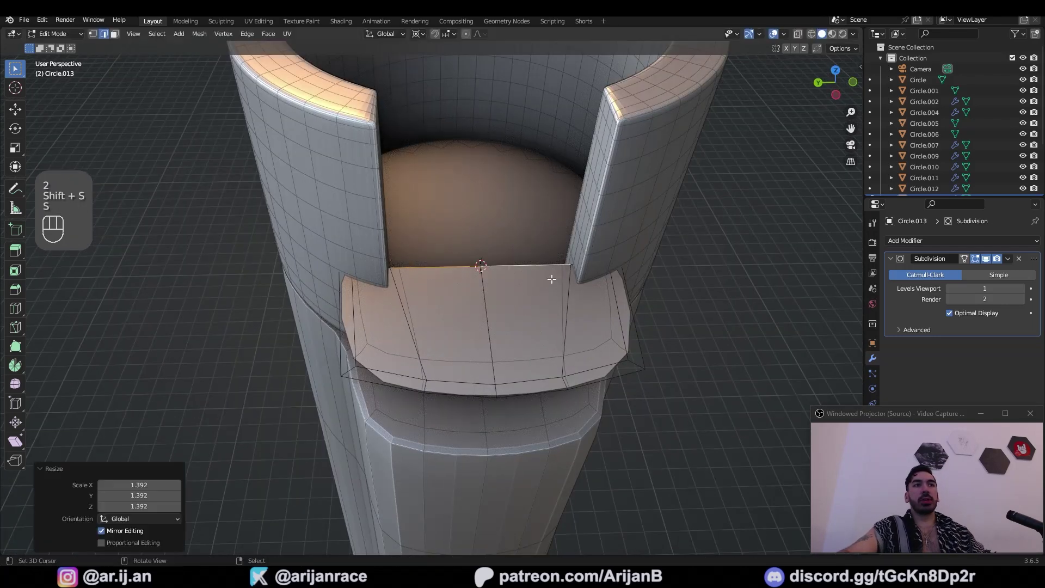
{"action": "key", "text": "ctrl+r"}
{"action": "left_click", "coordinate": [431, 326]}
{"action": "left_click", "coordinate": [432, 308]}
Select the middle edges of the new loop, snap the 3D cursor to their centre and scale them wider
{"action": "key", "text": "2"}
{"action": "right_click", "coordinate": [433, 301]}
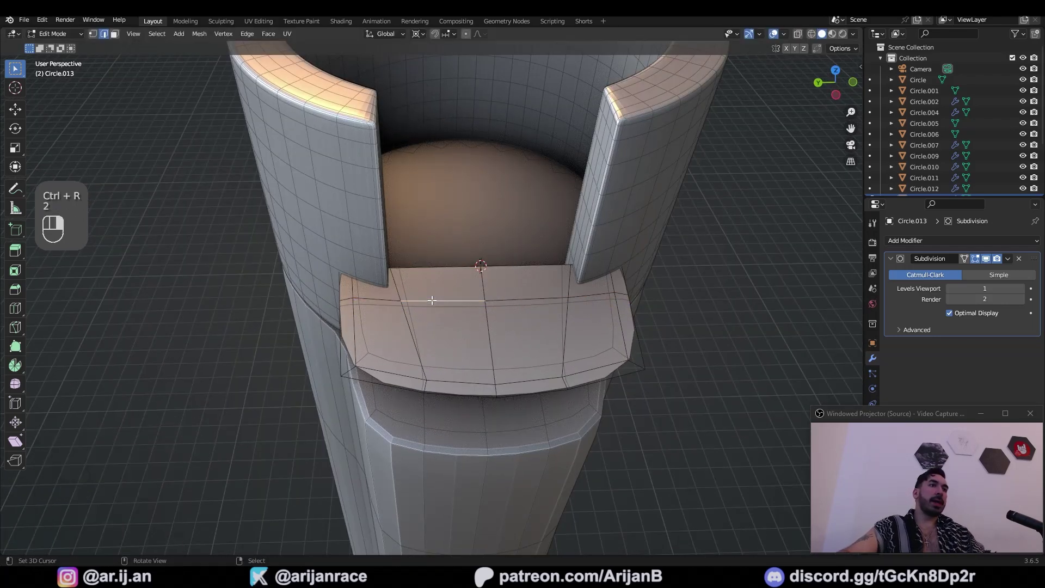
{"action": "right_click", "coordinate": [513, 304], "text": "shift"}
{"action": "key", "text": "shift+s"}
{"action": "left_click", "coordinate": [518, 374]}
{"action": "key", "text": "s"}
{"action": "left_click", "coordinate": [567, 330]}
Move the loop's selected vertices 0.016543 m along X toward the piece's back edge
{"action": "key", "text": "1"}
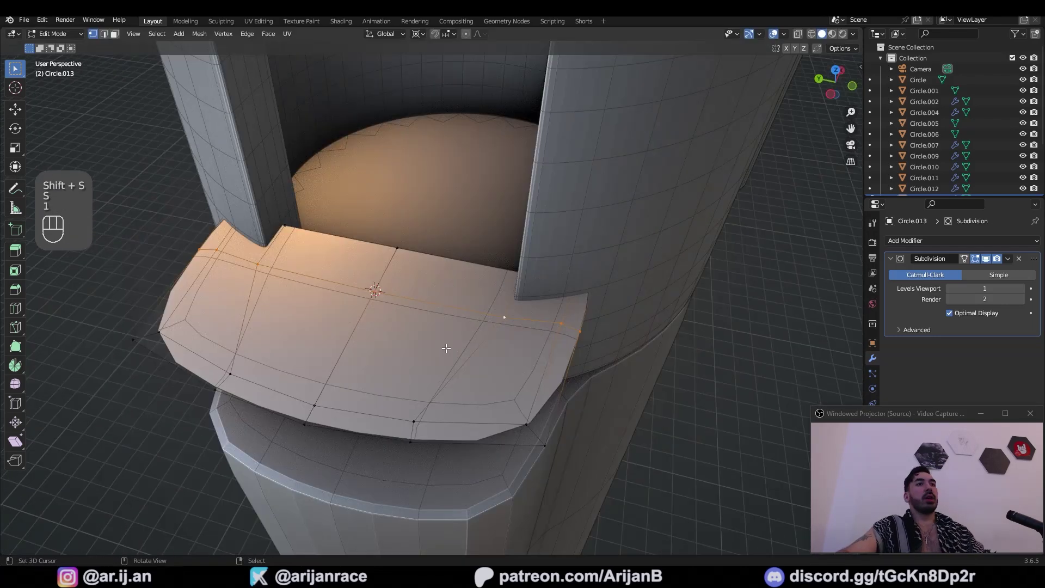
{"action": "key", "text": "g"}
{"action": "middle_click", "coordinate": [450, 348]}
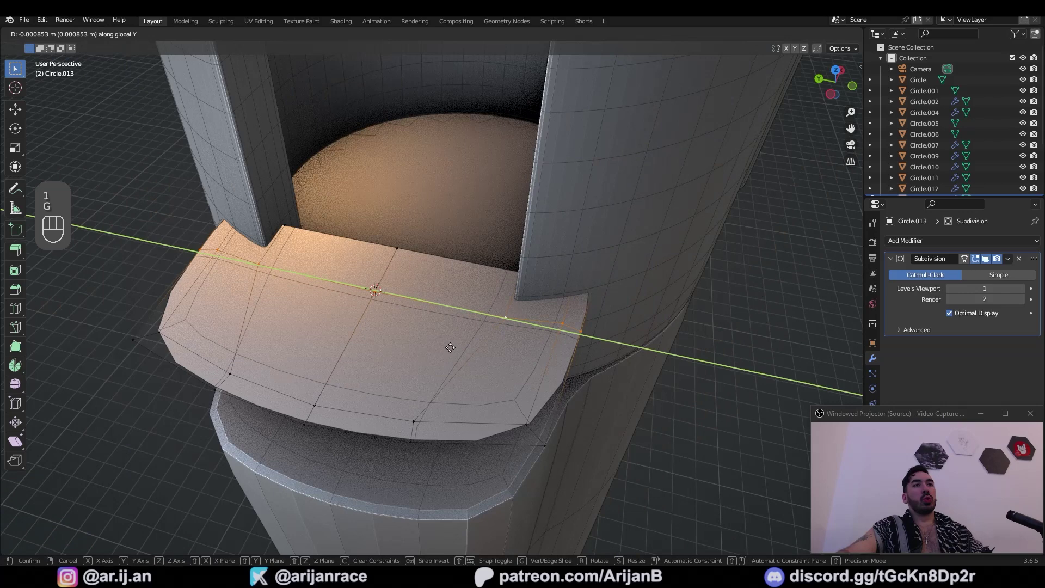
{"action": "right_click", "coordinate": [454, 339]}
{"action": "key", "text": "g"}
{"action": "left_click", "coordinate": [485, 321]}
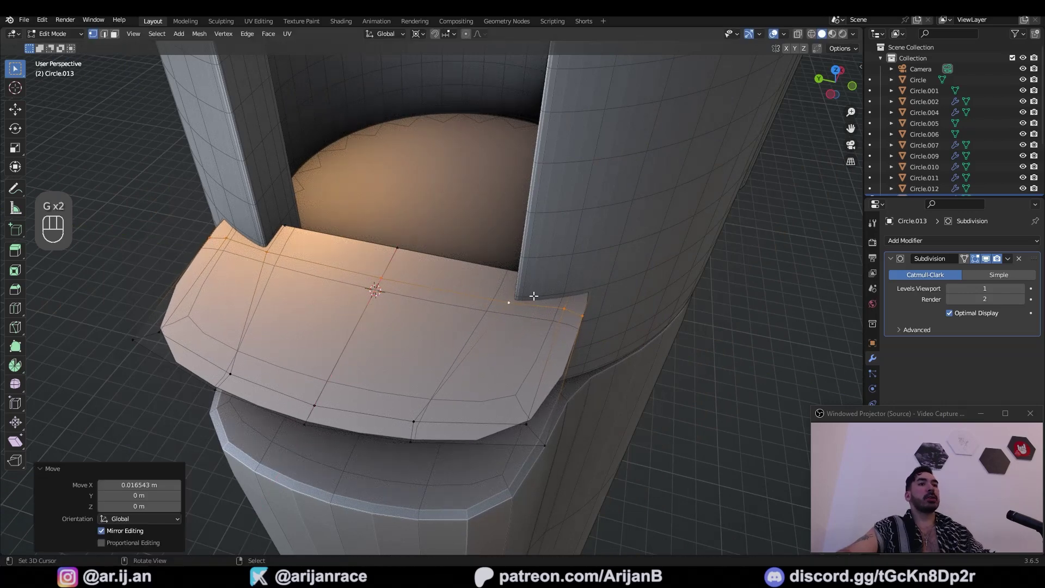
Edge-slide the selected outer vertices of the ledge piece's loop by a factor of -0.304
{"action": "middle_click_drag", "start_coordinate": [468, 284], "coordinate": [427, 278]}
{"action": "scroll", "coordinate": [427, 277], "scroll_direction": "up", "scroll_amount": 2}
{"action": "key", "text": "c"}
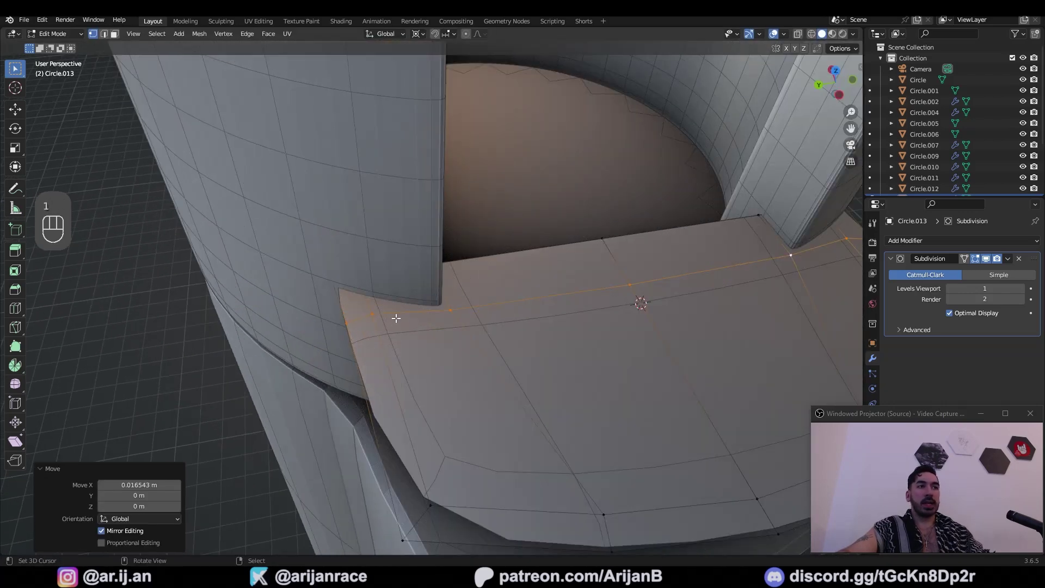
{"action": "key", "text": "g"}
{"action": "key", "text": "g"}
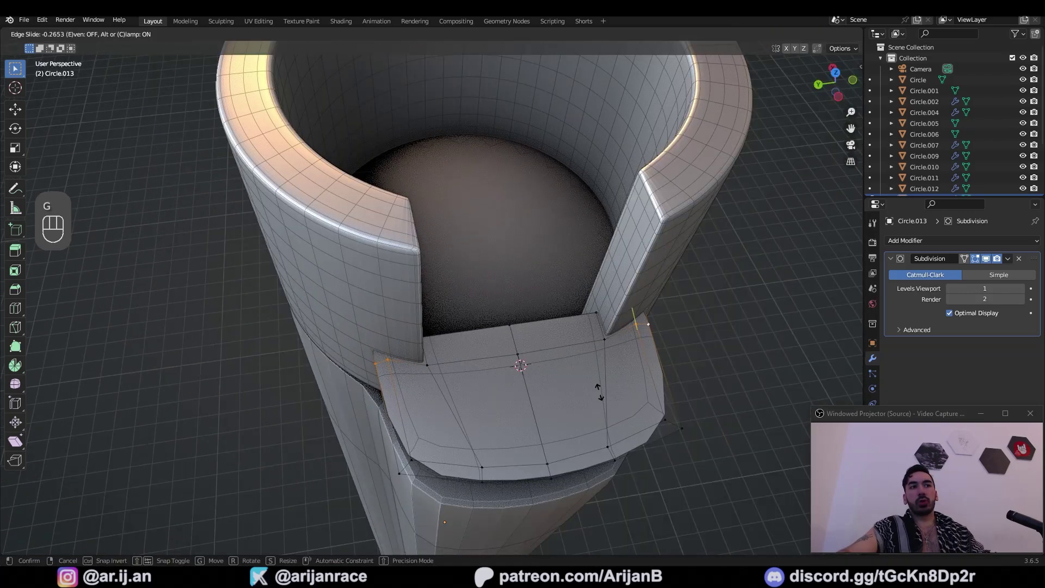
{"action": "left_click", "coordinate": [600, 391]}
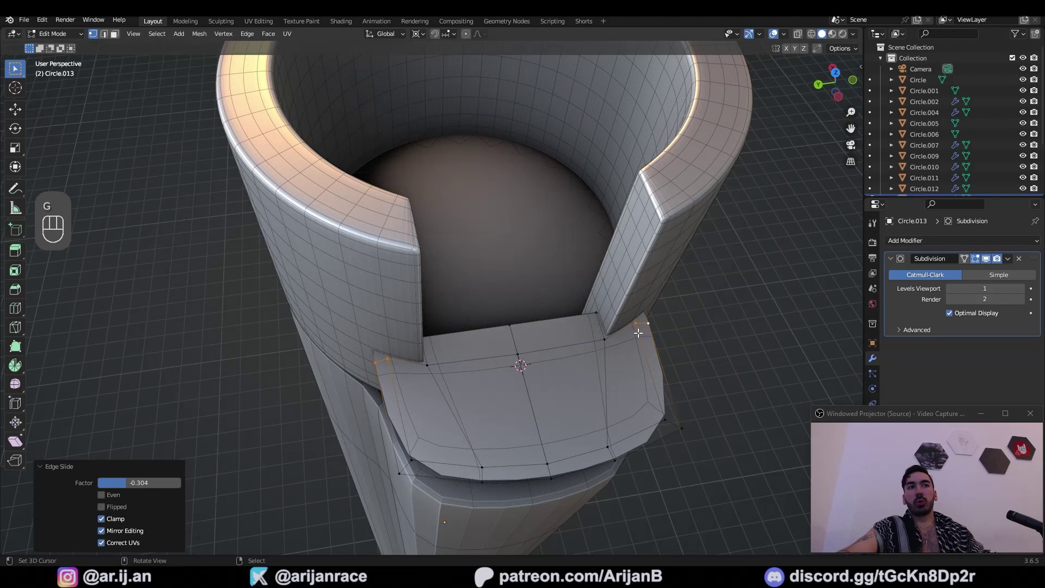
Select the outermost vertices on both sides of the ledge piece's loop and slide them along their edges
{"action": "right_click", "coordinate": [642, 329]}
{"action": "right_click", "coordinate": [379, 360], "text": "shift"}
{"action": "key", "text": "g"}
{"action": "key", "text": "g"}
{"action": "left_click", "coordinate": [482, 400]}
Try deleting the vertices at the ledge piece's two back corners, and undo the deletion
{"action": "key", "text": "z"}
{"action": "right_click", "coordinate": [370, 336]}
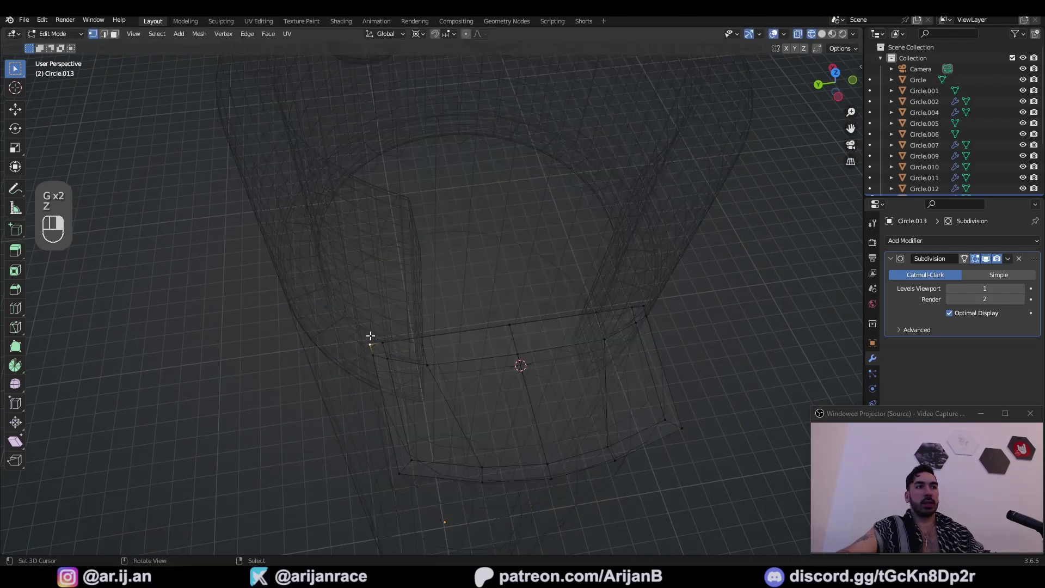
{"action": "right_click", "coordinate": [382, 337], "text": "shift"}
{"action": "right_click", "coordinate": [625, 305], "text": "shift"}
{"action": "right_click", "coordinate": [652, 300], "text": "shift"}
{"action": "key", "text": "x"}
{"action": "key", "text": "ctrl+z"}
{"action": "key", "text": "ctrl+z"}
{"action": "key", "text": "ctrl+z"}
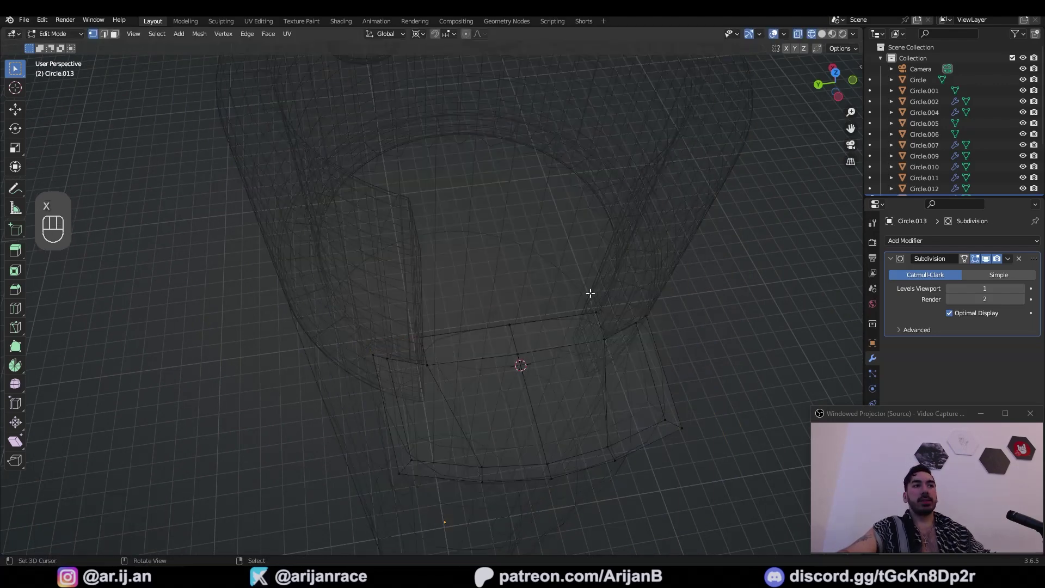
Apply the ledge piece's Subdivision modifier and delete the back corner vertices so it notches around the collar ends
{"action": "key", "text": "Tab"}
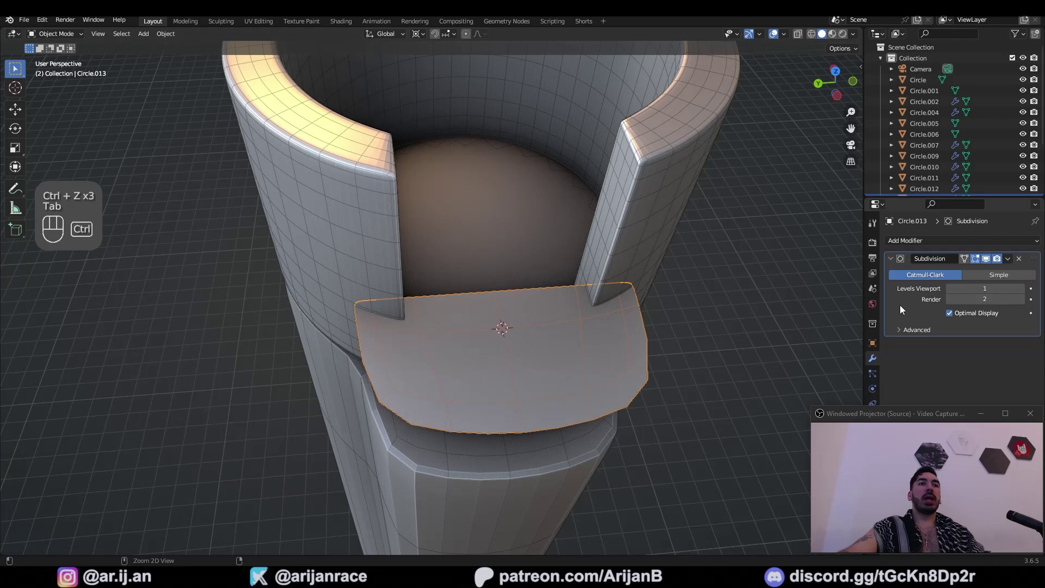
{"action": "key", "text": "ctrl+a"}
{"action": "key", "text": "Tab"}
{"action": "key", "text": "1"}
{"action": "key", "text": "z"}
{"action": "key", "text": "x"}
{"action": "left_click", "coordinate": [711, 287]}
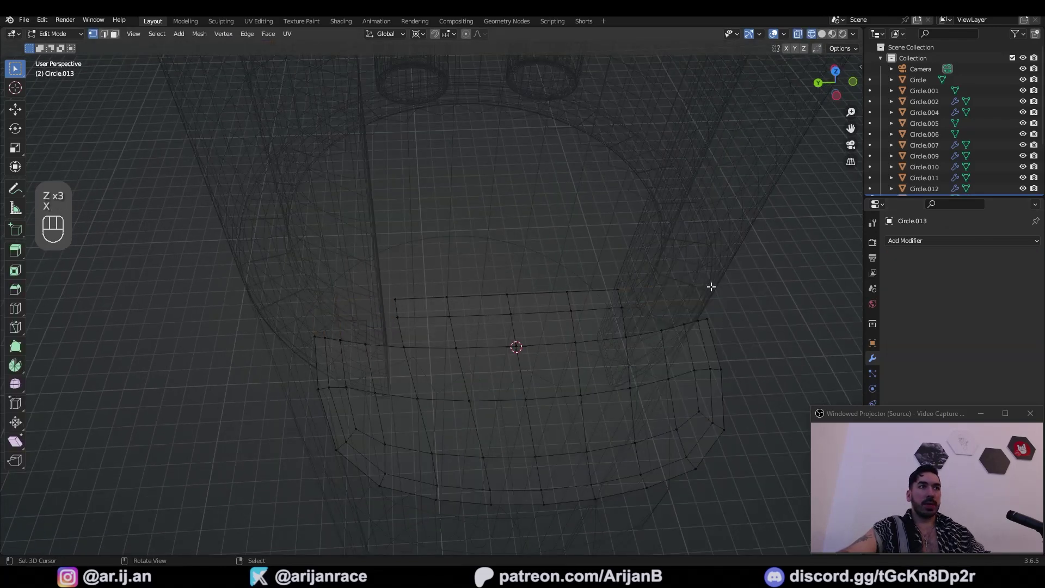
Scale the edges of the ledge piece's two corner notches along X toward the collar ends
{"action": "key", "text": "s"}
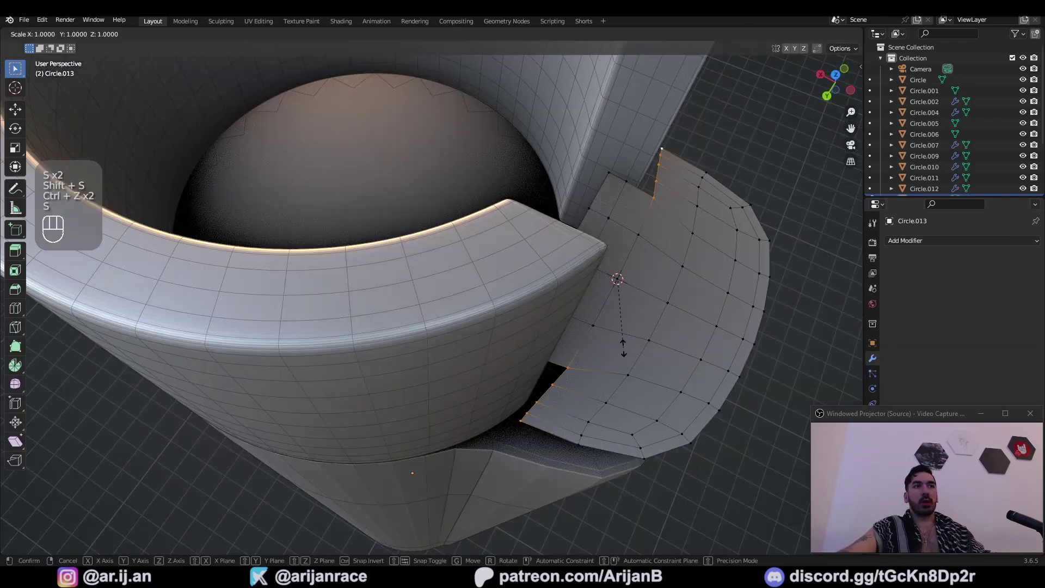
{"action": "key", "text": "y"}
{"action": "key", "text": "x"}
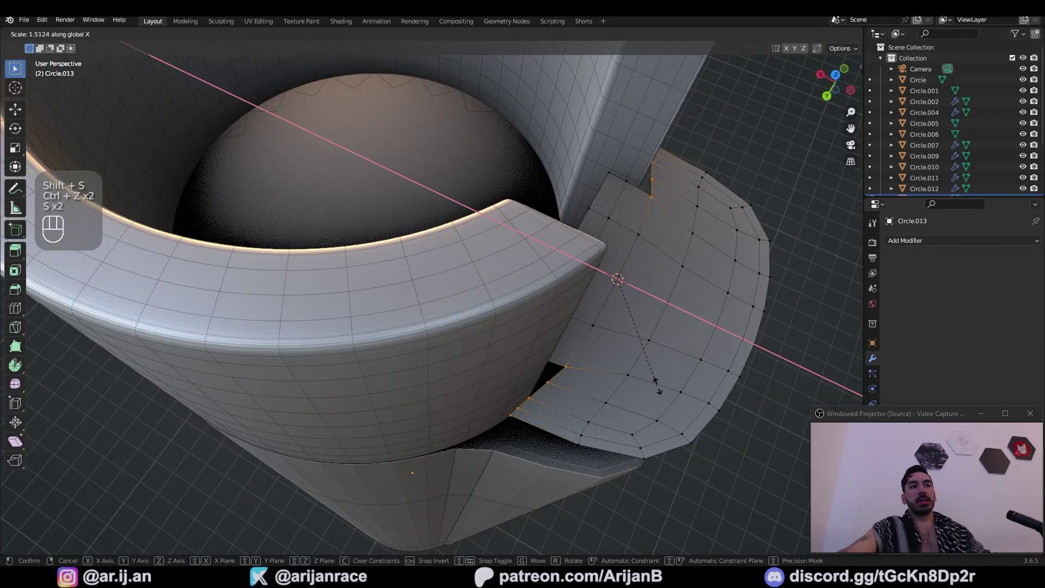
{"action": "left_click", "coordinate": [669, 402]}
Add a Subdivision modifier at level 2 to the ledge piece
{"action": "key", "text": "Tab"}
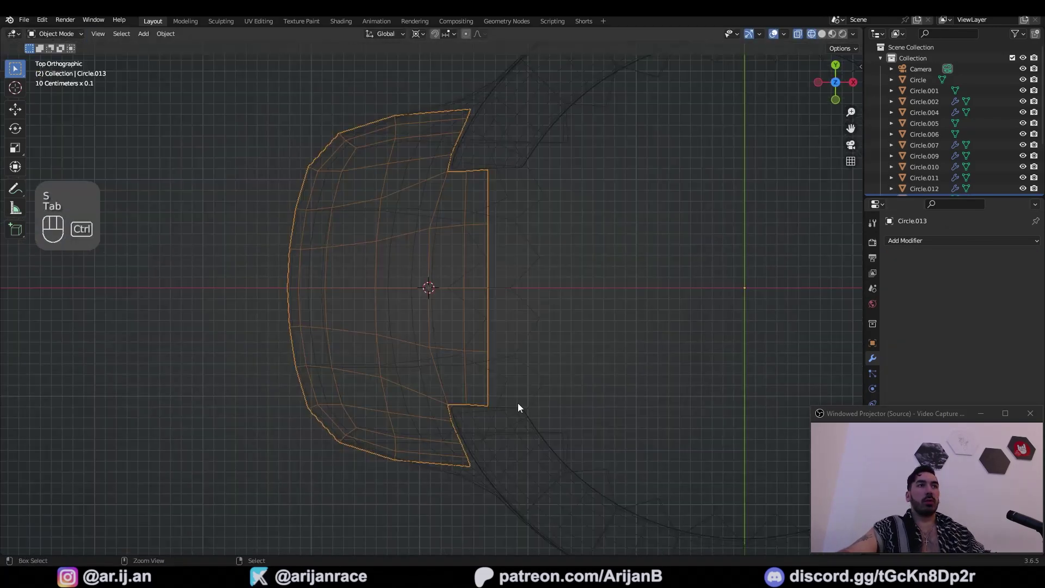
{"action": "key", "text": "ctrl+1"}
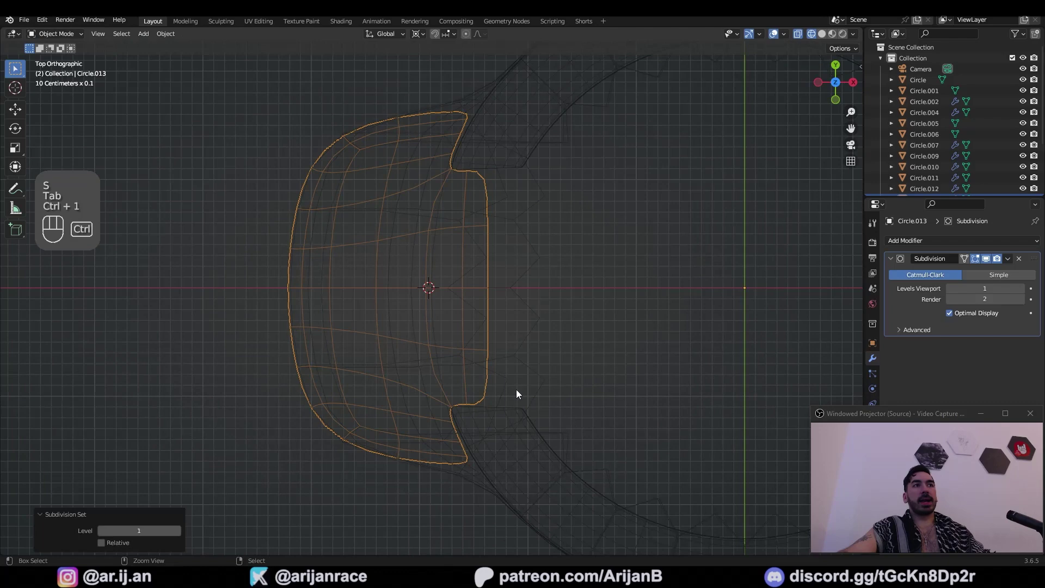
{"action": "key", "text": "ctrl+2"}
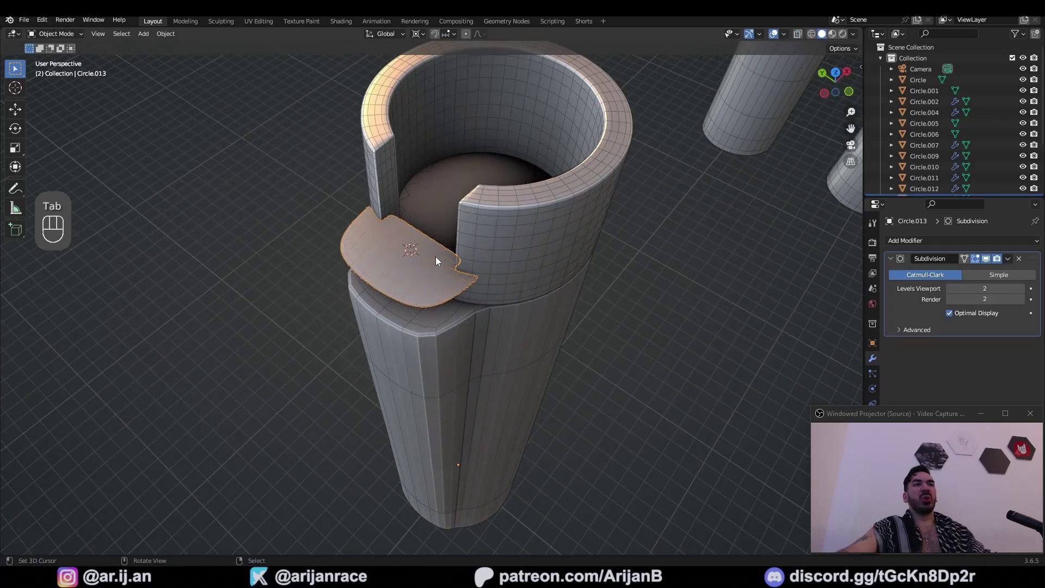
{"action": "mouse_move", "coordinate": [436, 256]}
{"action": "middle_mouse_down"}
{"action": "mouse_move", "coordinate": [422, 251]}
{"action": "mouse_move", "coordinate": [440, 286]}
{"action": "middle_mouse_up"}
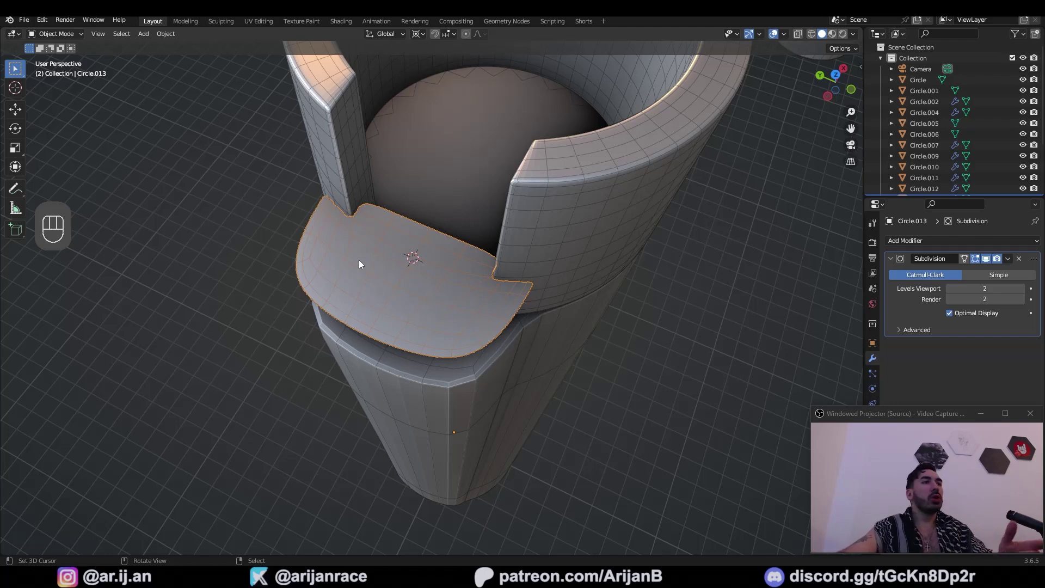
Extrude the ledge piece's inner underside faces 0.14649 m down toward the ledge and delete the stem's bottom faces
{"action": "key", "text": "Tab"}
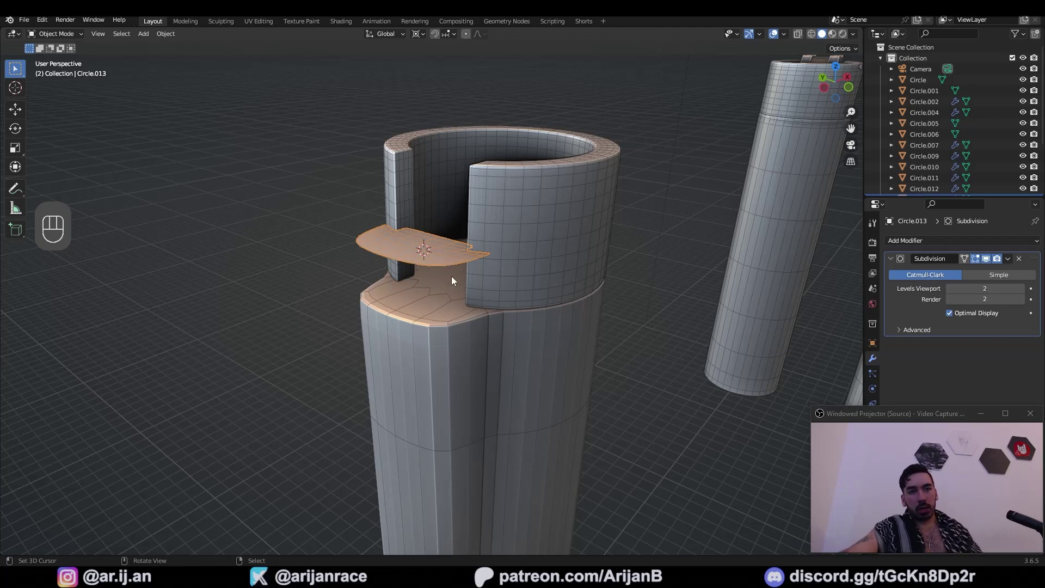
{"action": "key", "text": "e"}
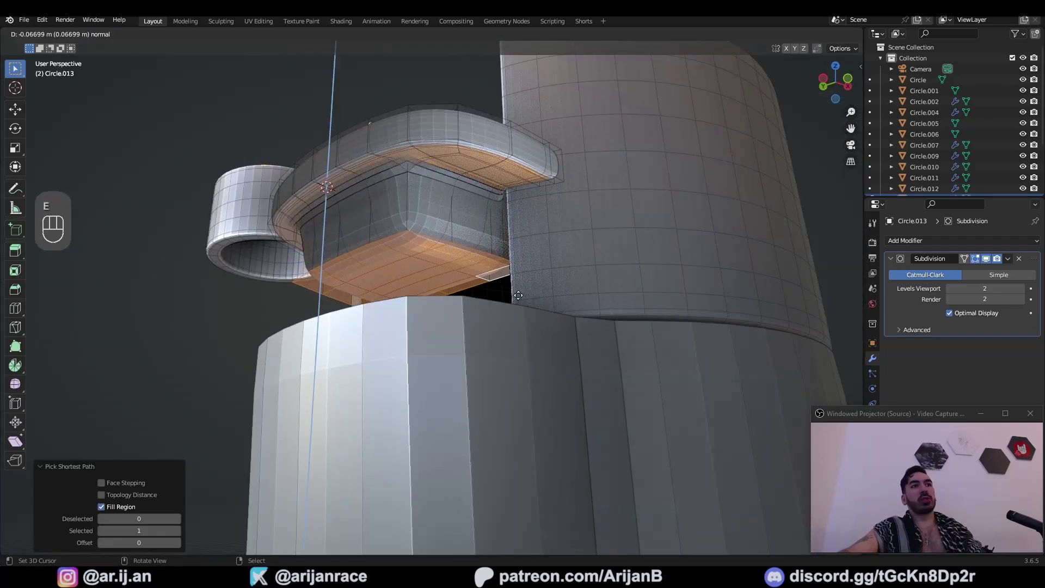
{"action": "key", "text": "z"}
{"action": "key", "text": "z"}
{"action": "key", "text": "x"}
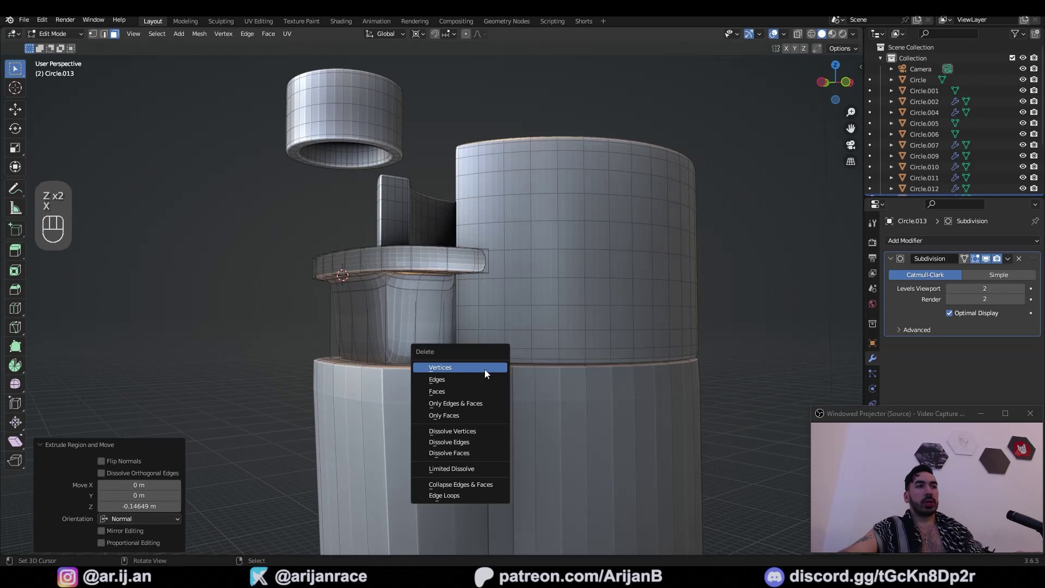
{"action": "left_click", "coordinate": [470, 392]}
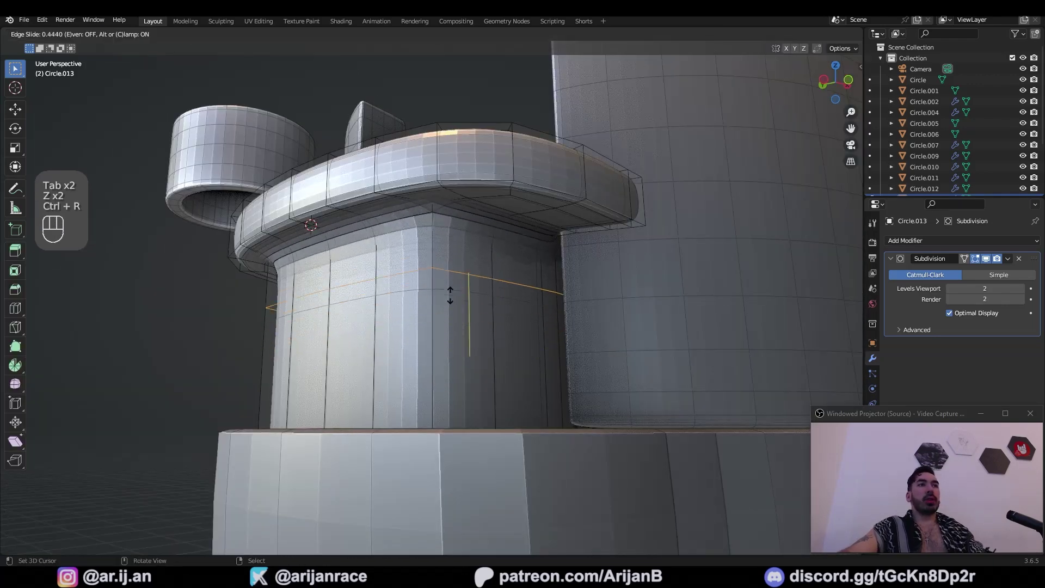
Add a loop cut at the stem's top just under the cap and another around the middle of the cap's side
{"action": "left_click", "coordinate": [451, 236]}
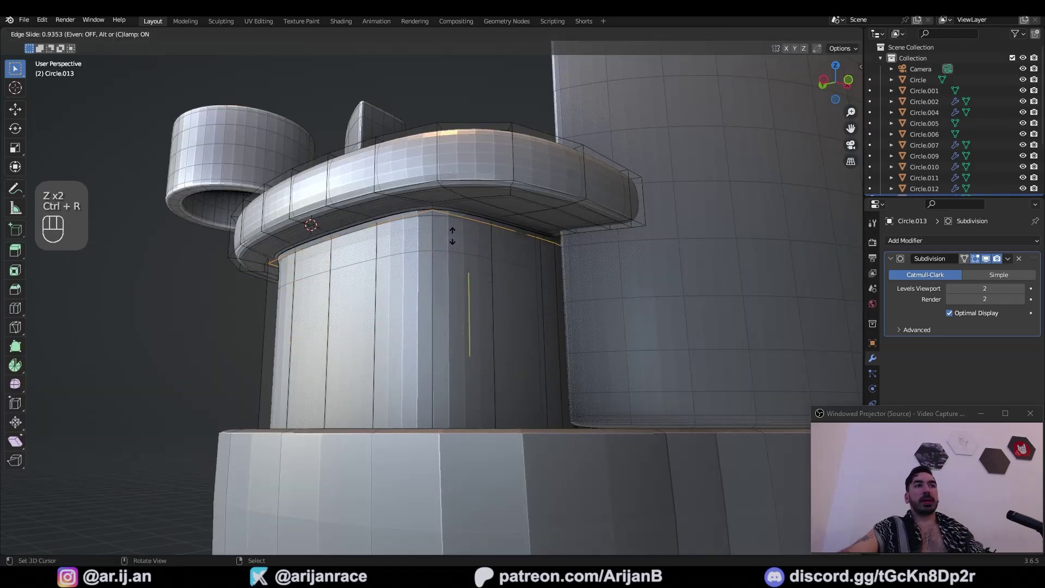
{"action": "right_click", "coordinate": [451, 235]}
{"action": "key", "text": "Tab"}
{"action": "key", "text": "Tab"}
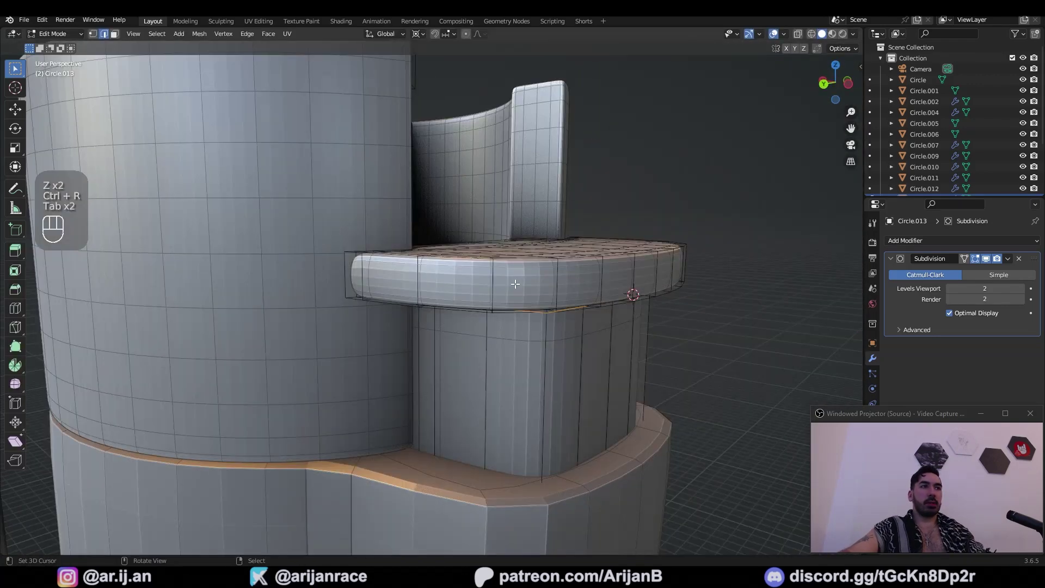
{"action": "key", "text": "ctrl+r"}
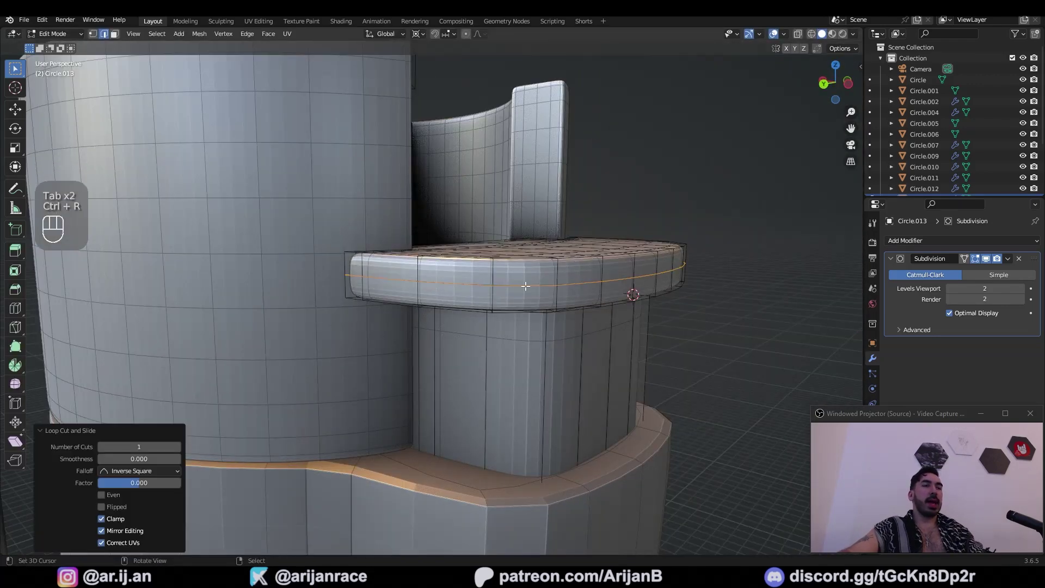
Apply smooth shading to the ledge piece
{"action": "key", "text": "Tab"}
{"action": "left_click", "coordinate": [165, 34]}
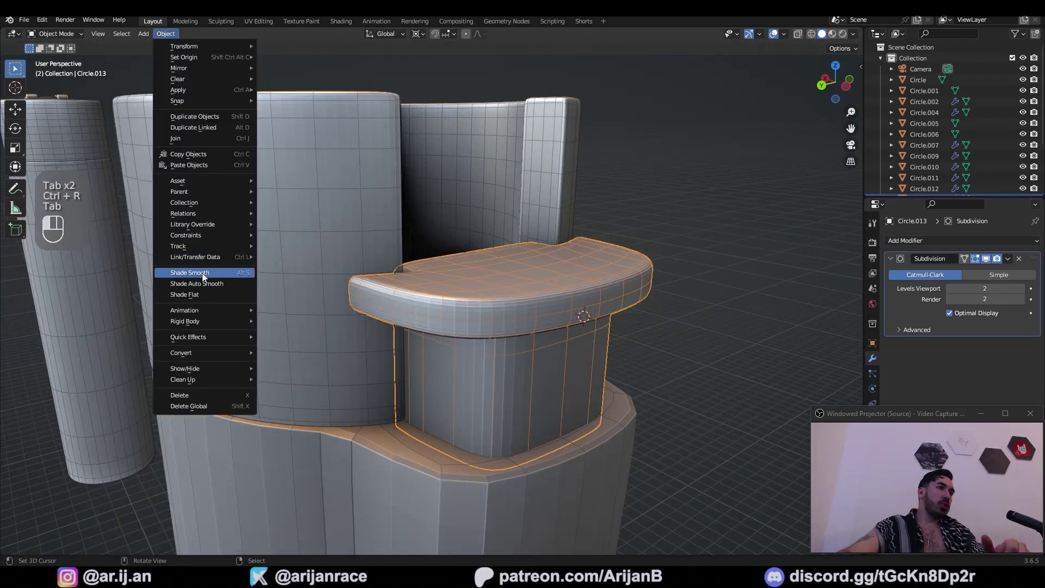
{"action": "left_click", "coordinate": [203, 274]}
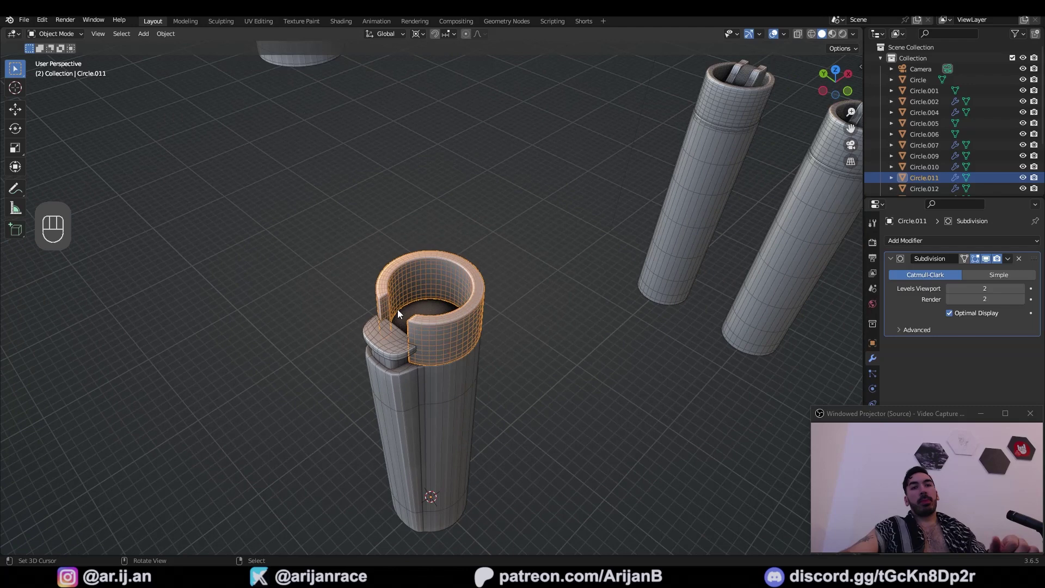
Add a 24-vertex circle with a 0.1 m radius and move it 2.1207 m up along Z into the collar
{"action": "key", "text": "shift+a"}
{"action": "left_click", "coordinate": [511, 357]}
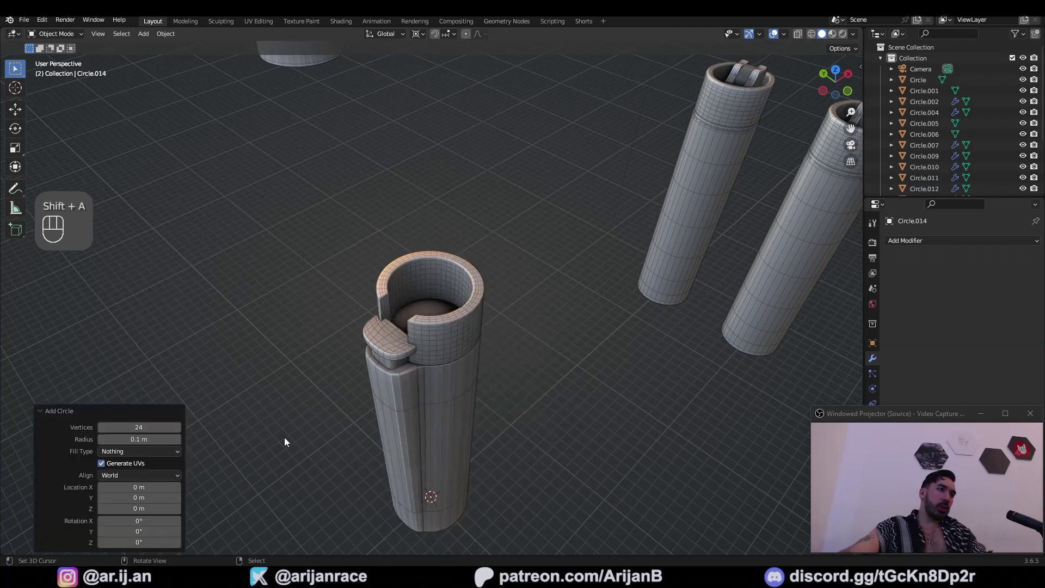
{"action": "scroll", "coordinate": [408, 452], "scroll_direction": "down", "scroll_amount": 2}
{"action": "key", "text": "z"}
Fill the new circle with a face and scale it by 2.321 to fit inside the collar
{"action": "key", "text": "Tab"}
{"action": "key", "text": "1"}
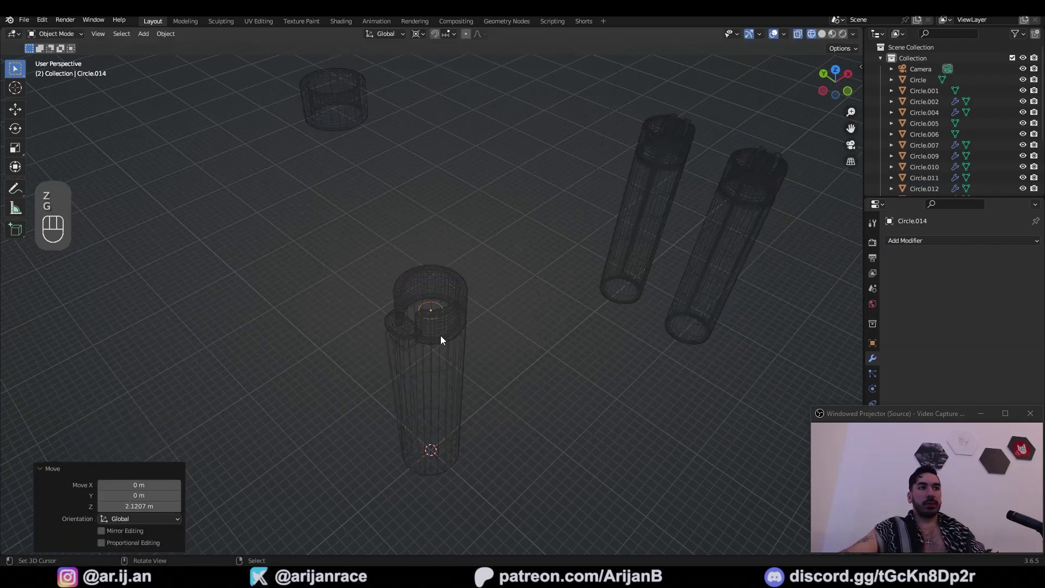
{"action": "key", "text": "z"}
{"action": "scroll", "coordinate": [439, 336], "scroll_direction": "up", "scroll_amount": 8}
{"action": "key", "text": "f"}
{"action": "key", "text": "s"}
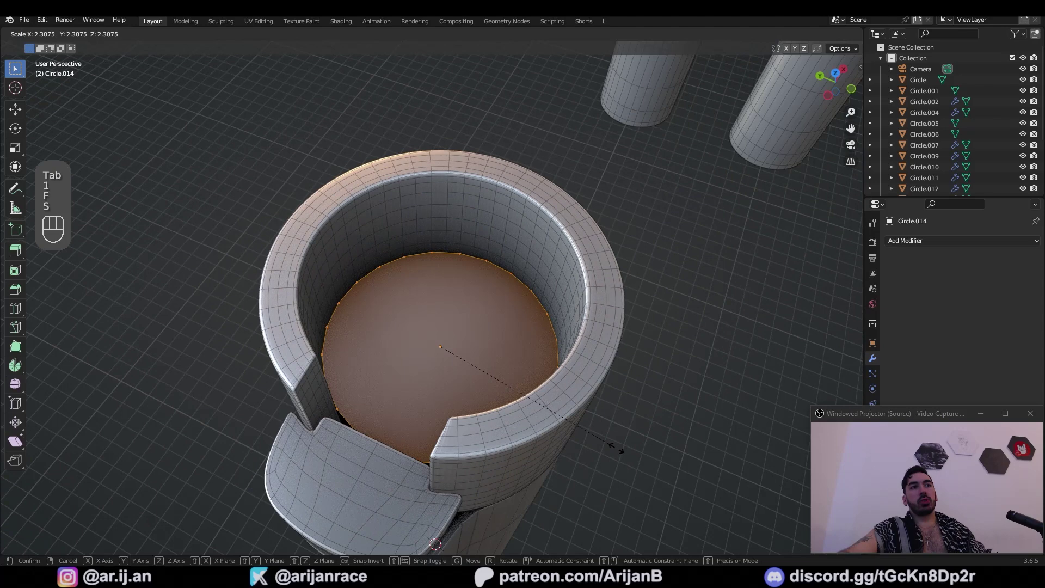
{"action": "left_click", "coordinate": [617, 447]}
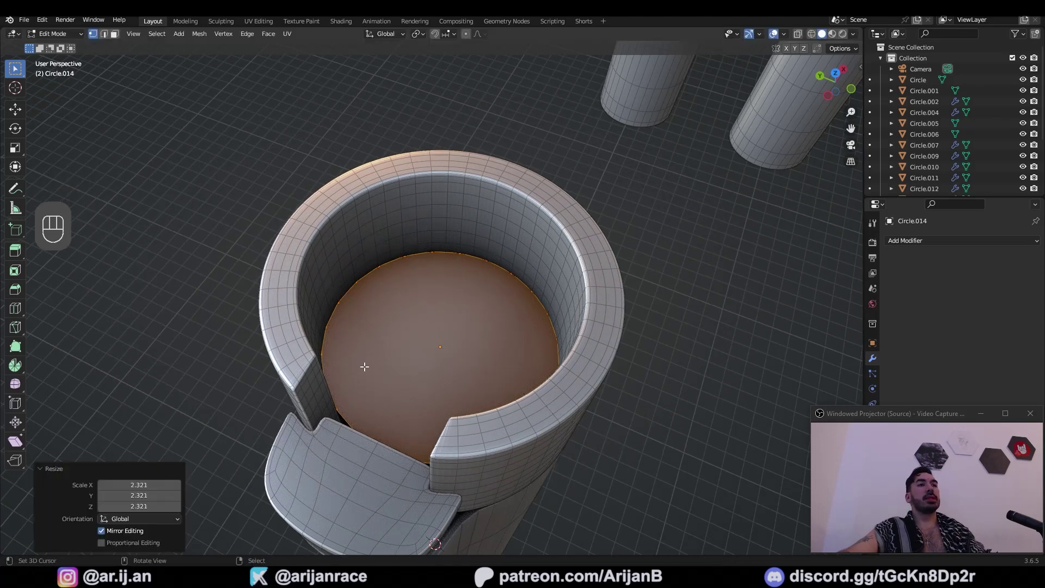
Connect the disc's two opposite vertices along Y to split it into a front and a back half
{"action": "mouse_move", "coordinate": [364, 367]}
{"action": "middle_mouse_down"}
{"action": "mouse_move", "coordinate": [481, 359]}
{"action": "mouse_move", "coordinate": [539, 370]}
{"action": "middle_mouse_up"}
{"action": "scroll", "coordinate": [490, 348], "scroll_direction": "down", "scroll_amount": 2}
{"action": "key", "text": "z"}
{"action": "key", "text": "1"}
{"action": "key", "text": "a"}
{"action": "right_click", "coordinate": [425, 234]}
{"action": "right_click", "coordinate": [408, 411], "text": "shift"}
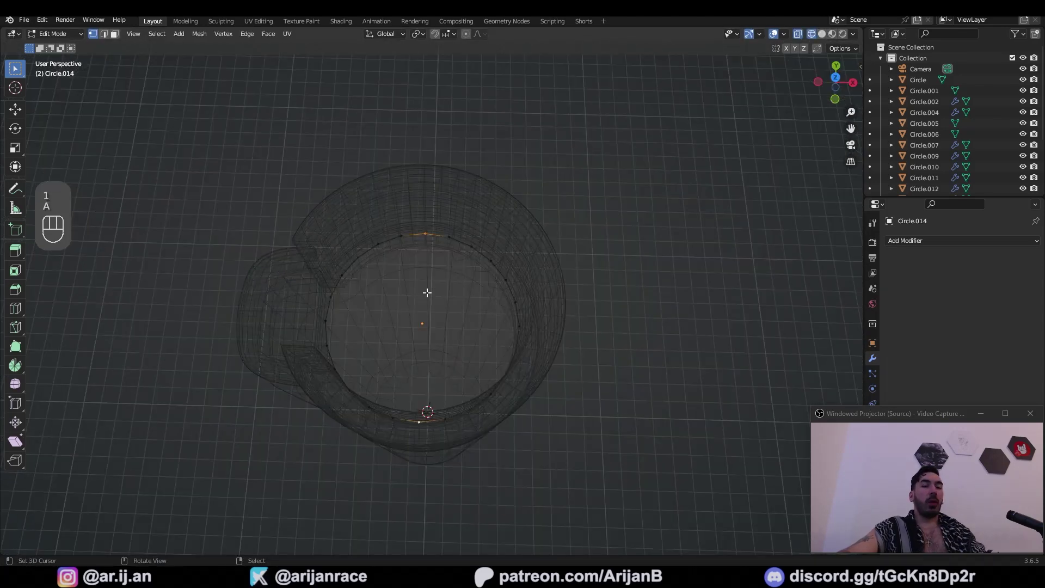
Delete the half of the disc that faces the collar's front opening
{"action": "key", "text": "3"}
{"action": "right_click", "coordinate": [381, 330]}
{"action": "key", "text": "x"}
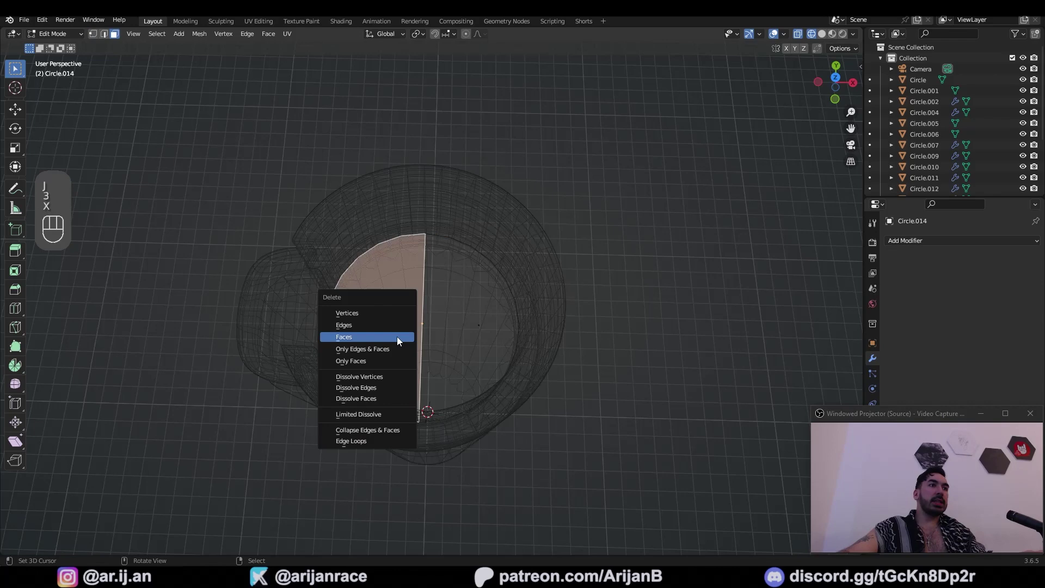
{"action": "left_click", "coordinate": [397, 337]}
Extrude the remaining half disc upward and delete its bottom and top faces, leaving only the side walls
{"action": "key", "text": "a"}
{"action": "mouse_move", "coordinate": [400, 332]}
{"action": "middle_mouse_down"}
{"action": "mouse_move", "coordinate": [464, 292]}
{"action": "mouse_move", "coordinate": [536, 293]}
{"action": "middle_mouse_up"}
{"action": "key", "text": "z"}
{"action": "key", "text": "e"}
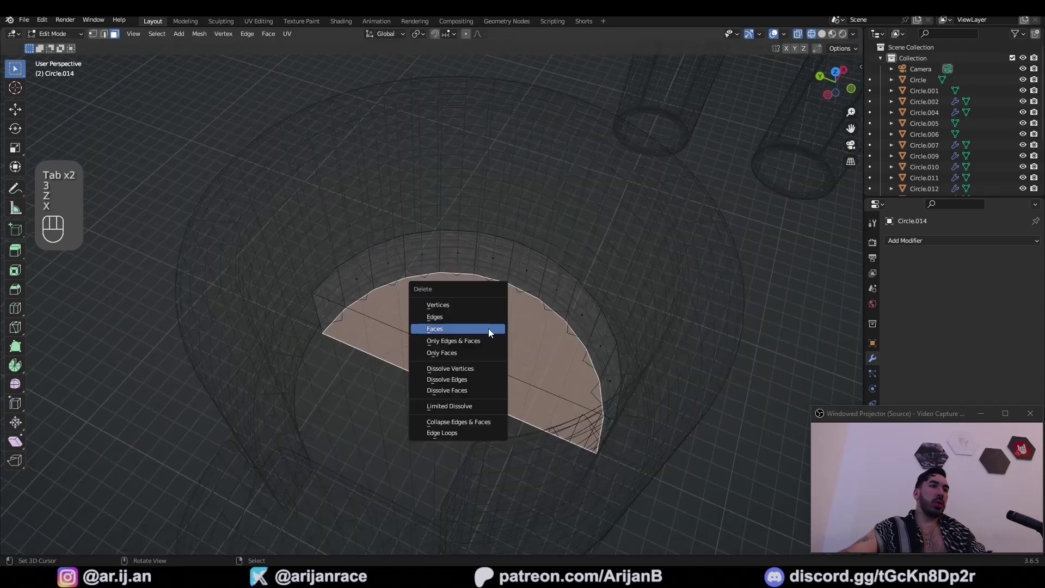
{"action": "left_click", "coordinate": [489, 328]}
{"action": "key", "text": "alt+z"}
{"action": "key", "text": "x"}
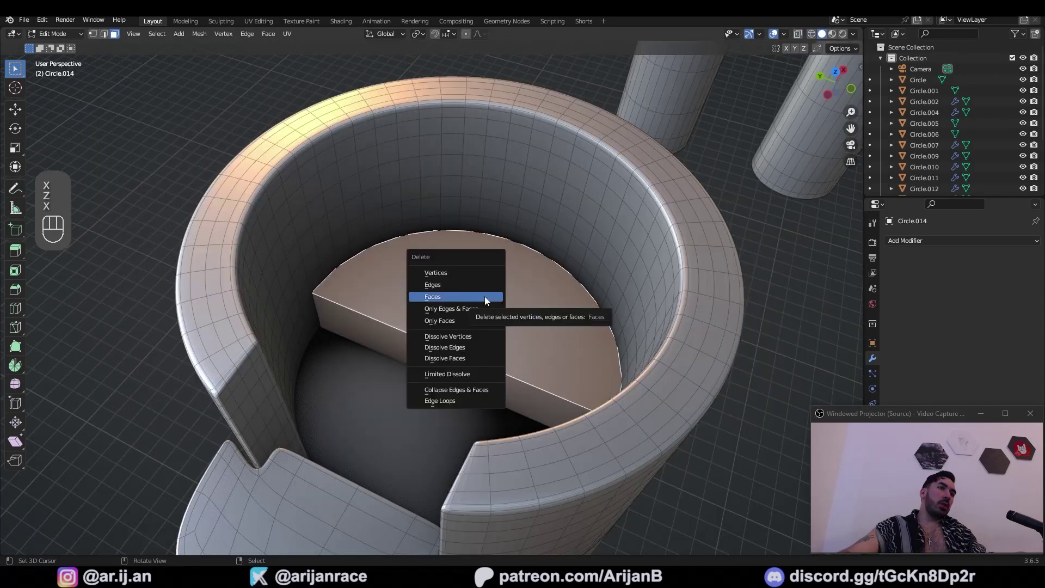
{"action": "left_click", "coordinate": [461, 297]}
Add a vertical loop cut in the middle of the half disc's straight wall and snap the 3D cursor to its top vertex
{"action": "key", "text": "1"}
{"action": "key", "text": "alt+z"}
{"action": "key", "text": "ctrl+r"}
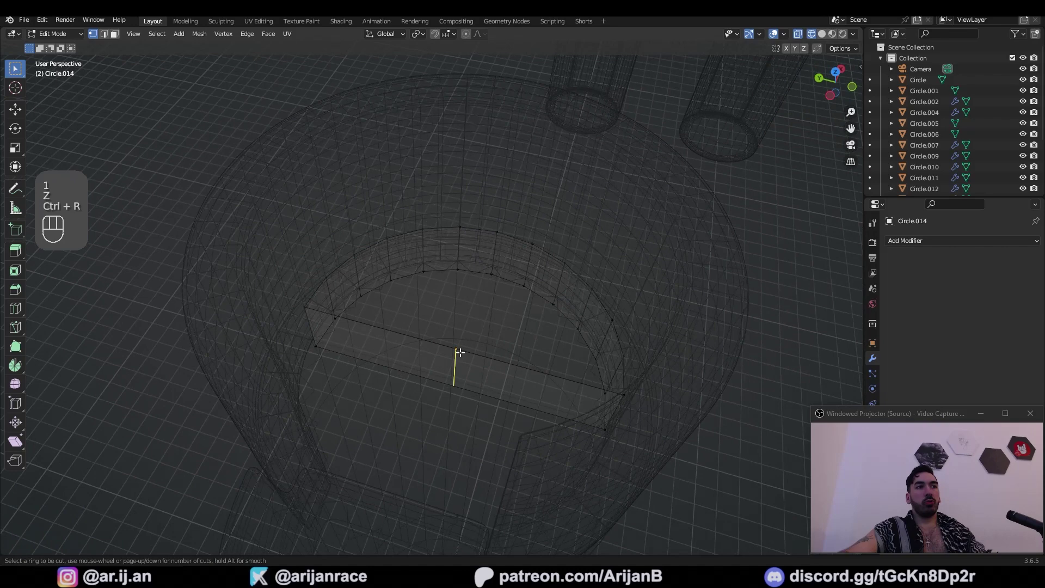
{"action": "left_click", "coordinate": [460, 353]}
{"action": "left_click", "coordinate": [439, 229], "text": "alt"}
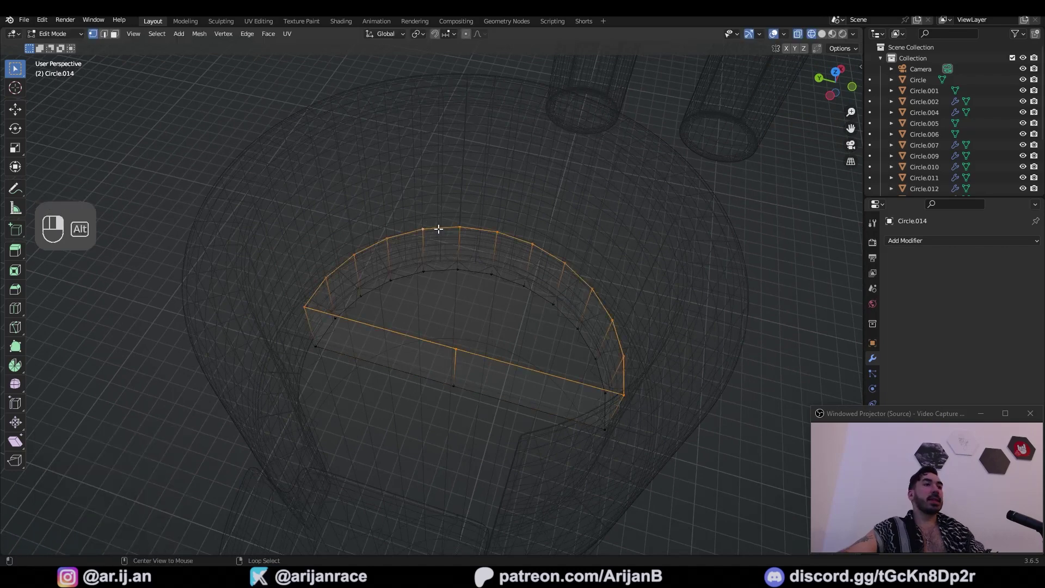
{"action": "left_click", "coordinate": [442, 340], "text": "shift"}
{"action": "left_click", "coordinate": [456, 348]}
{"action": "key", "text": "shift+s"}
{"action": "left_click", "coordinate": [452, 368]}
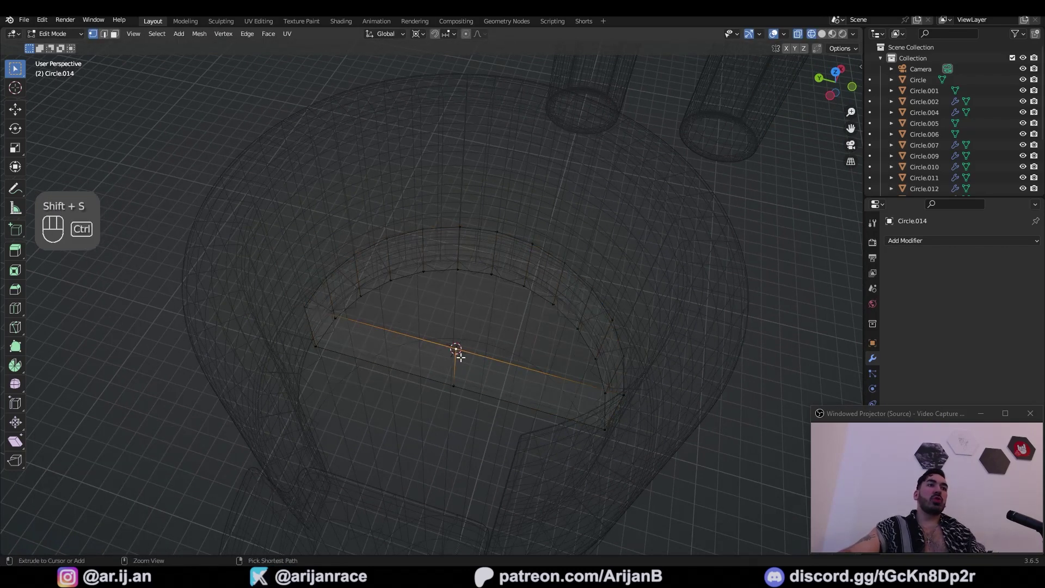
Restore the top edge loop selection, extrude it in place and scale it to 0 at the 3D cursor
{"action": "key", "text": "ctrl+z"}
{"action": "key", "text": "ctrl+z"}
{"action": "key", "text": "e"}
{"action": "right_click", "coordinate": [582, 302]}
{"action": "key", "text": "s"}
{"action": "key", "text": "0"}
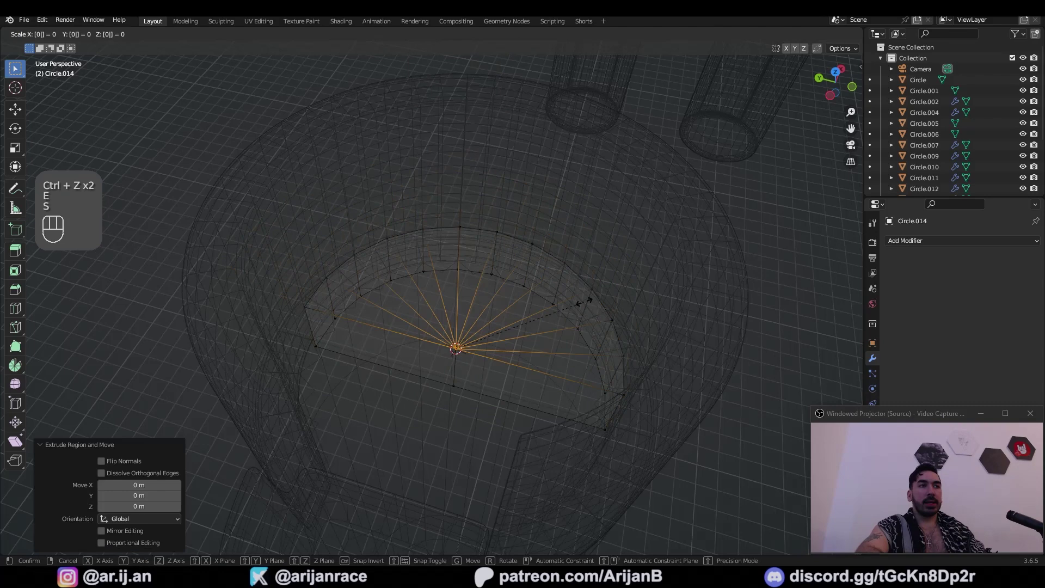
{"action": "key", "text": "Return"}
Merge all vertices of the half disc by distance at 0.0001 m
{"action": "key", "text": "z"}
{"action": "key", "text": "a"}
{"action": "key", "text": "m"}
{"action": "left_click", "coordinate": [536, 388]}
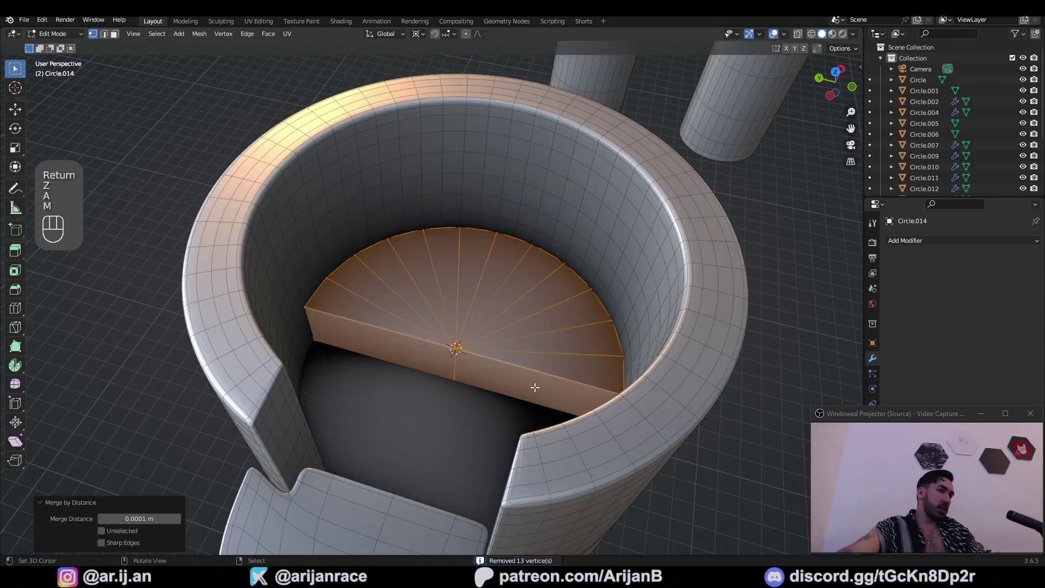
Bevel the half disc's outer top edges and end corners with two segments, about 0.01 m wide
{"action": "key", "text": "ctrl+b"}
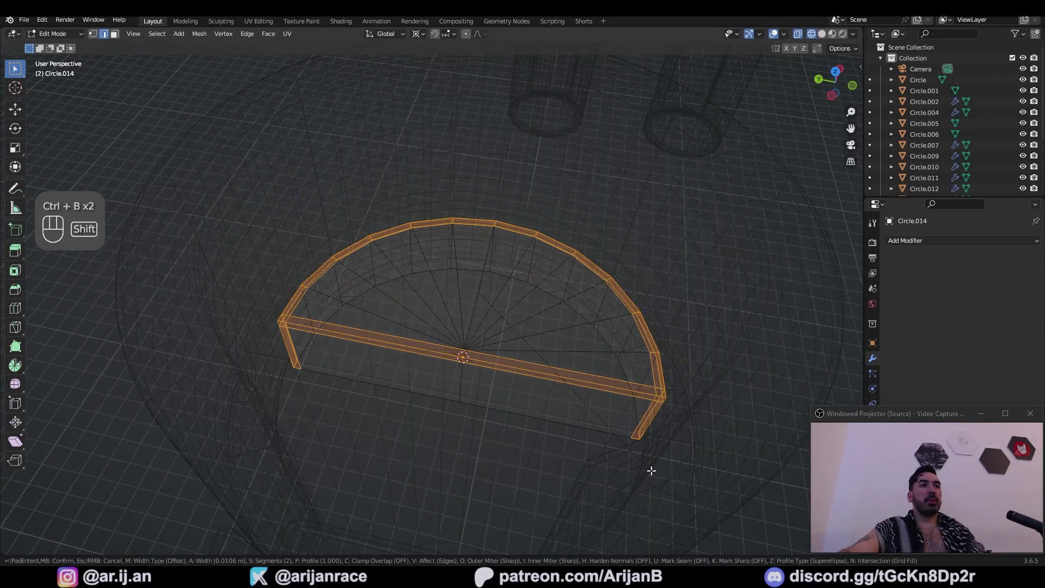
{"action": "left_click", "coordinate": [651, 471]}
{"action": "key", "text": "z"}
{"action": "key", "text": "Tab"}
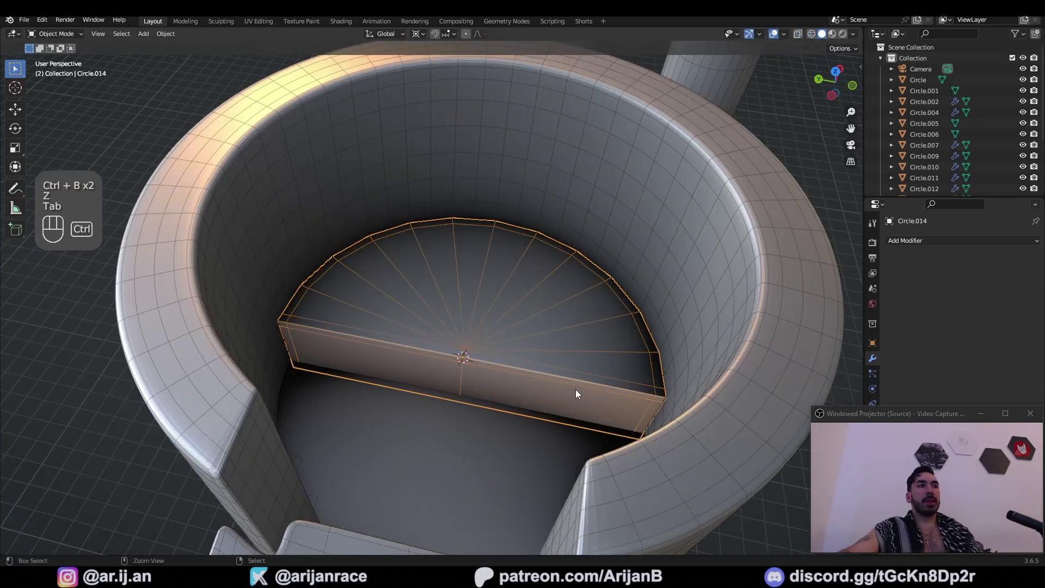
Add a level 2 subdivision surface to the half disc and shade it smooth
{"action": "key", "text": "ctrl+1"}
{"action": "key", "text": "ctrl+2"}
{"action": "left_click", "coordinate": [165, 35]}
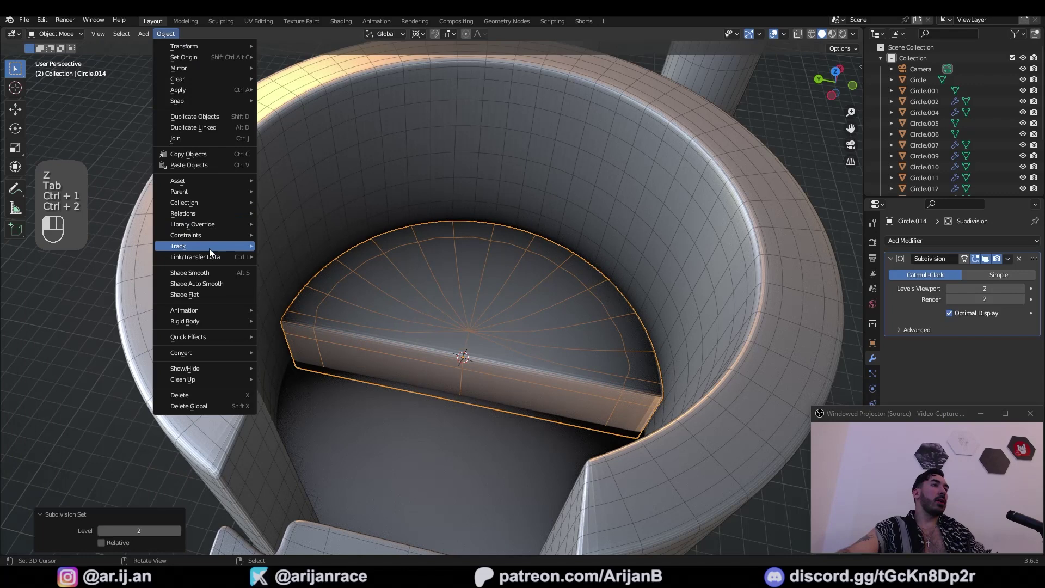
Add a 32-vertex cylinder with 0.1 m radius and 0.2 m depth on the half disc and scale its mesh down
{"action": "key", "text": "shift+a"}
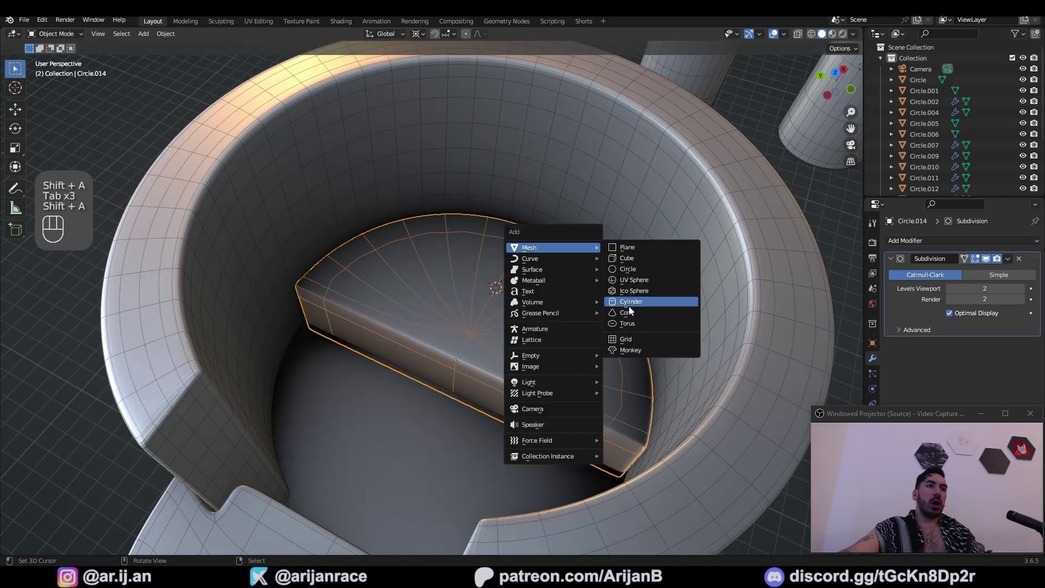
{"action": "left_click", "coordinate": [630, 305]}
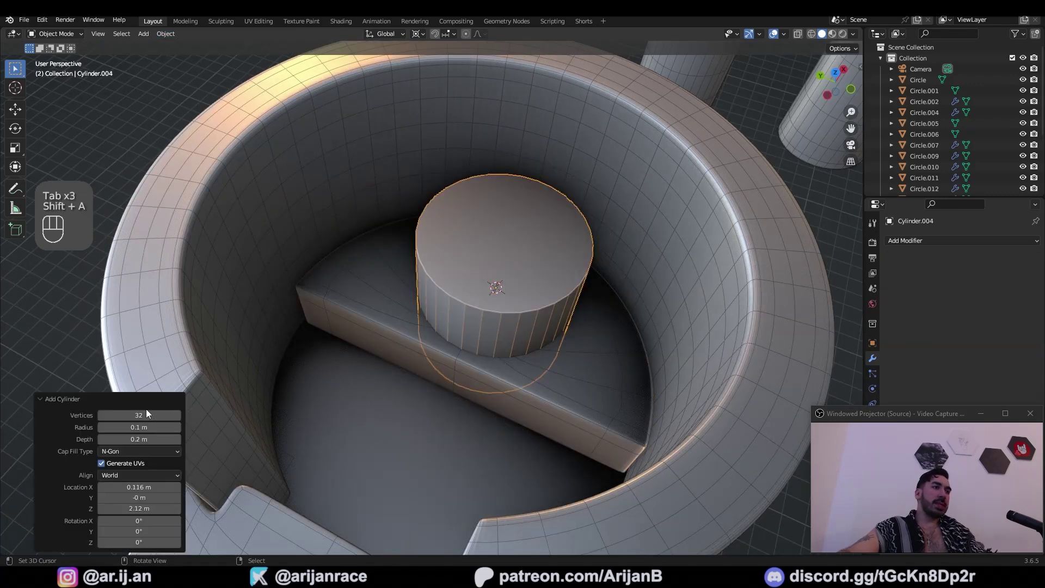
{"action": "scroll", "coordinate": [496, 285], "scroll_direction": "down", "scroll_amount": 3}
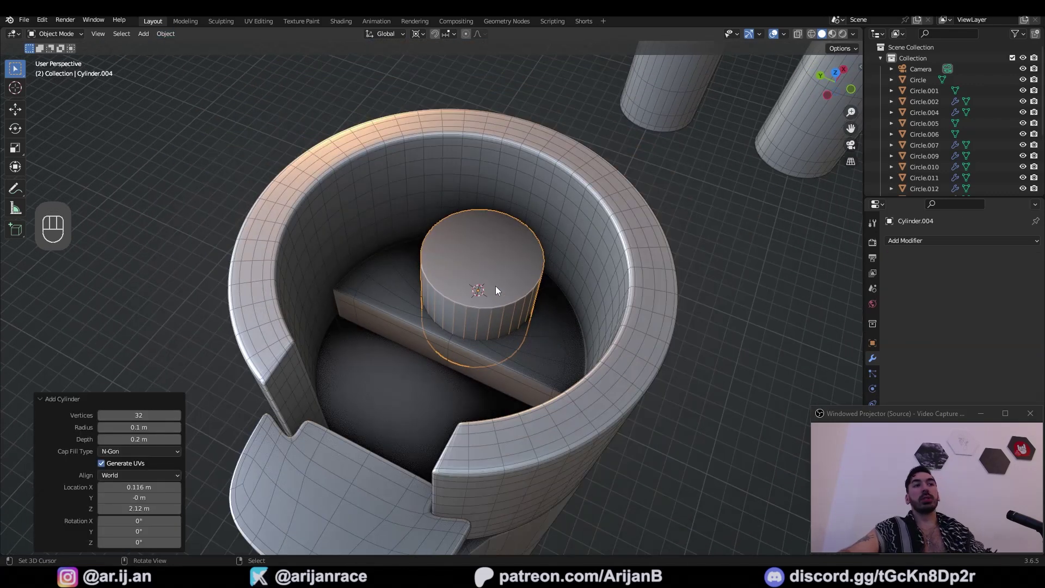
{"action": "middle_click_drag", "start_coordinate": [495, 286], "coordinate": [486, 269]}
{"action": "key", "text": "Tab"}
{"action": "key", "text": "s"}
{"action": "left_click", "coordinate": [553, 344]}
Inset the cylinder's top face and extrude the inner face downward to form a round hole
{"action": "key", "text": "3"}
{"action": "right_click", "coordinate": [497, 279]}
{"action": "key", "text": "i"}
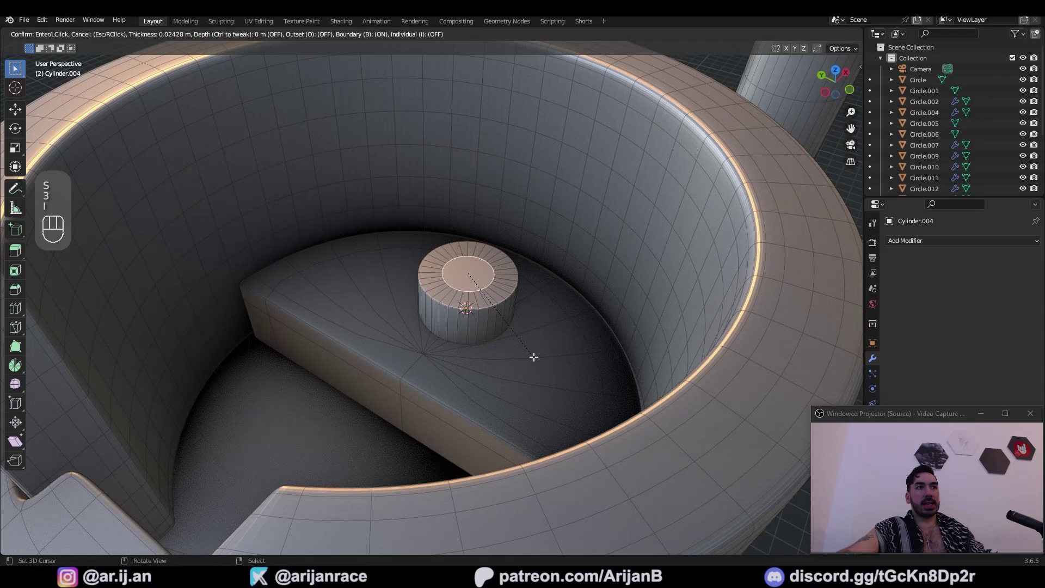
{"action": "left_click", "coordinate": [526, 337]}
{"action": "key", "text": "e"}
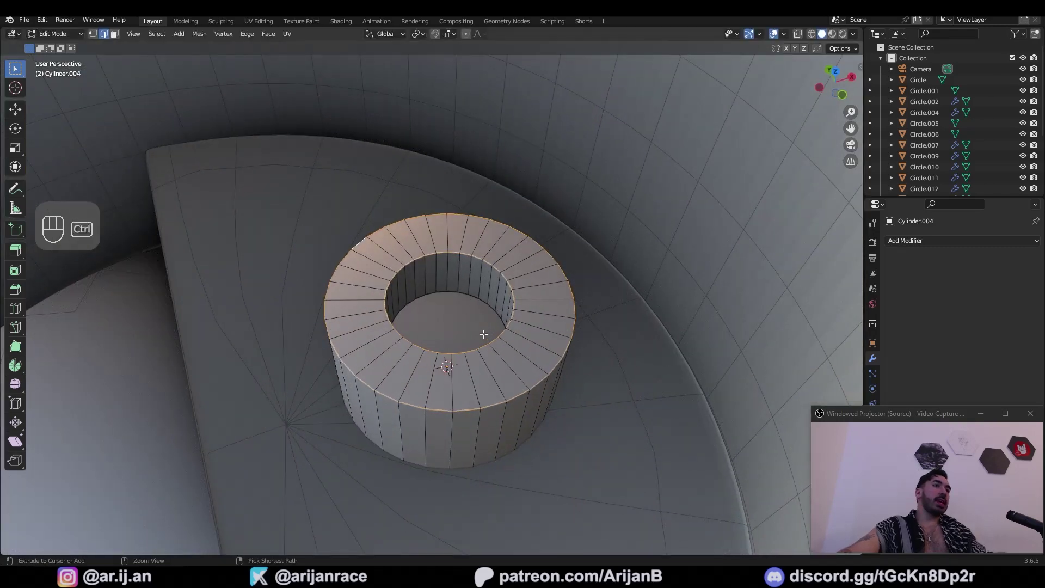
Bevel the outer and inner rim edges of the cylinder and inset the hole's floor by about 0.0019 m
{"action": "key", "text": "ctrl+b"}
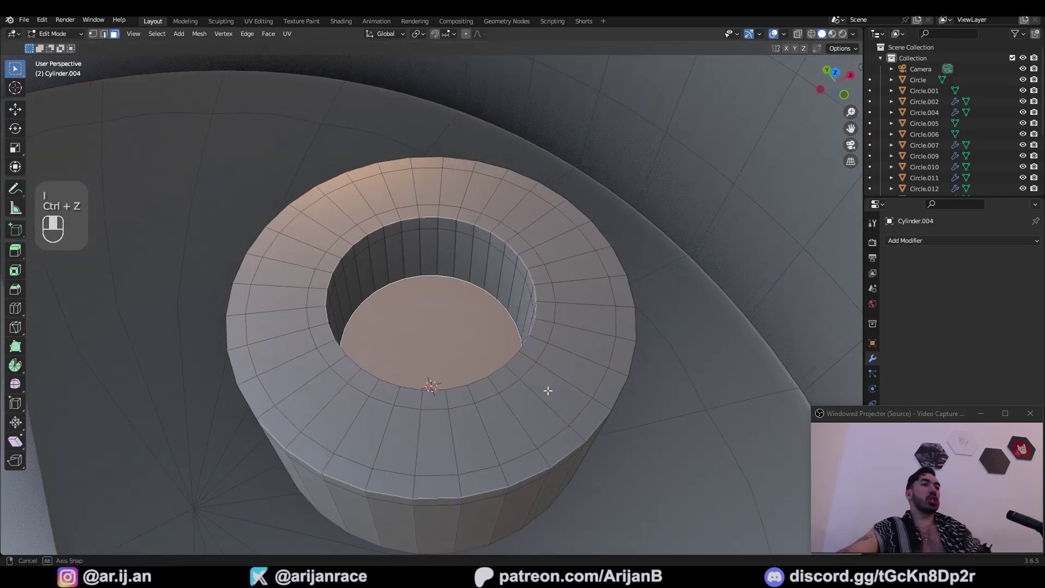
{"action": "key", "text": "i"}
{"action": "left_click", "coordinate": [567, 411]}
{"action": "key", "text": "3"}
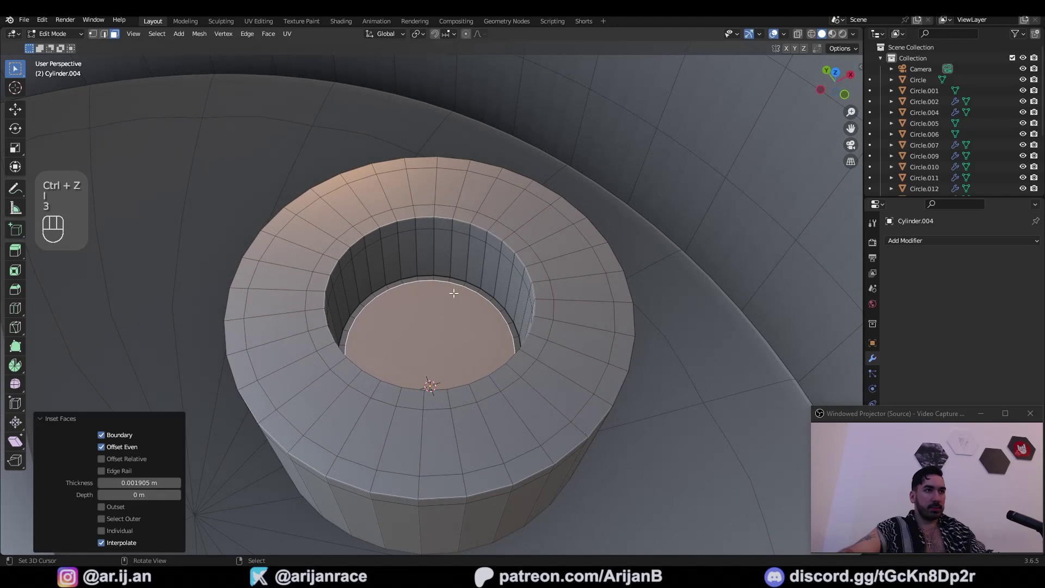
Extrude the hole's floor, inset it by about 0.013 m and sink the resulting centre face
{"action": "key", "text": "e"}
{"action": "left_click", "coordinate": [469, 295]}
{"action": "key", "text": "2"}
{"action": "key", "text": "i"}
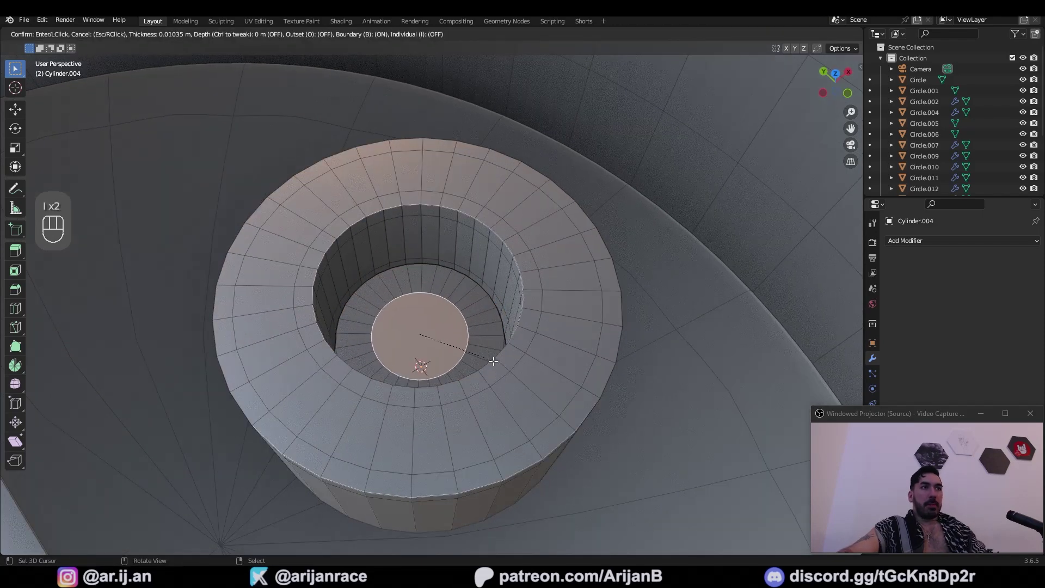
{"action": "left_click", "coordinate": [489, 359]}
{"action": "key", "text": "e"}
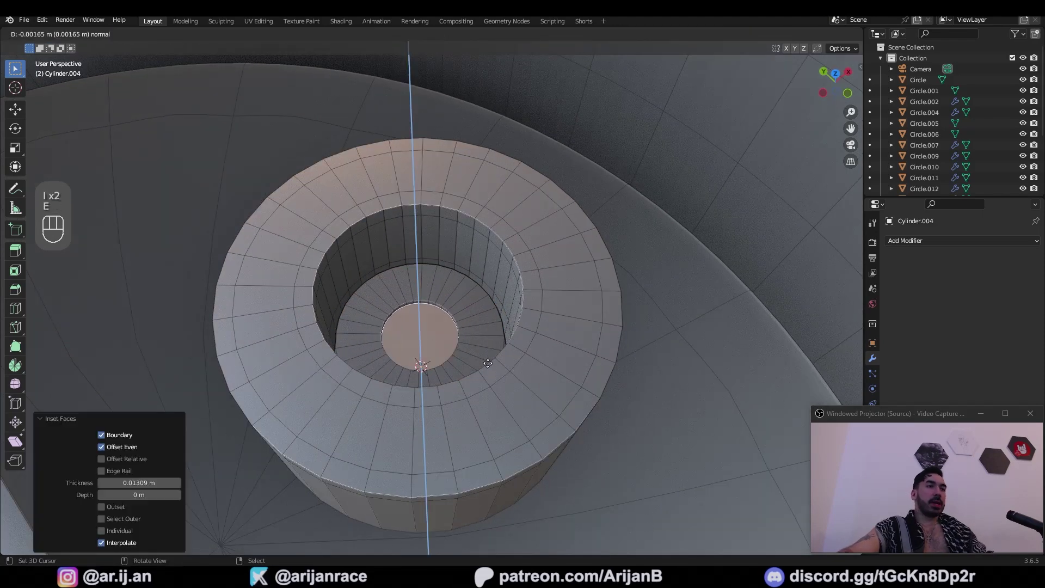
{"action": "left_click", "coordinate": [494, 380]}
In front view, place the 3D cursor above the thumb button and add a 12-vertex circle of 0.1 m radius aligned to the view
{"action": "scroll", "coordinate": [426, 388], "scroll_direction": "down", "scroll_amount": 5}
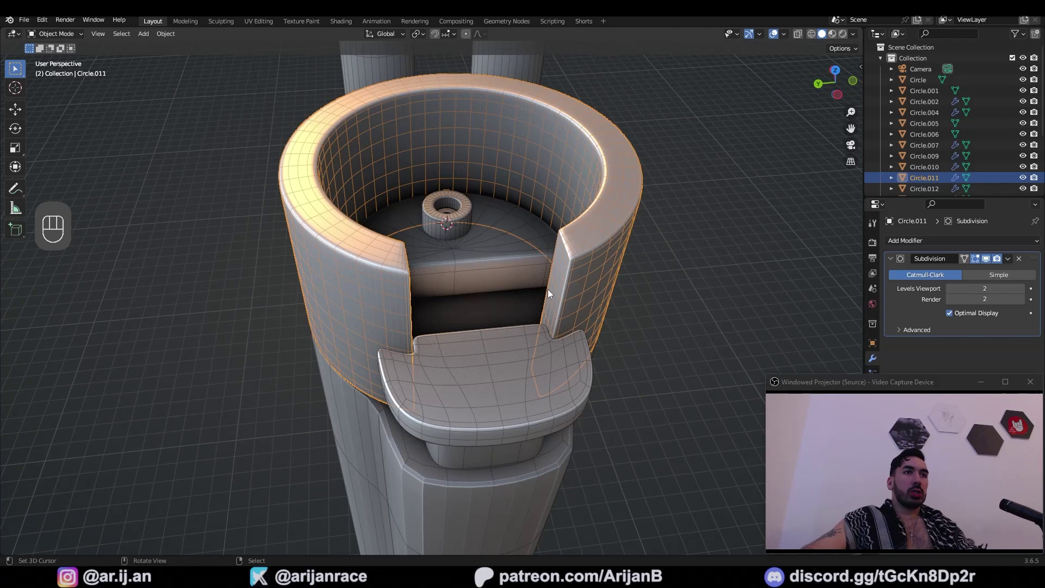
{"action": "key", "text": "KP_2"}
{"action": "key", "text": "KP_3"}
{"action": "key", "text": "KP_1"}
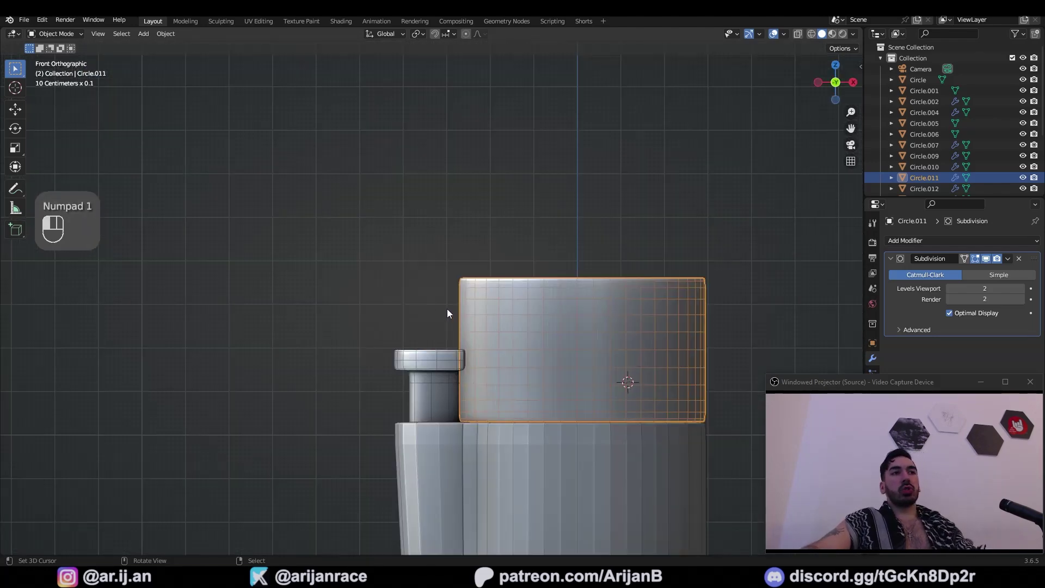
{"action": "right_click", "coordinate": [446, 309], "text": "shift"}
{"action": "key", "text": "shift+a"}
{"action": "left_click", "coordinate": [473, 325]}
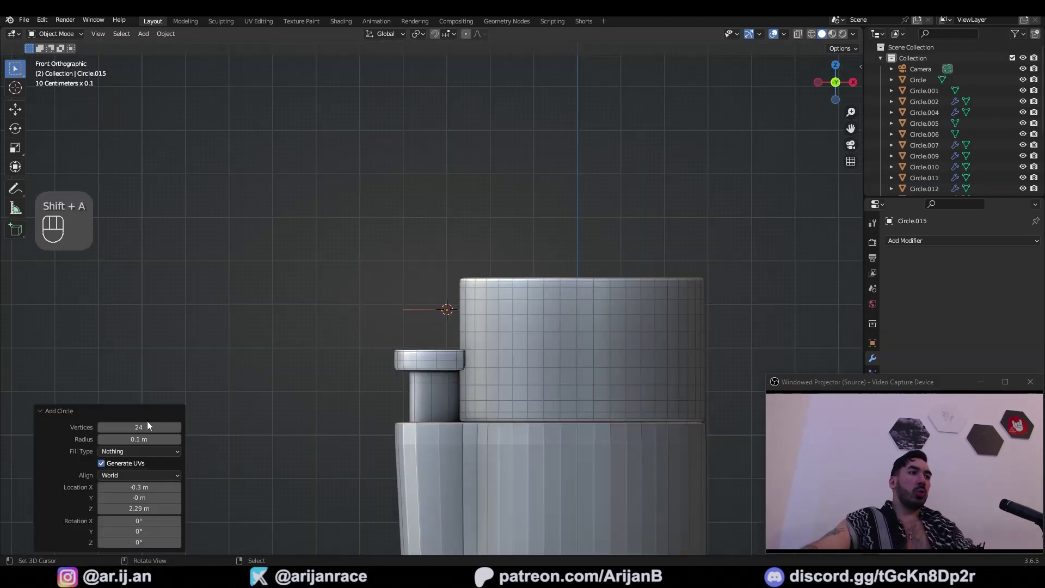
{"action": "type", "text": "12"}
{"action": "key", "text": "Return"}
{"action": "left_click", "coordinate": [153, 475]}
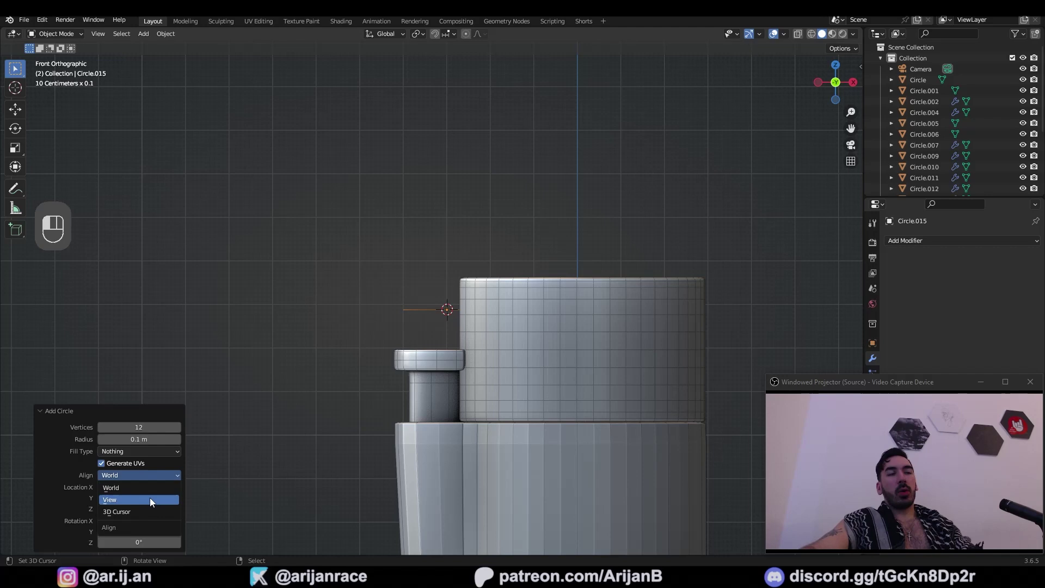
{"action": "left_click", "coordinate": [149, 498]}
Move the circle about 0.1 m along X so that it overlaps the collar's open side
{"action": "key", "text": "Tab"}
{"action": "key", "text": "g"}
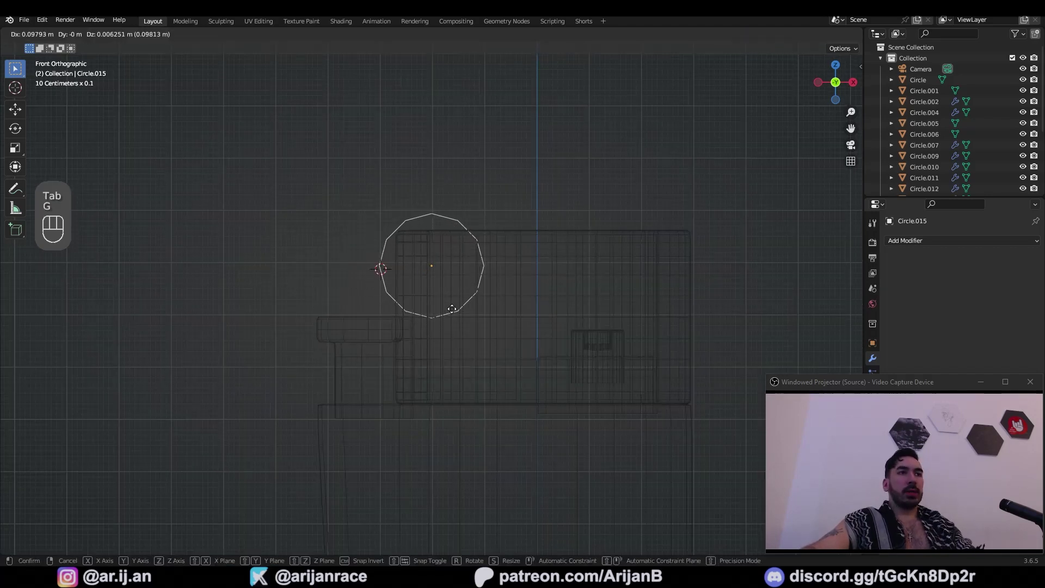
{"action": "left_click", "coordinate": [454, 308]}
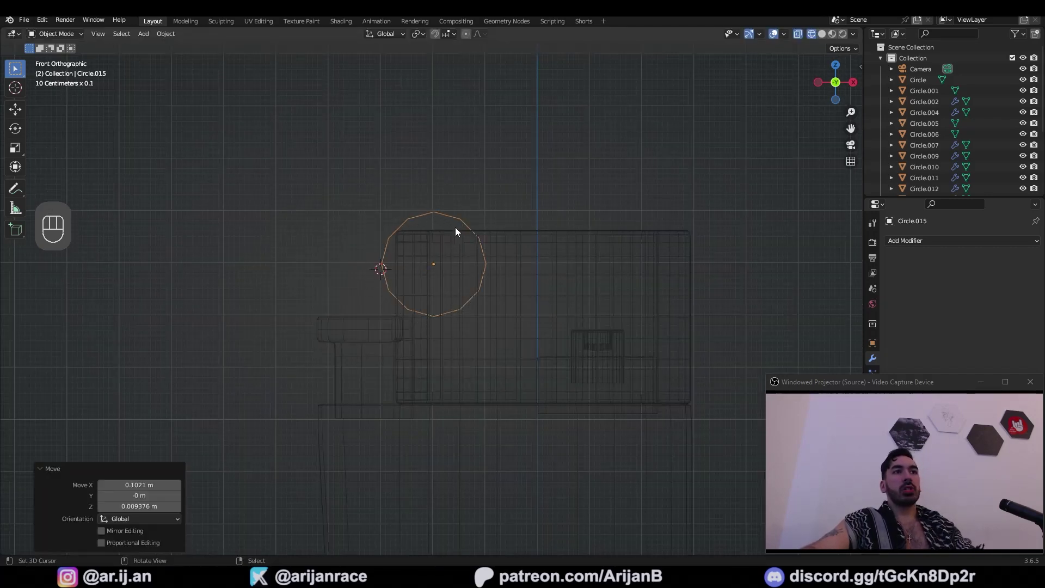
Stretch the whole collar mesh upward along Z from the 3D cursor at its base
{"action": "key", "text": "s"}
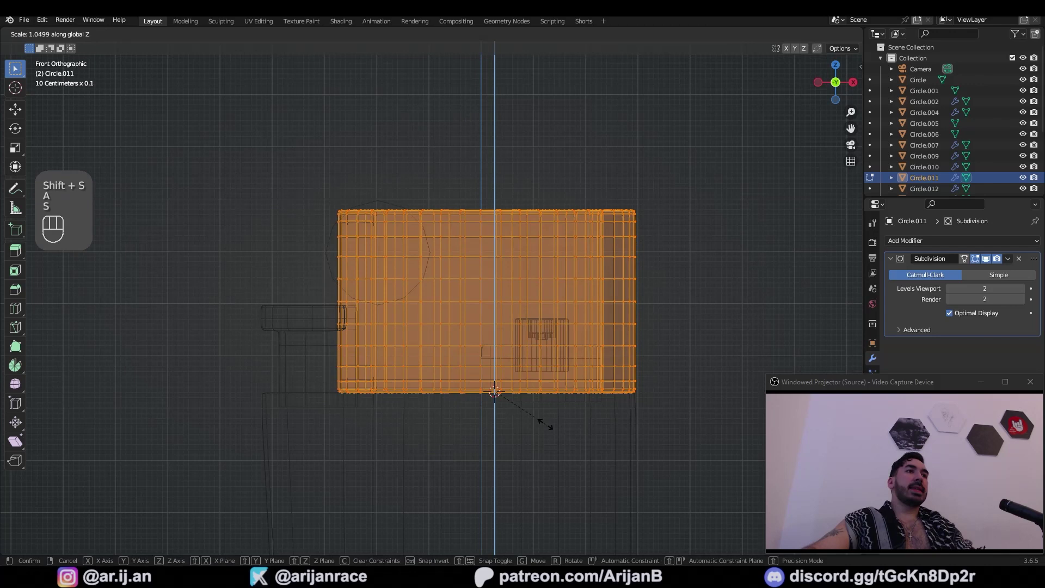
{"action": "left_click", "coordinate": [567, 437]}
{"action": "key", "text": "Tab"}
Scale the circle by about 1.46 and reposition it over the collar's upper edge above the thumb button
{"action": "left_click", "coordinate": [327, 243]}
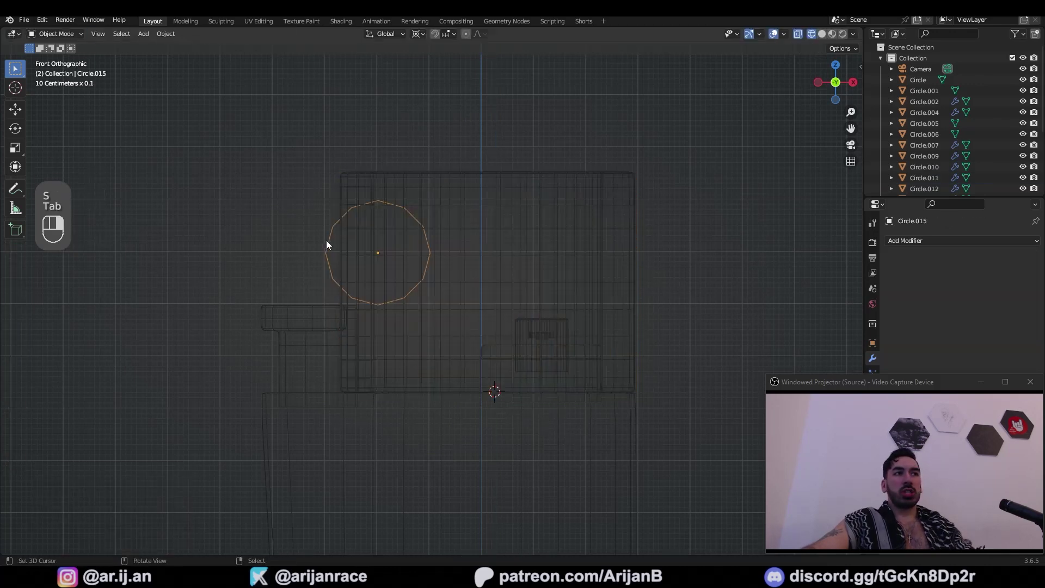
{"action": "key", "text": "Tab"}
{"action": "key", "text": "g"}
{"action": "left_click", "coordinate": [370, 216]}
{"action": "key", "text": "s"}
{"action": "left_click", "coordinate": [489, 318]}
{"action": "key", "text": "g"}
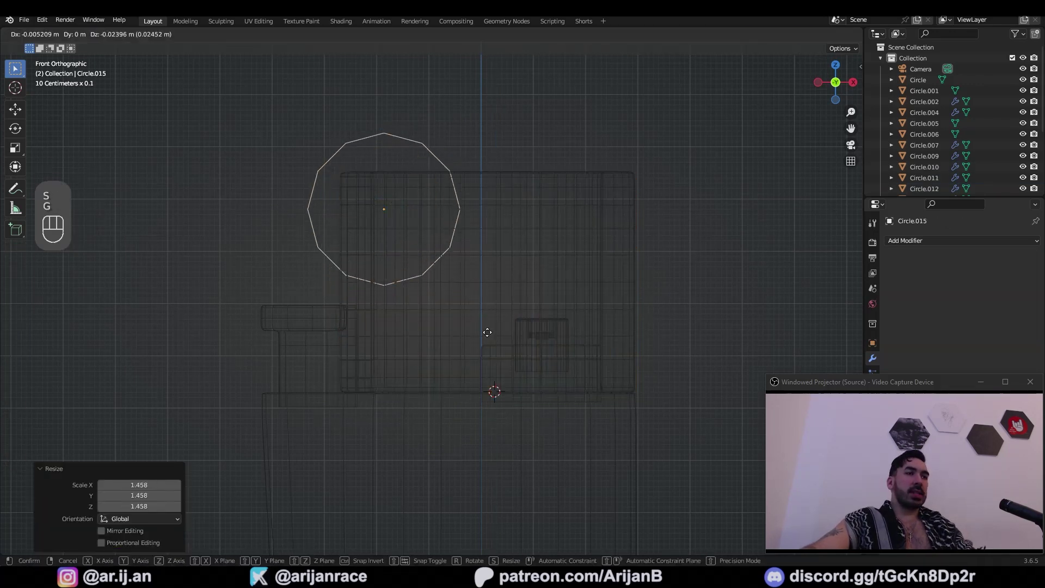
{"action": "left_click", "coordinate": [488, 332]}
Fill the circle with Grid Fill using a span of 3
{"action": "key", "text": "Tab"}
{"action": "left_click", "coordinate": [268, 33]}
{"action": "left_click", "coordinate": [313, 155]}
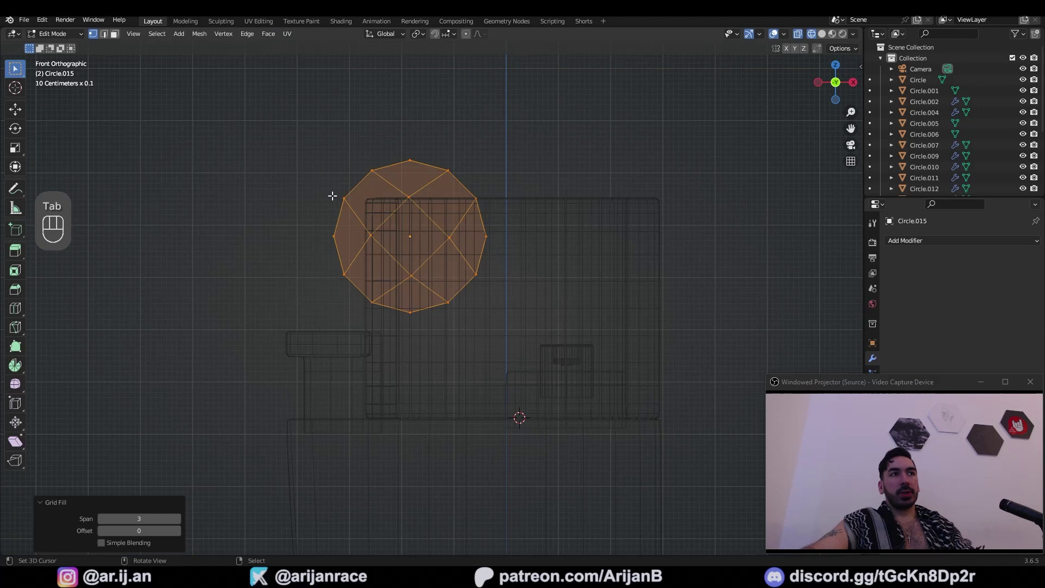
Select the disc's outline without the four inner vertices and reduce it to every second vertex with Checker Deselect
{"action": "key", "text": "a"}
{"action": "right_click", "coordinate": [408, 196], "text": "shift"}
{"action": "right_click", "coordinate": [371, 235], "text": "shift"}
{"action": "right_click", "coordinate": [411, 275], "text": "shift"}
{"action": "right_click", "coordinate": [449, 238], "text": "shift"}
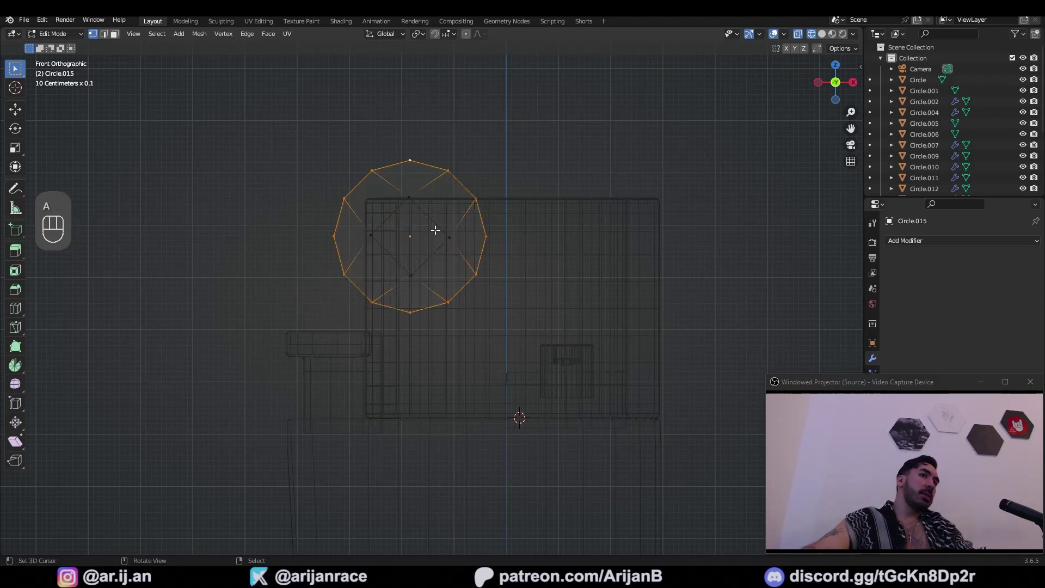
{"action": "left_click", "coordinate": [159, 34]}
{"action": "left_click", "coordinate": [190, 133]}
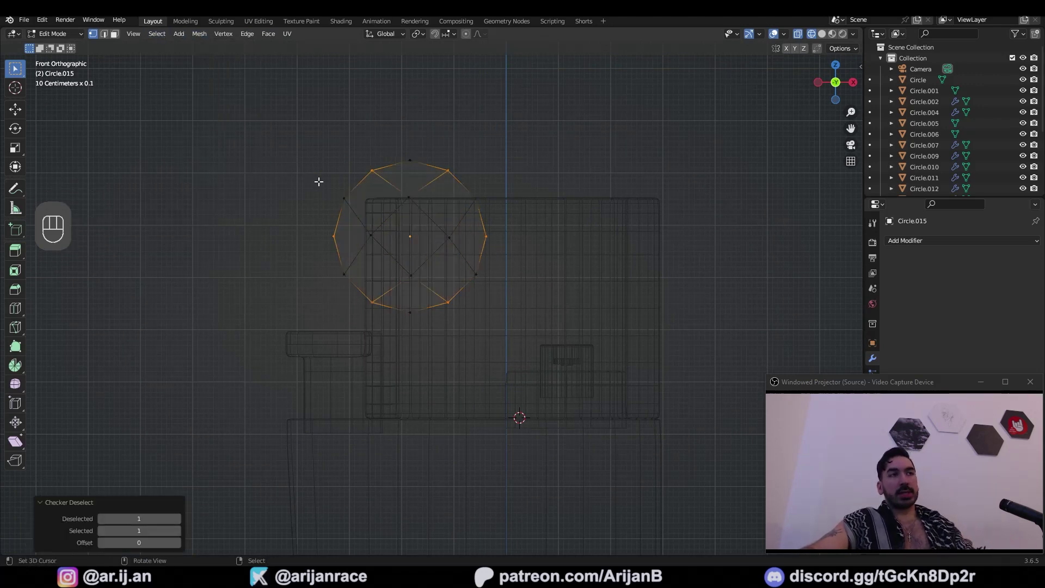
Add a level 2 subdivision surface to the disc and scale the alternating outline vertices outward by about 1.32
{"action": "key", "text": "Tab"}
{"action": "key", "text": "ctrl+1"}
{"action": "scroll", "coordinate": [516, 272], "scroll_direction": "up", "scroll_amount": 1}
{"action": "scroll", "coordinate": [459, 259], "scroll_direction": "up", "scroll_amount": 1}
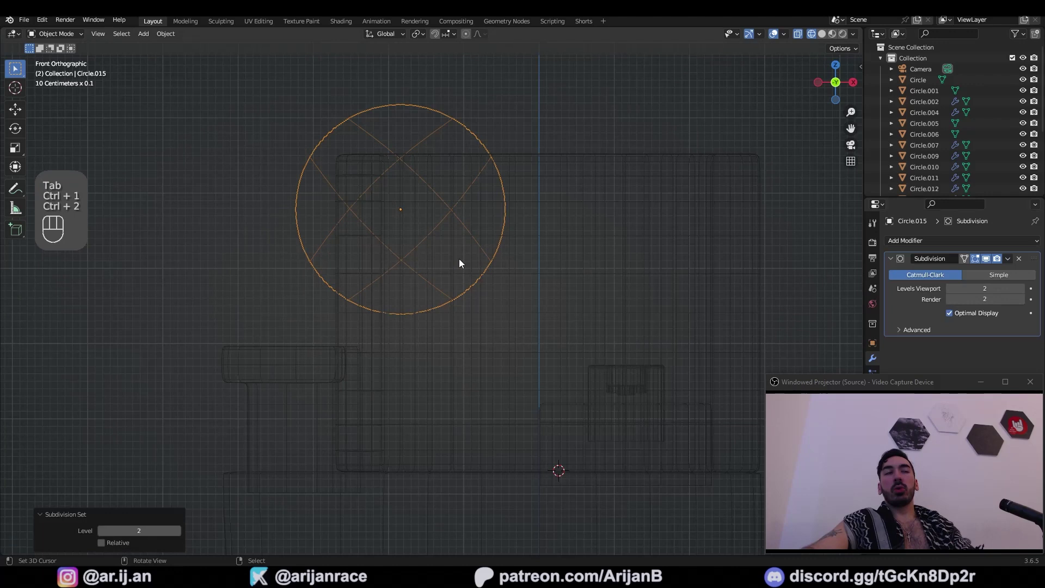
{"action": "key", "text": "Tab"}
{"action": "key", "text": "s"}
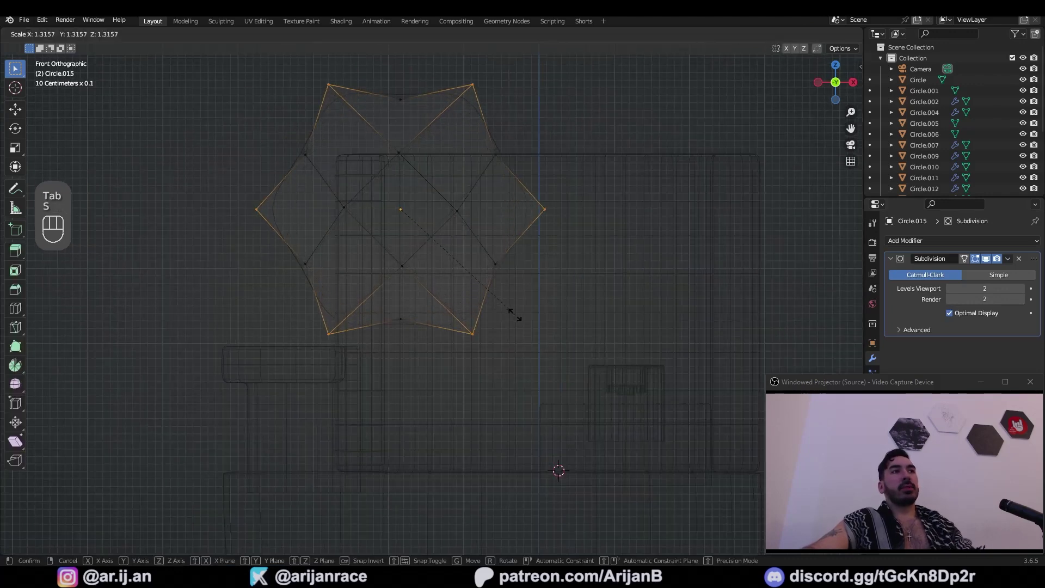
{"action": "left_click", "coordinate": [515, 315]}
{"action": "key", "text": "Tab"}
{"action": "scroll", "coordinate": [388, 192], "scroll_direction": "down", "scroll_amount": 2}
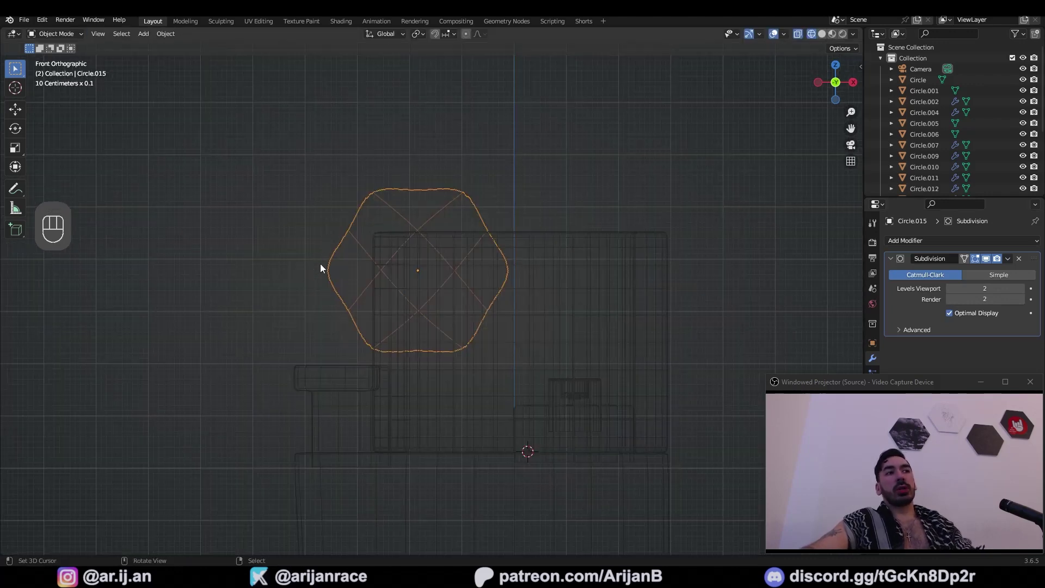
Scale the alternating outline vertices further outward in two passes, the last by about 1.03, to sharpen the wheel's points
{"action": "scroll", "coordinate": [432, 298], "scroll_direction": "up", "scroll_amount": 1}
{"action": "key", "text": "Tab"}
{"action": "key", "text": "s"}
{"action": "left_click", "coordinate": [478, 374]}
{"action": "key", "text": "Tab"}
{"action": "key", "text": "Tab"}
{"action": "key", "text": "s"}
{"action": "left_click", "coordinate": [488, 372]}
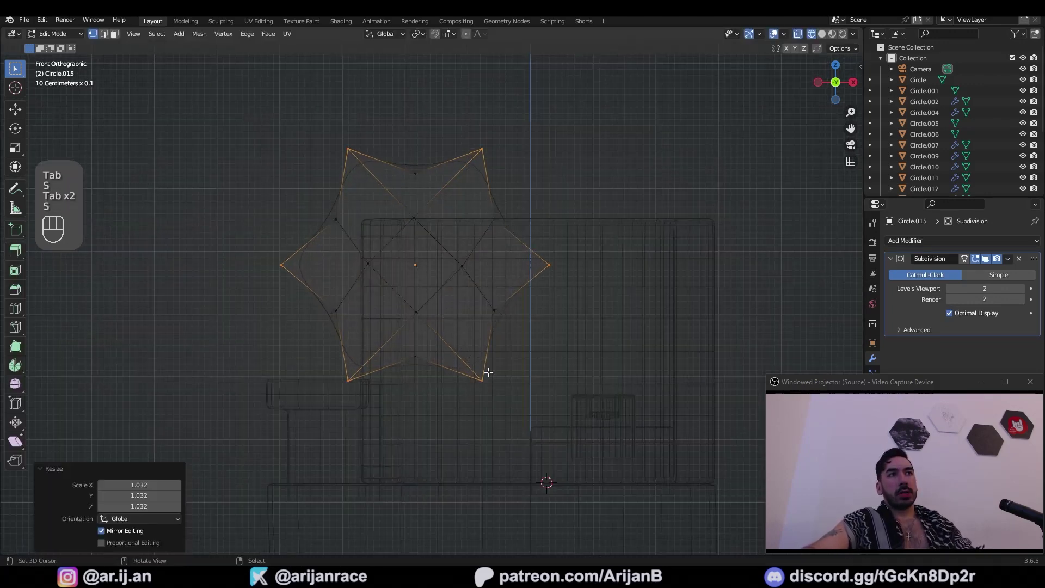
{"action": "key", "text": "Tab"}
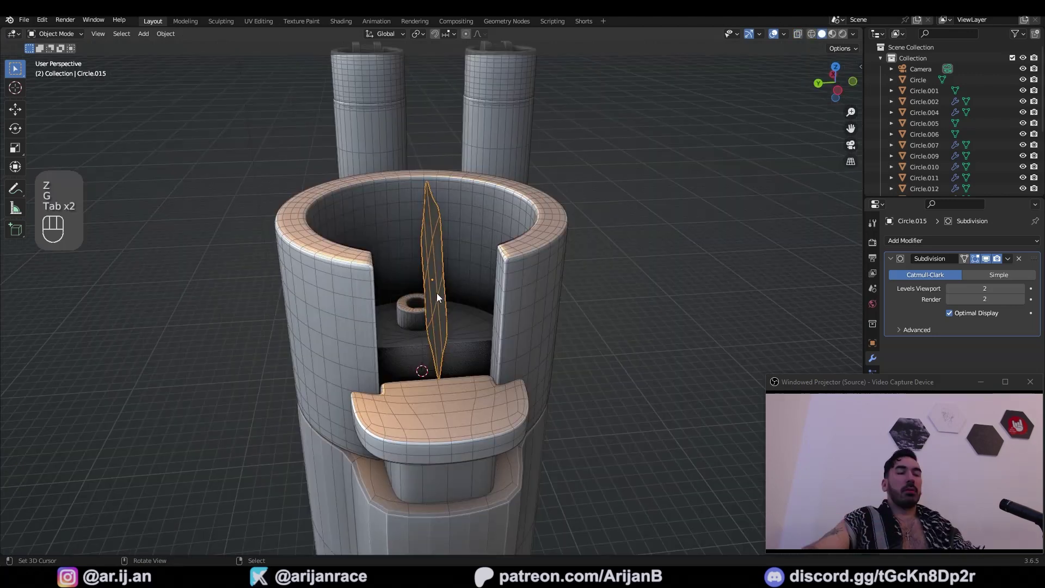
Move the entire wheel mesh along Y to one side of the collar's opening
{"action": "middle_click_drag", "start_coordinate": [436, 293], "coordinate": [460, 322]}
{"action": "key", "text": "Tab"}
{"action": "key", "text": "a"}
{"action": "key", "text": "g"}
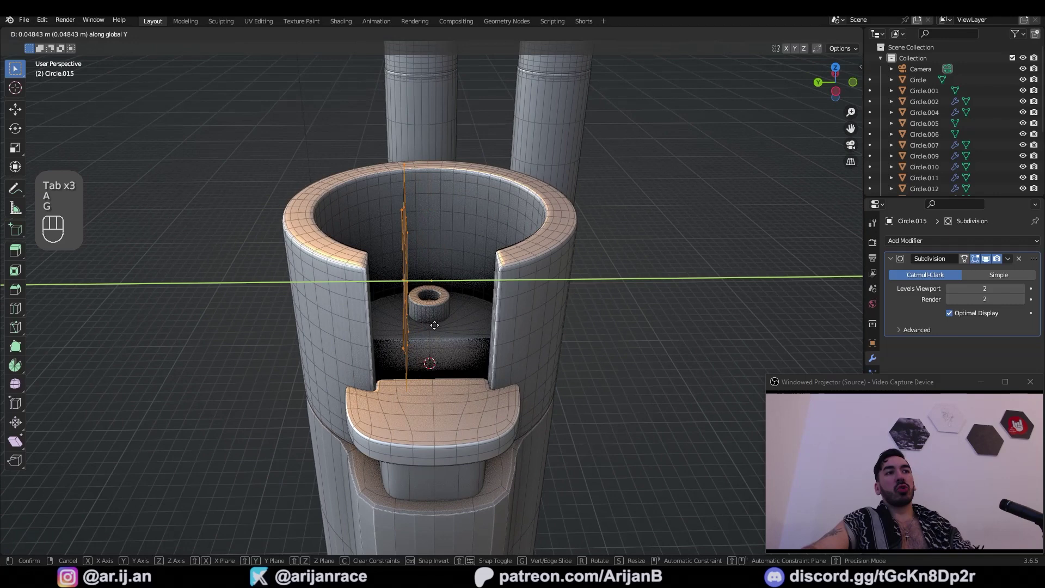
{"action": "left_click", "coordinate": [403, 324]}
{"action": "key", "text": "Tab"}
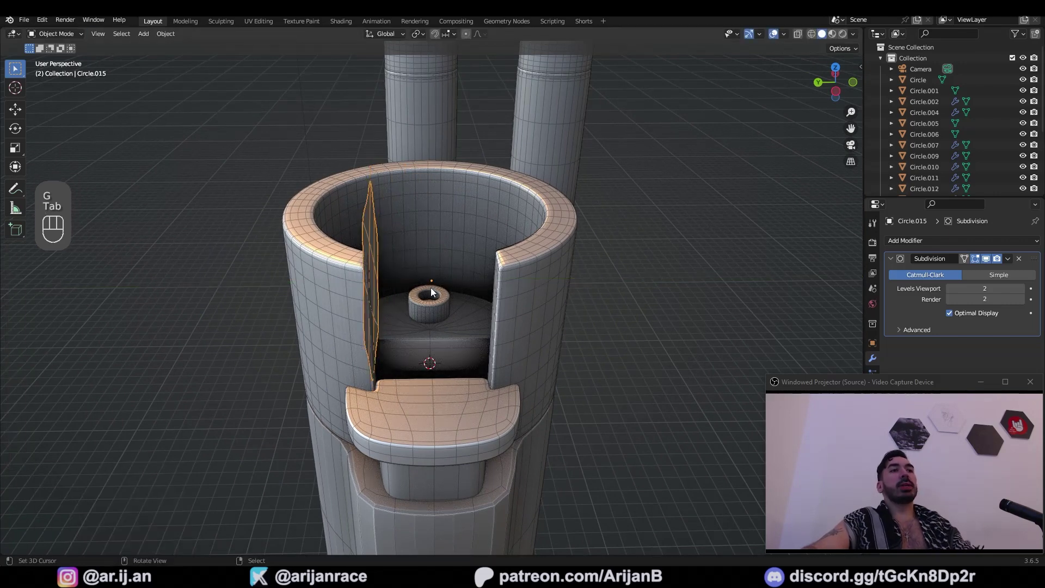
Snap the 3D cursor to the world origin and set the transform pivot point to 3D Cursor while editing the wheel mesh
{"action": "middle_click_drag", "start_coordinate": [431, 284], "coordinate": [446, 311]}
{"action": "key", "text": "shift+s"}
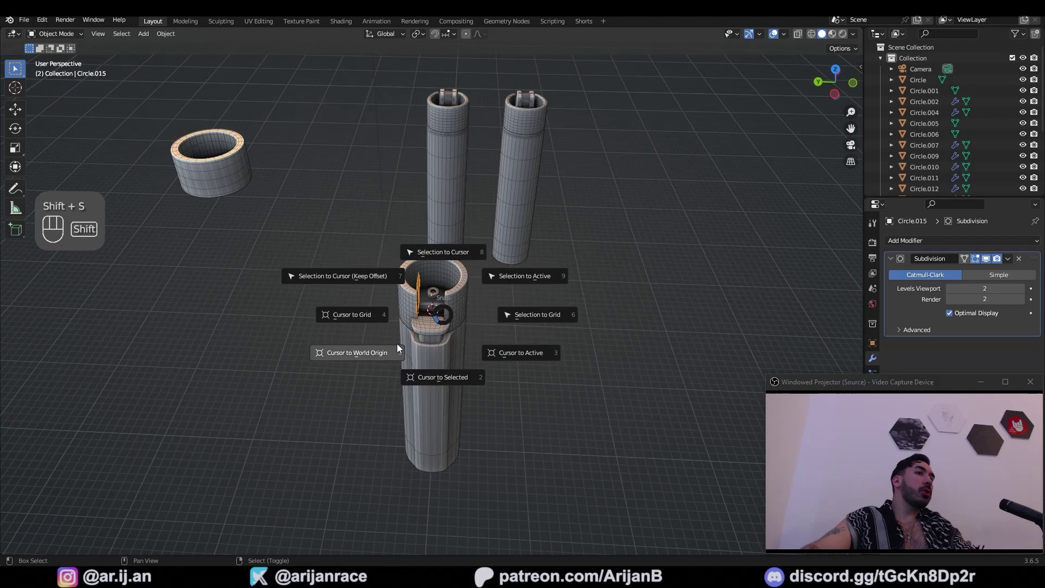
{"action": "left_click", "coordinate": [383, 354]}
{"action": "key", "text": "Tab"}
{"action": "key", "text": "z"}
{"action": "left_click", "coordinate": [417, 34]}
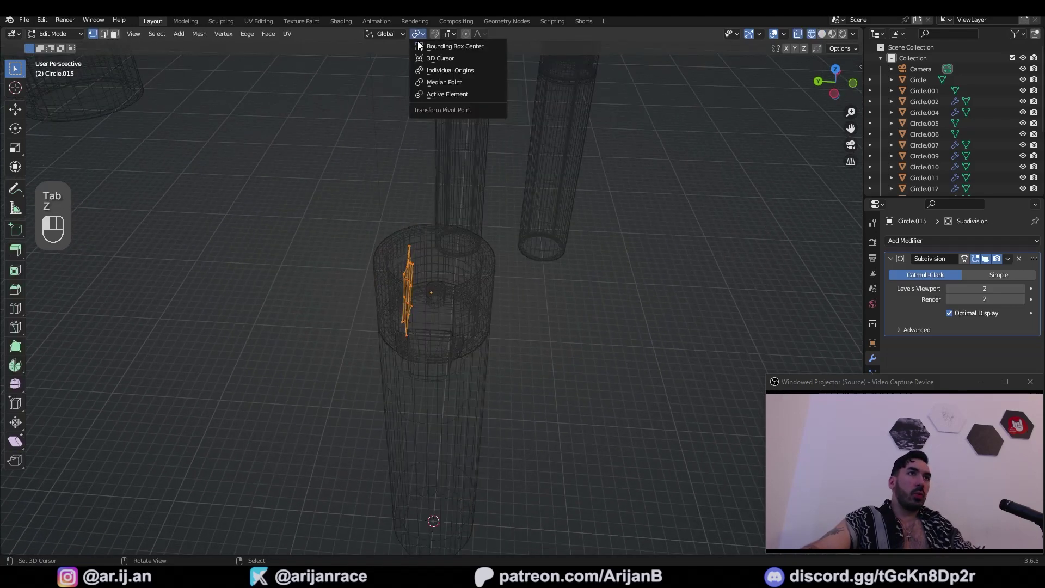
{"action": "left_click", "coordinate": [428, 59]}
Duplicate the wheel mesh in place, mirror the copy along Y with a scale of -1, and recalculate its normals
{"action": "key", "text": "shift+d"}
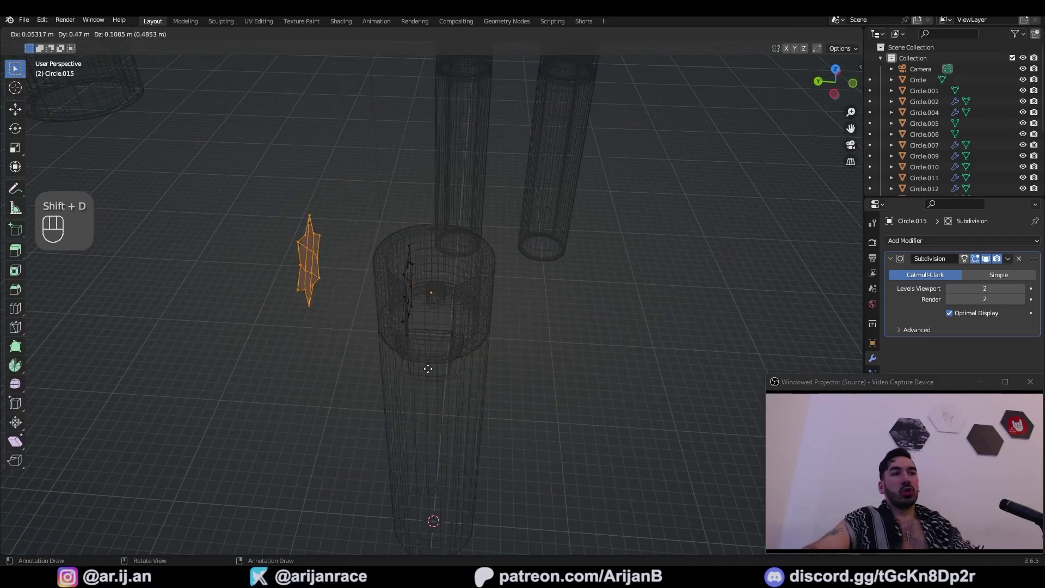
{"action": "right_click", "coordinate": [450, 309]}
{"action": "type", "text": "sx"}
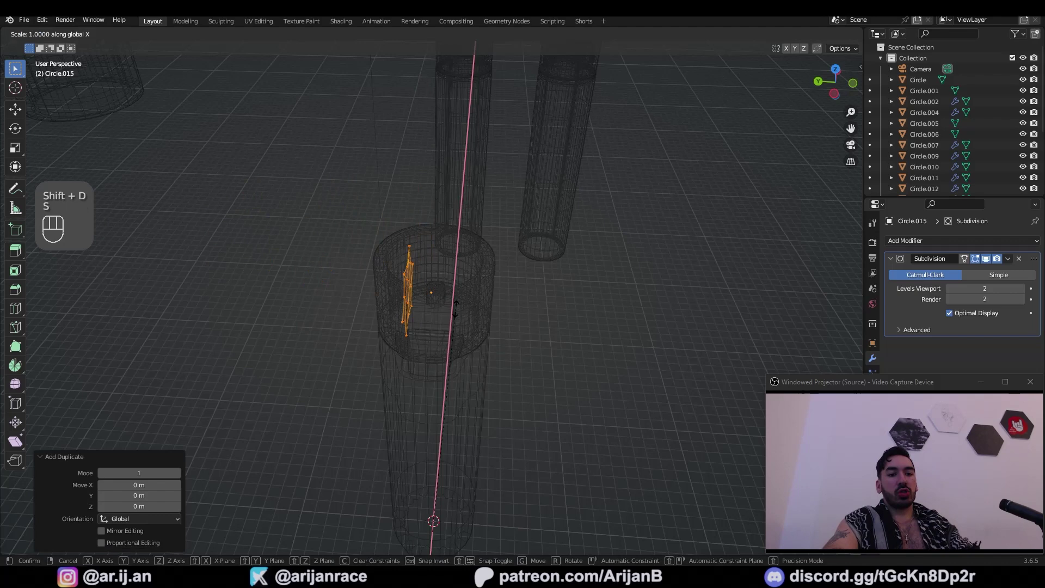
{"action": "type", "text": "y-1"}
{"action": "key", "text": "Return"}
{"action": "key", "text": "shift+n"}
{"action": "scroll", "coordinate": [454, 316], "scroll_direction": "down", "scroll_amount": 1}
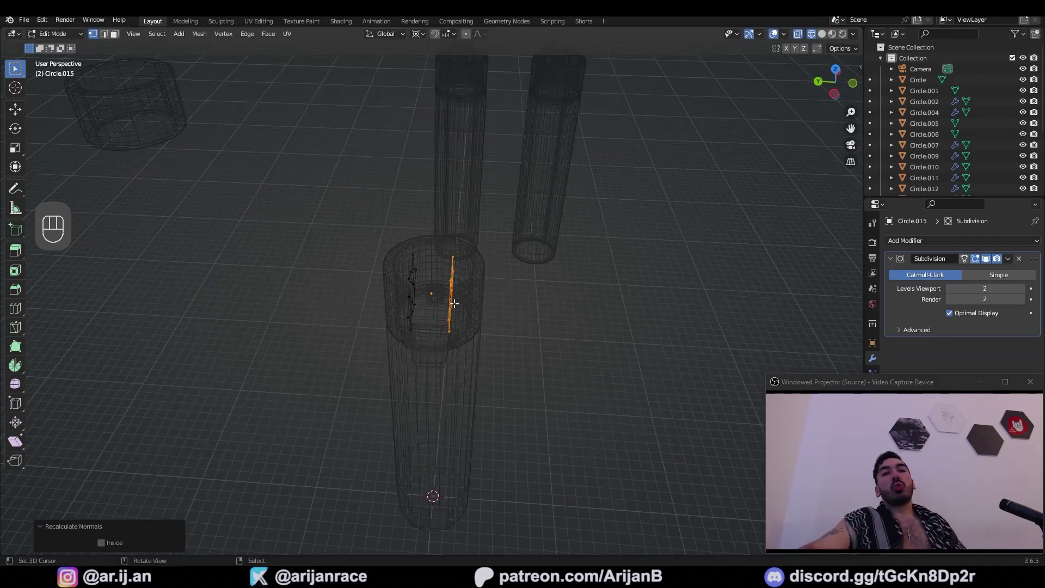
Snap the 3D cursor to the bottom edge loop of the lighter body and set the body's origin to it
{"action": "middle_click_drag", "start_coordinate": [452, 479], "coordinate": [452, 468]}
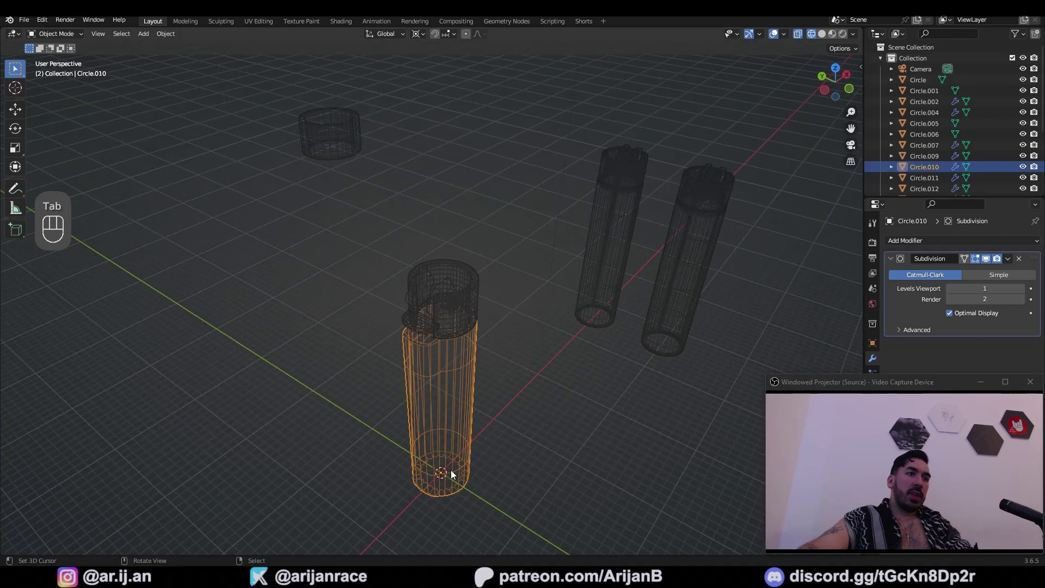
{"action": "scroll", "coordinate": [451, 469], "scroll_direction": "up", "scroll_amount": 4}
{"action": "middle_click_drag", "start_coordinate": [450, 469], "coordinate": [432, 328], "text": "shift"}
{"action": "key", "text": "Tab"}
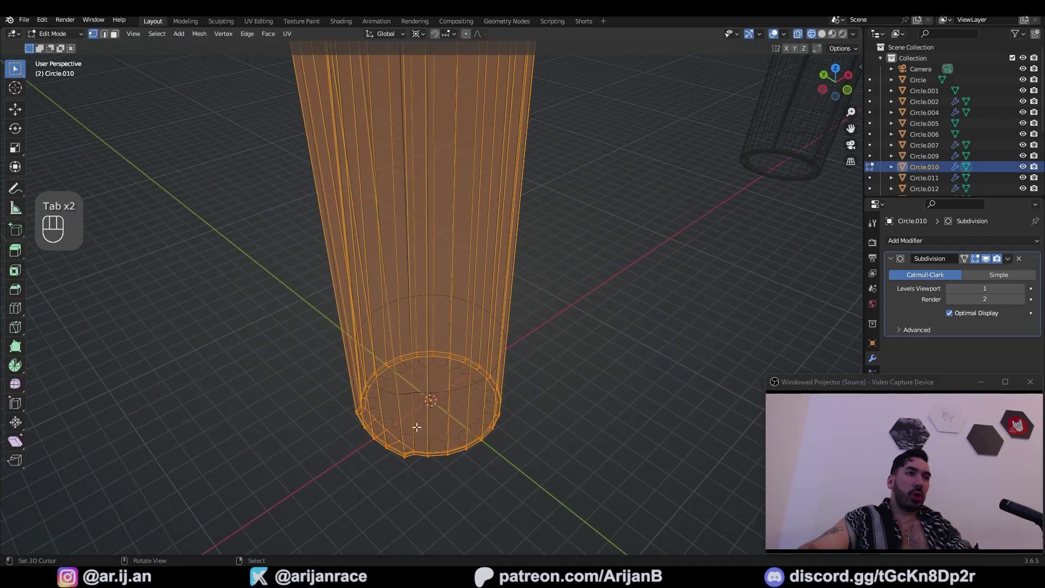
{"action": "key", "text": "1"}
{"action": "left_click", "coordinate": [463, 455], "text": "alt"}
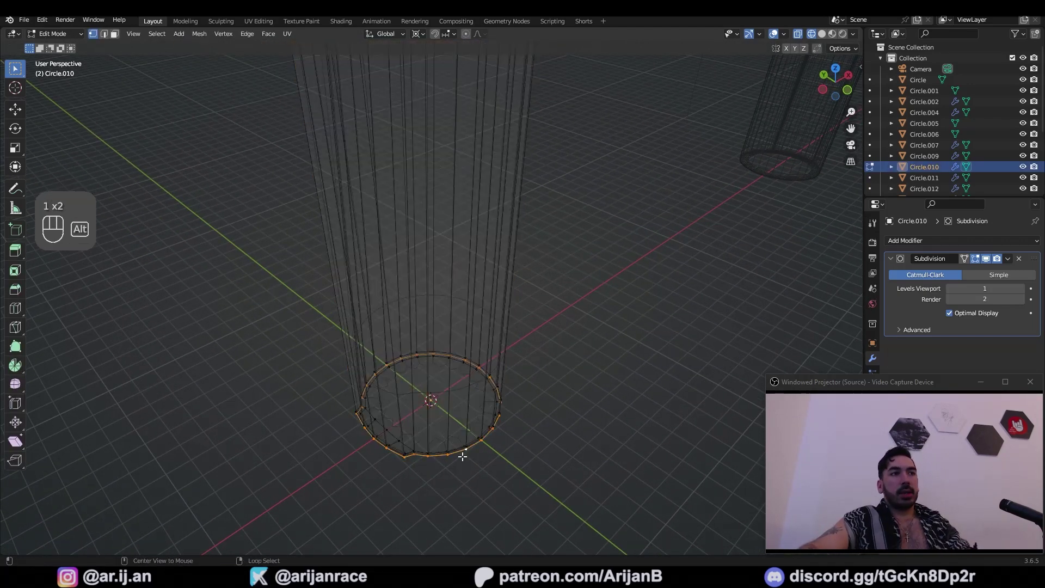
{"action": "key", "text": "shift+s"}
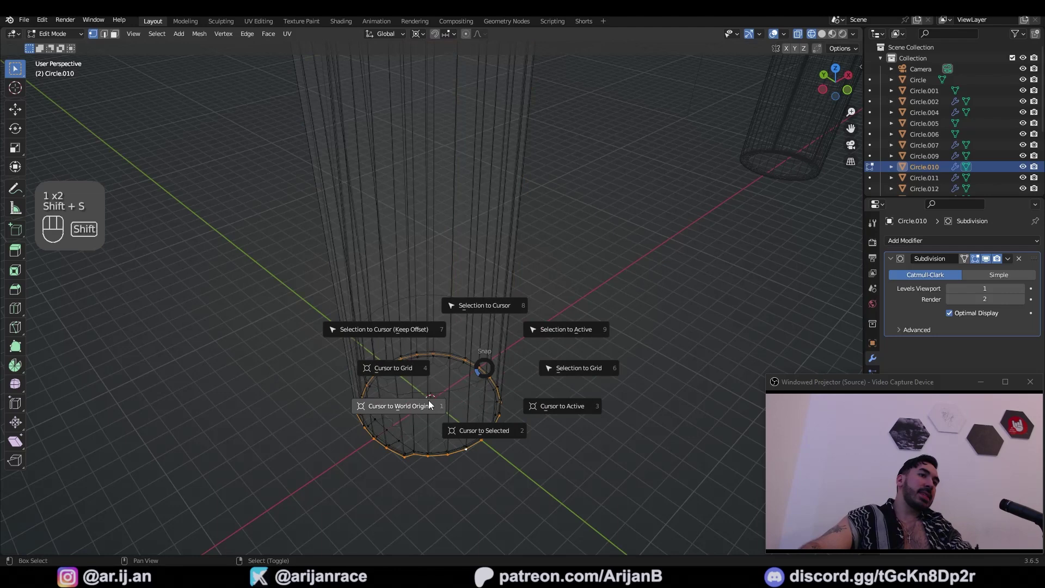
{"action": "left_click", "coordinate": [474, 431]}
{"action": "key", "text": "Tab"}
{"action": "left_click", "coordinate": [165, 34]}
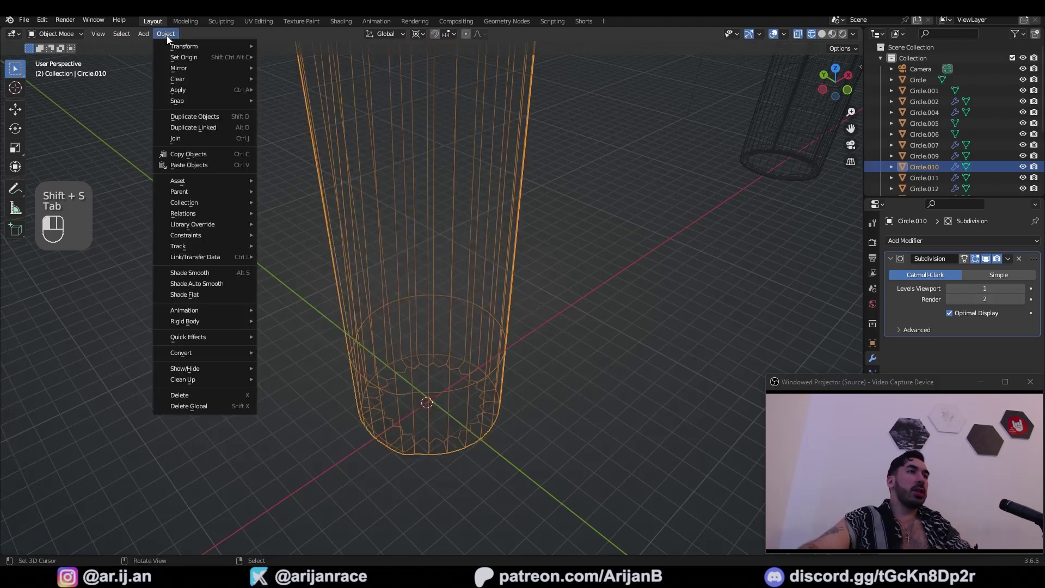
{"action": "mouse_move", "coordinate": [208, 56]}
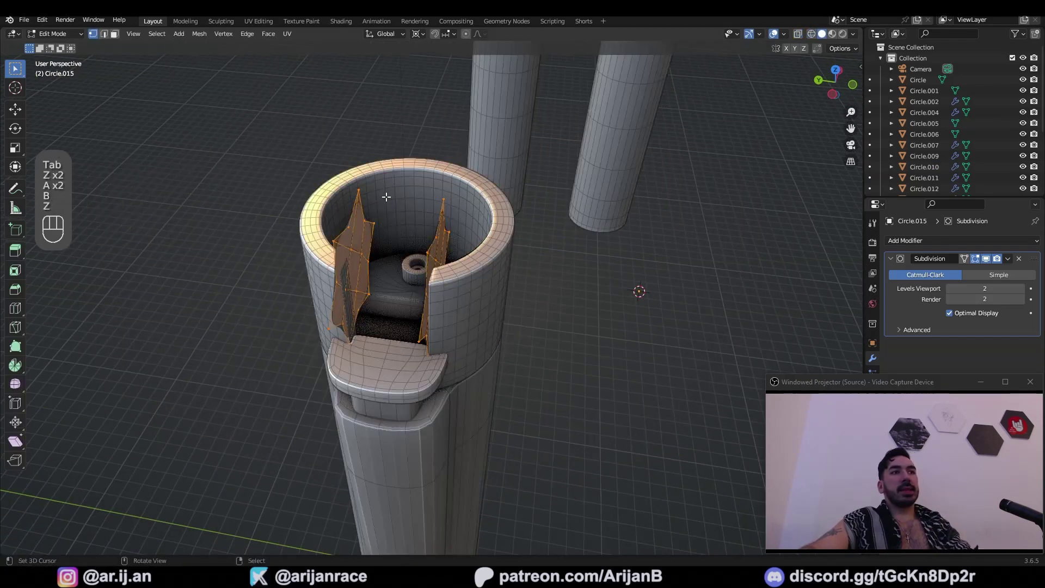
Snap the 3D cursor to the middle of both spark wheels and set the wheel object's origin to the cursor
{"action": "middle_click_drag", "start_coordinate": [468, 294], "coordinate": [455, 296]}
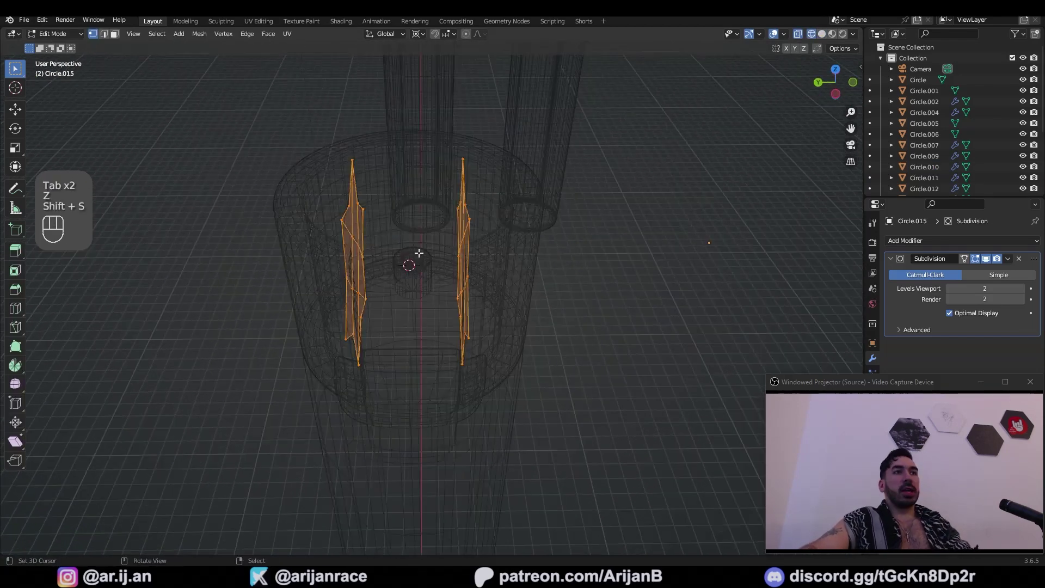
{"action": "key", "text": "shift+s"}
{"action": "left_click", "coordinate": [424, 330]}
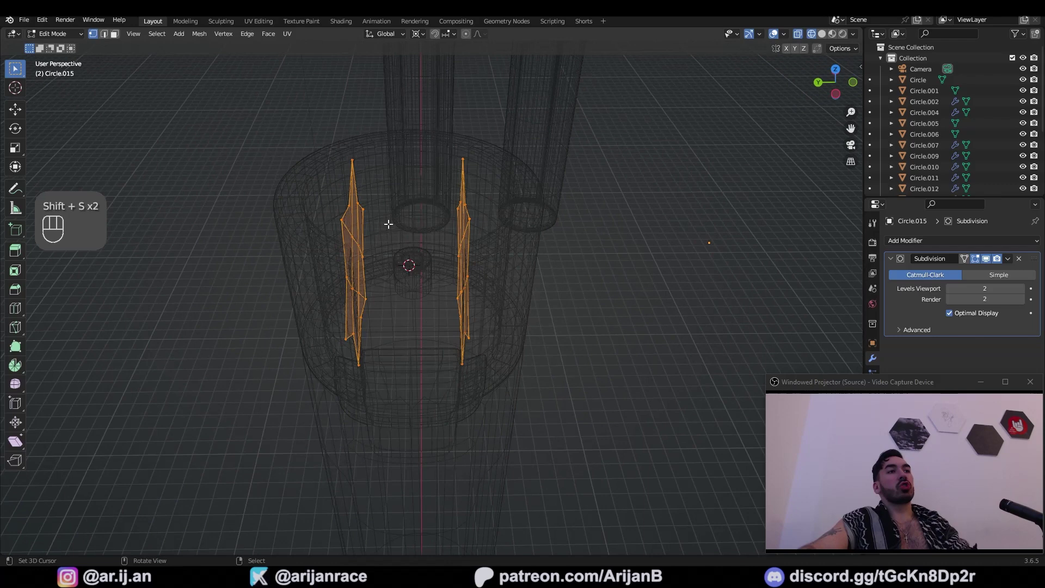
{"action": "key", "text": "Tab"}
{"action": "left_click", "coordinate": [165, 33]}
{"action": "mouse_move", "coordinate": [234, 57]}
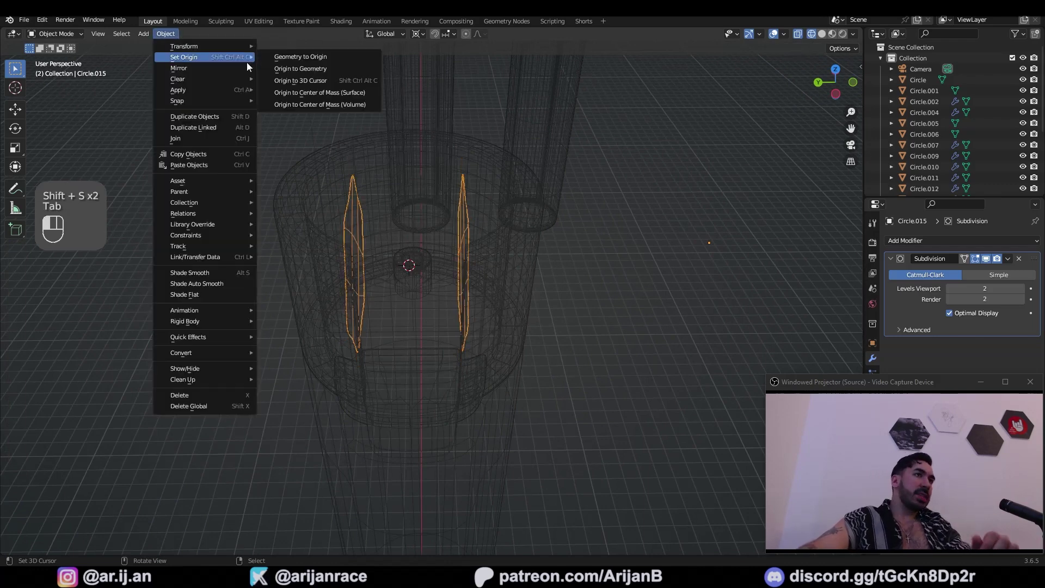
{"action": "left_click", "coordinate": [302, 81]}
Extrude all faces of both spark wheels in place and scale the extrusion along Y to give the wheels thickness
{"action": "middle_click_drag", "start_coordinate": [325, 168], "coordinate": [312, 170]}
{"action": "scroll", "coordinate": [327, 218], "scroll_direction": "down", "scroll_amount": 1}
{"action": "key", "text": "z"}
{"action": "scroll", "coordinate": [424, 228], "scroll_direction": "up", "scroll_amount": 2}
{"action": "key", "text": "Tab"}
{"action": "key", "text": "a"}
{"action": "key", "text": "z"}
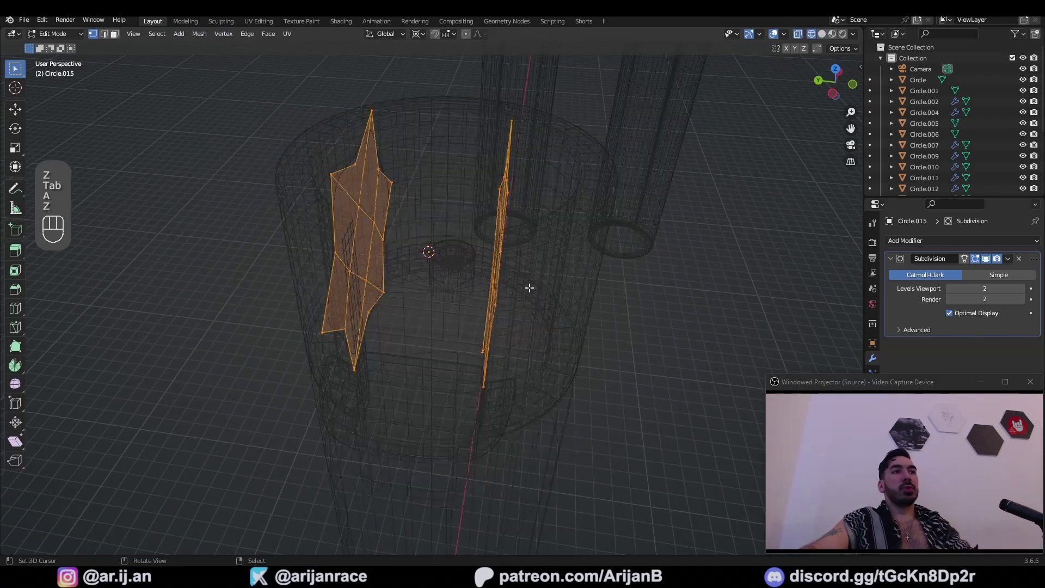
{"action": "key", "text": "e"}
{"action": "right_click", "coordinate": [550, 323]}
{"action": "key", "text": "s"}
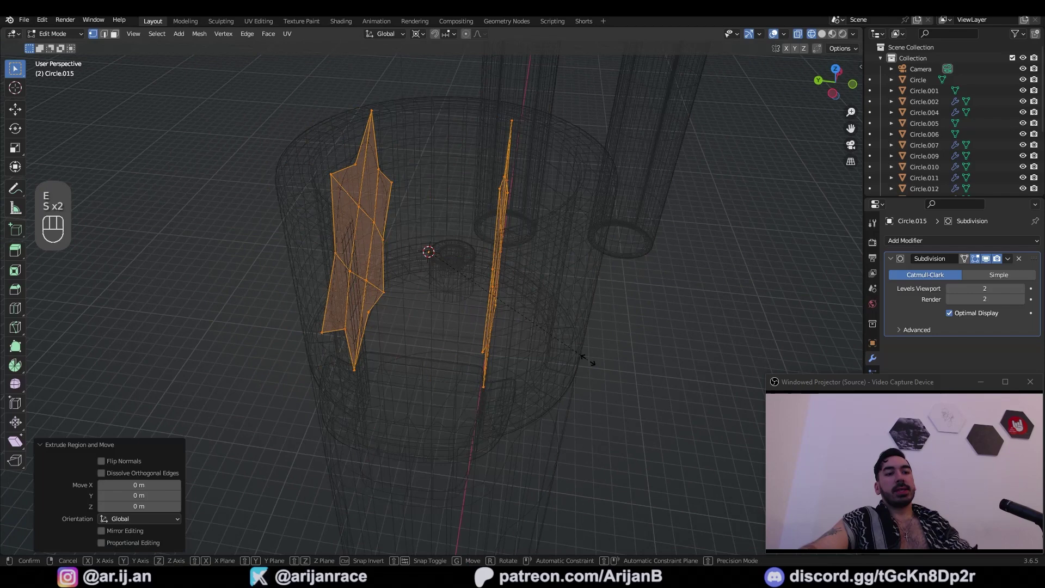
{"action": "key", "text": "y"}
{"action": "left_click", "coordinate": [515, 319]}
{"action": "key", "text": "z"}
{"action": "key", "text": "Tab"}
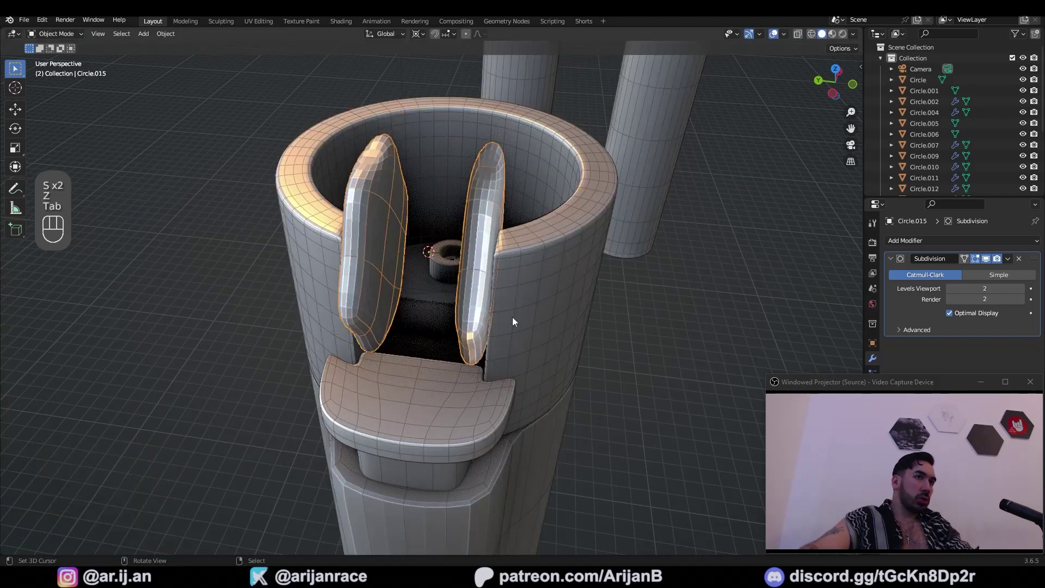
Select the wheels' outline edges by similar face angles and bevel them about 0.005 m with 2 segments and shape 1.0
{"action": "middle_click_drag", "start_coordinate": [512, 317], "coordinate": [545, 318]}
{"action": "key", "text": "Tab"}
{"action": "key", "text": "2"}
{"action": "right_click", "coordinate": [425, 163], "text": "alt"}
{"action": "key", "text": "shift+g"}
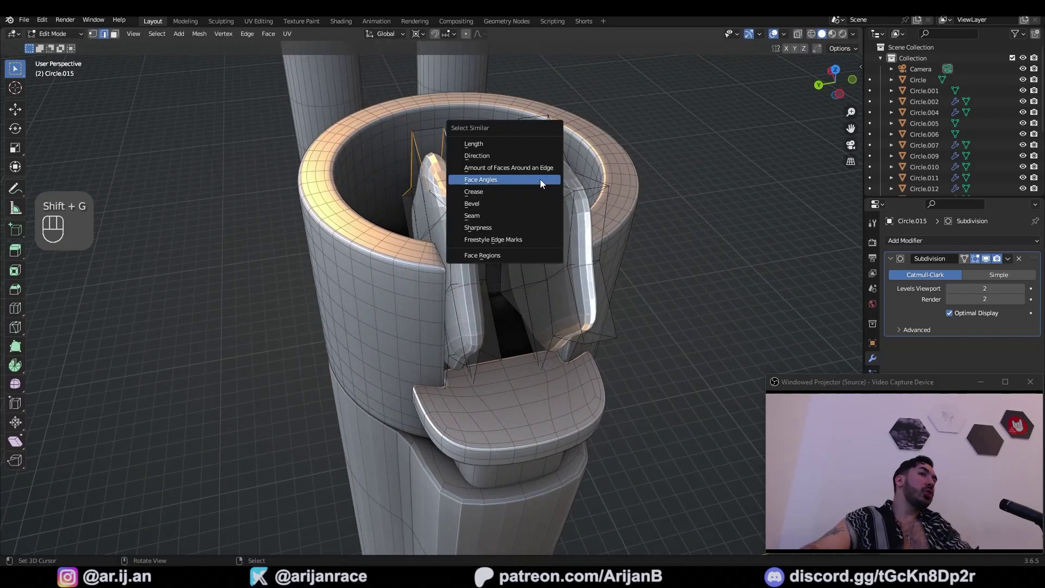
{"action": "left_click", "coordinate": [539, 179]}
{"action": "scroll", "coordinate": [540, 178], "scroll_direction": "up", "scroll_amount": 2}
{"action": "key", "text": "z"}
{"action": "key", "text": "z"}
{"action": "key", "text": "ctrl+b"}
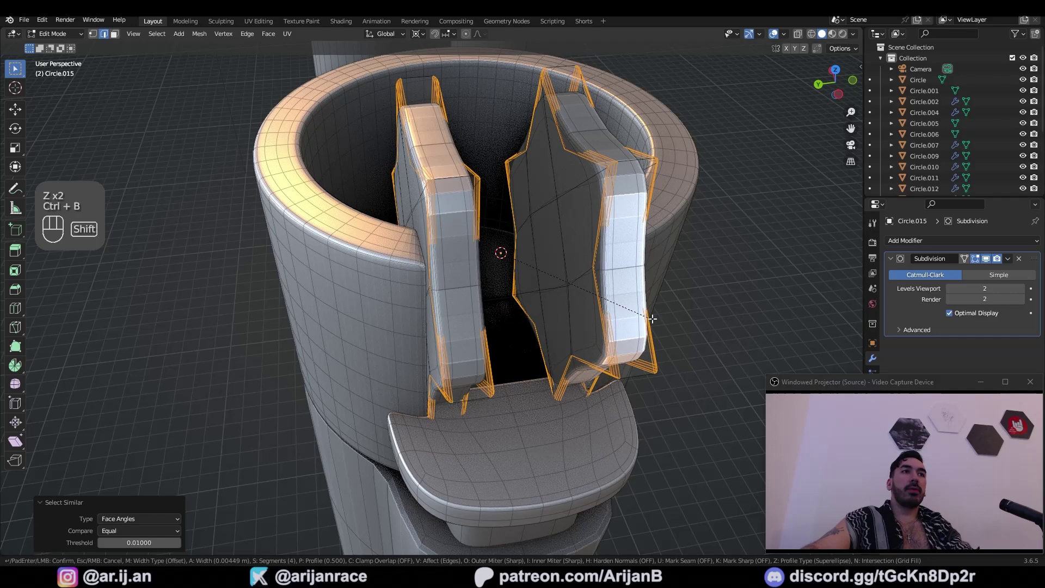
{"action": "scroll", "coordinate": [652, 318], "scroll_direction": "down", "scroll_amount": 2}
{"action": "left_click", "coordinate": [663, 318]}
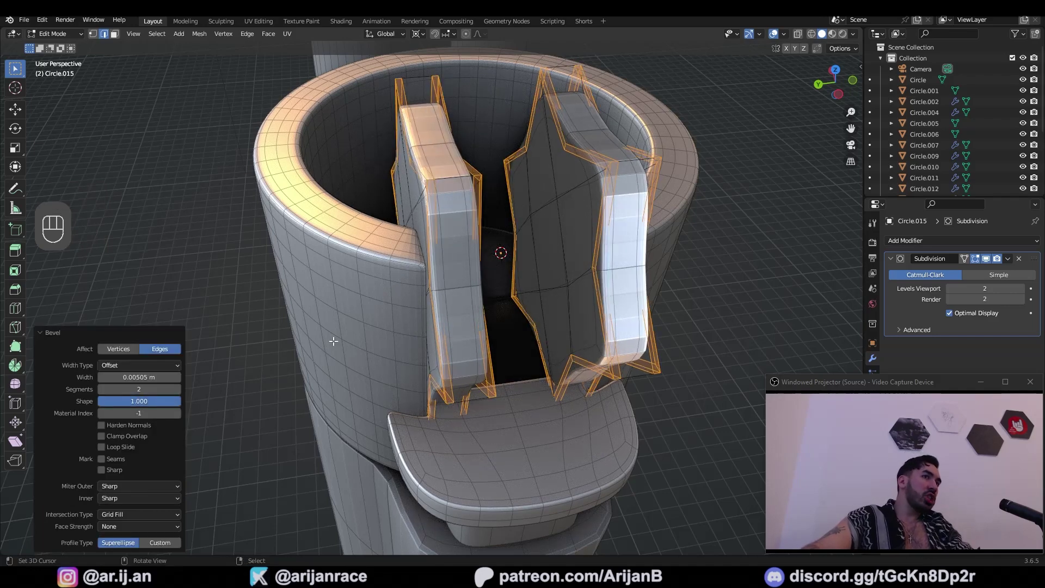
Apply smooth shading to the spark wheel object
{"action": "key", "text": "z"}
{"action": "scroll", "coordinate": [333, 340], "scroll_direction": "down", "scroll_amount": 3}
{"action": "key", "text": "Tab"}
{"action": "key", "text": "z"}
{"action": "scroll", "coordinate": [320, 269], "scroll_direction": "up", "scroll_amount": 2}
{"action": "left_click", "coordinate": [165, 33]}
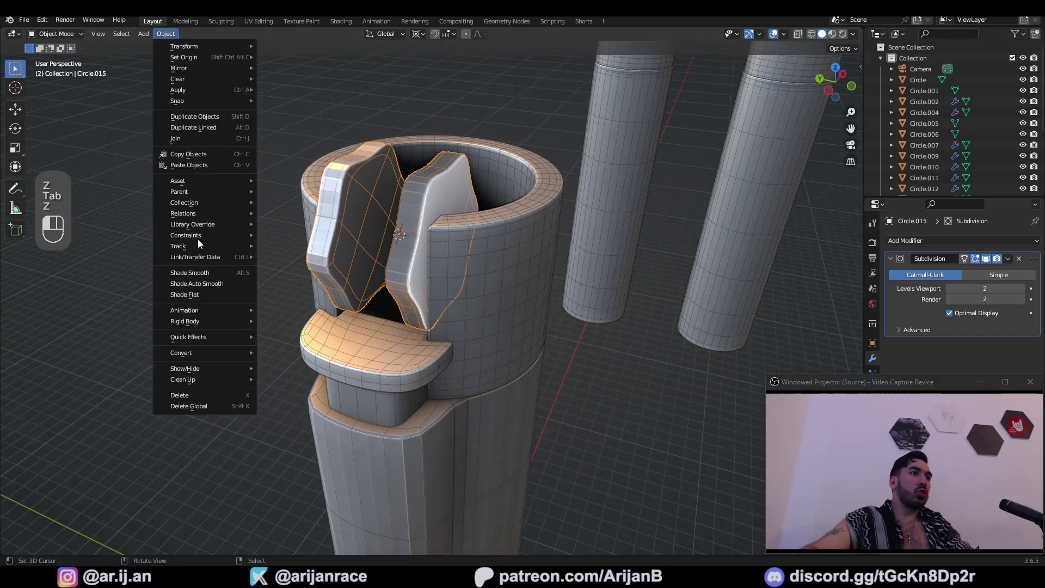
{"action": "left_click", "coordinate": [207, 273]}
{"action": "middle_click_drag", "start_coordinate": [327, 275], "coordinate": [438, 270]}
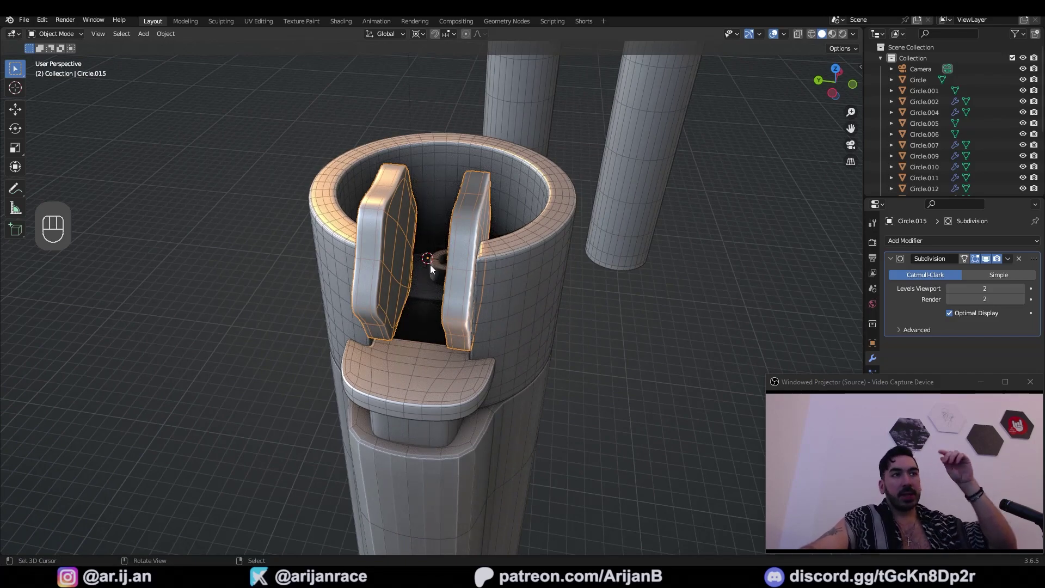
Select the metal collar and raise it along Z clear of the spark wheels
{"action": "left_click", "coordinate": [428, 261]}
{"action": "mouse_move", "coordinate": [427, 261]}
{"action": "middle_mouse_down"}
{"action": "mouse_move", "coordinate": [455, 260]}
{"action": "mouse_move", "coordinate": [426, 260]}
{"action": "mouse_move", "coordinate": [426, 277]}
{"action": "middle_mouse_up"}
{"action": "key", "text": "z"}
{"action": "key", "text": "z"}
Select the end faces on both sides of the collar's opening and delete their vertices to widen the gap
{"action": "key", "text": "Tab"}
{"action": "key", "text": "z"}
{"action": "right_click", "coordinate": [356, 242]}
{"action": "scroll", "coordinate": [361, 261], "scroll_direction": "up", "scroll_amount": 5}
{"action": "right_click", "coordinate": [381, 363], "text": "ctrl+shift"}
{"action": "scroll", "coordinate": [429, 305], "scroll_direction": "down", "scroll_amount": 5}
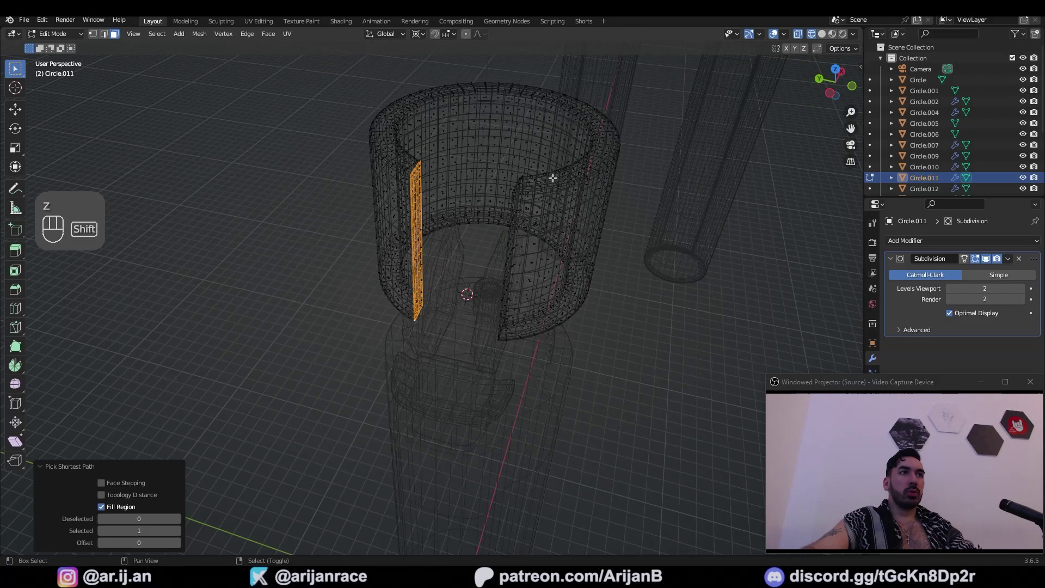
{"action": "scroll", "coordinate": [543, 209], "scroll_direction": "up", "scroll_amount": 4}
{"action": "key", "text": "z"}
{"action": "middle_click_drag", "start_coordinate": [542, 215], "coordinate": [718, 207]}
{"action": "right_click", "coordinate": [658, 196], "text": "shift"}
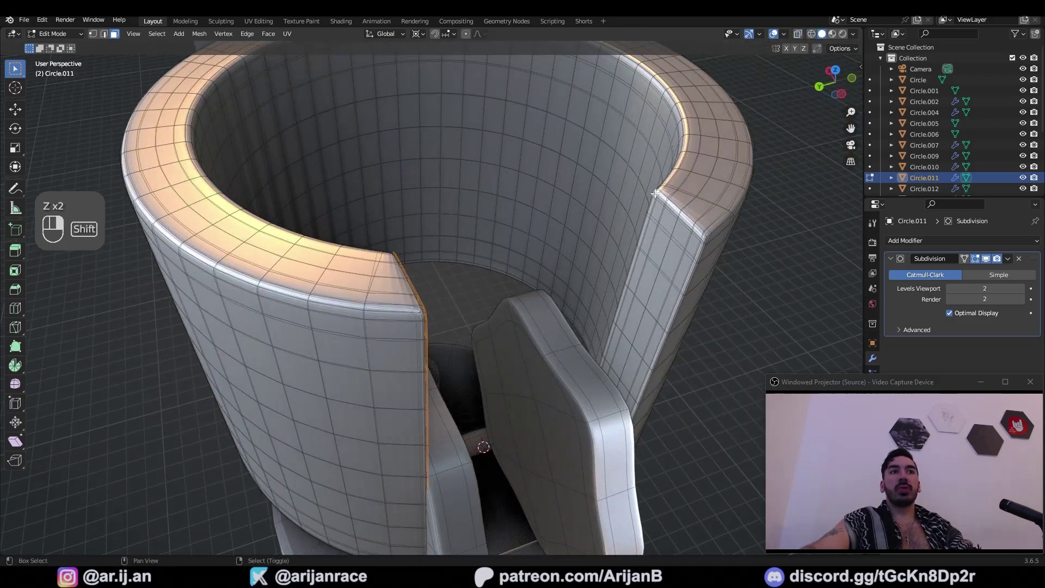
{"action": "scroll", "coordinate": [544, 303], "scroll_direction": "up", "scroll_amount": 4}
{"action": "key", "text": "z"}
{"action": "middle_click_drag", "start_coordinate": [544, 304], "coordinate": [531, 294]}
{"action": "key", "text": "z"}
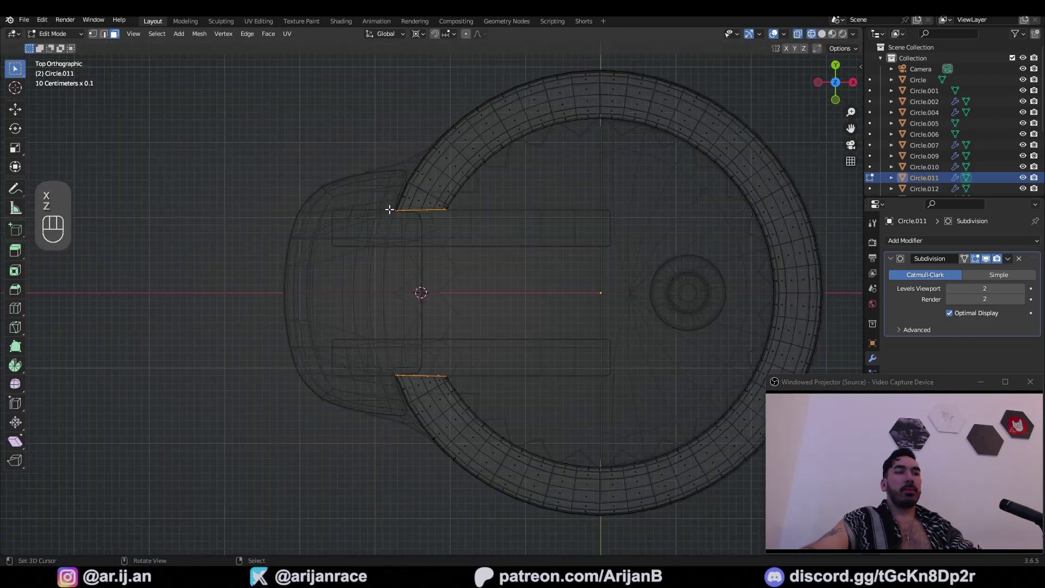
{"action": "key", "text": "x"}
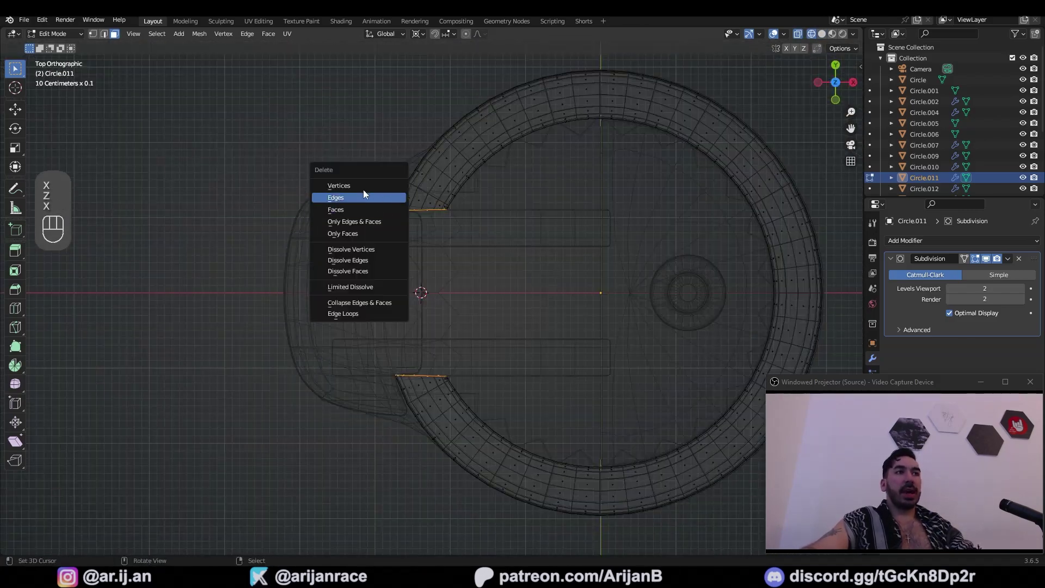
{"action": "left_click", "coordinate": [362, 185]}
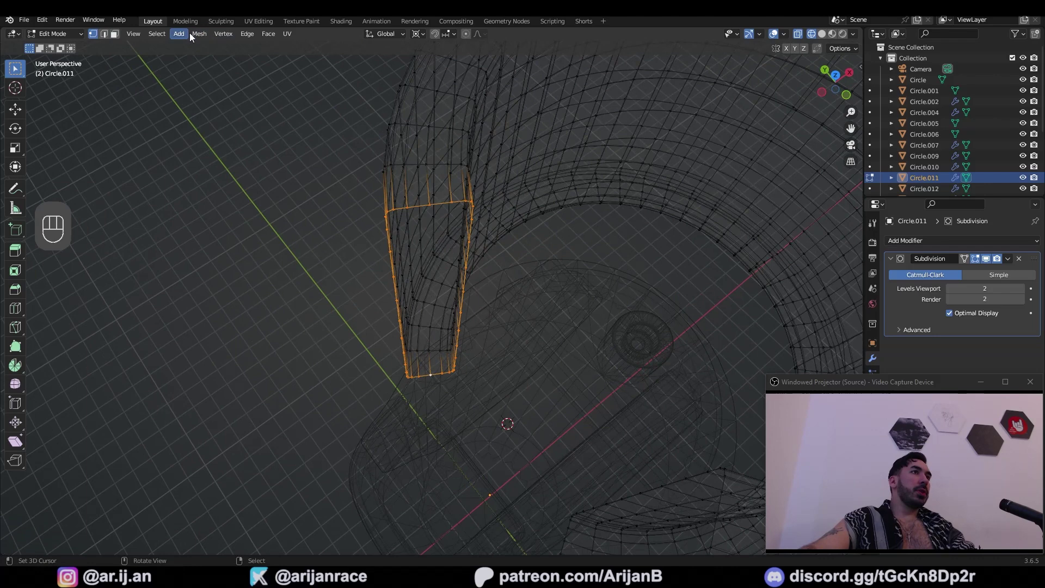
Grid-fill the open end of the collar with a span of 6, trying an offset of -4 and then -3
{"action": "left_click", "coordinate": [273, 34]}
{"action": "left_click", "coordinate": [313, 165]}
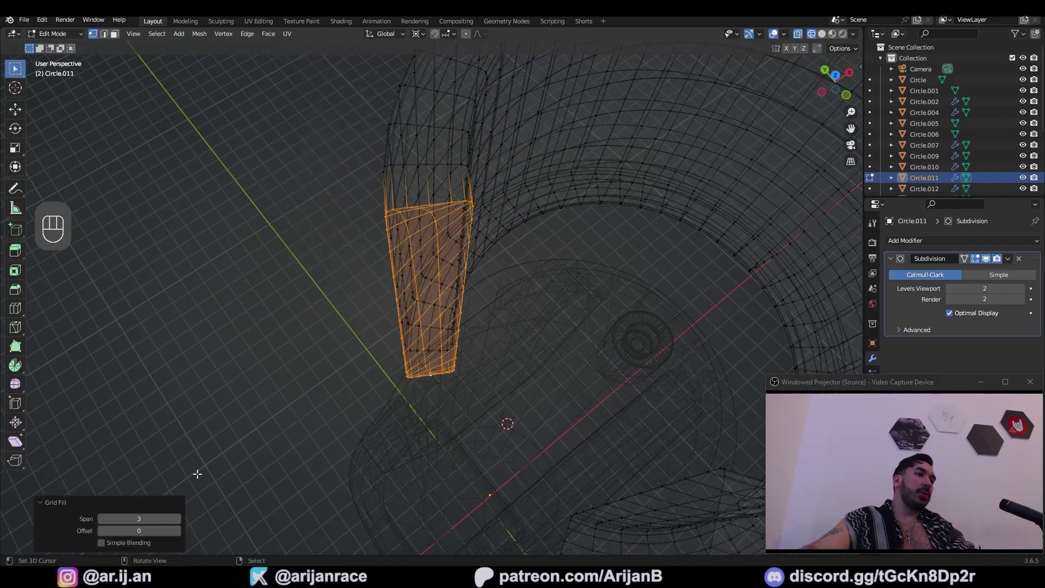
{"action": "left_click", "coordinate": [154, 528]}
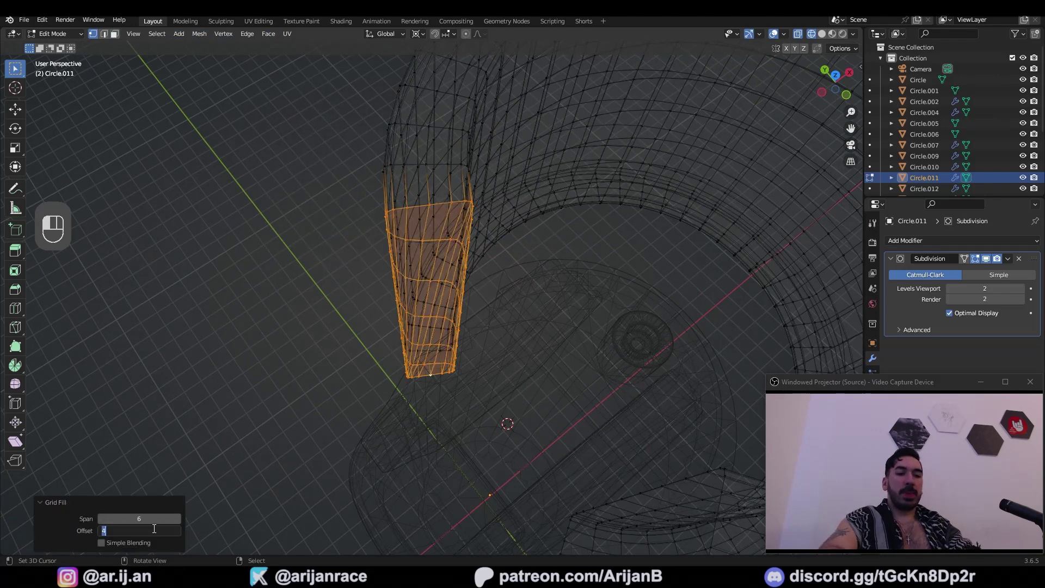
{"action": "type", "text": "-4"}
{"action": "key", "text": "Return"}
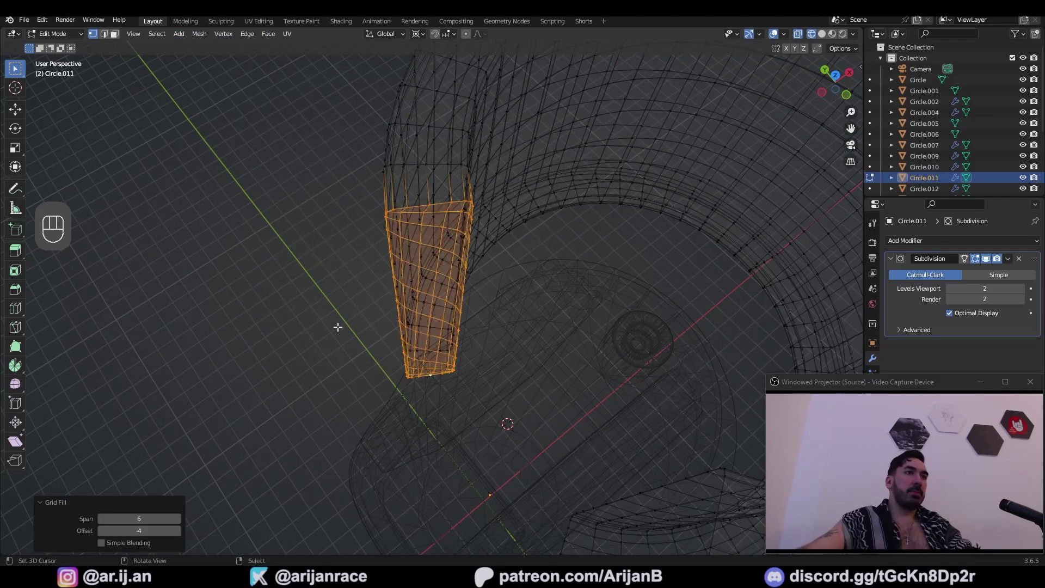
{"action": "middle_click_drag", "start_coordinate": [353, 304], "coordinate": [335, 299]}
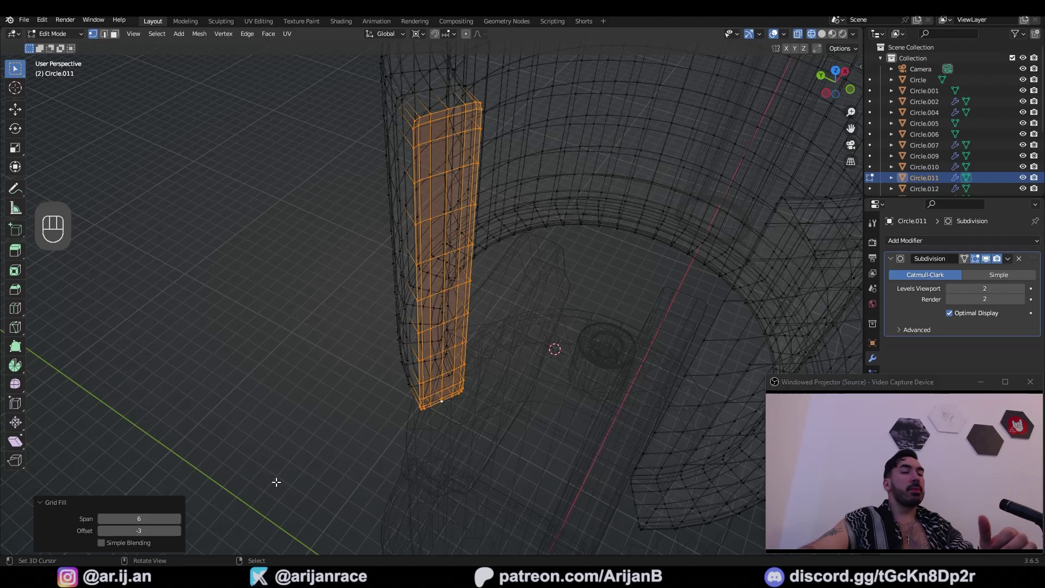
{"action": "key", "text": "ctrl+z"}
Scale the end faces of the collar's opening along Y and then along X in top view
{"action": "key", "text": "KP_7"}
{"action": "key", "text": "s"}
{"action": "key", "text": "y"}
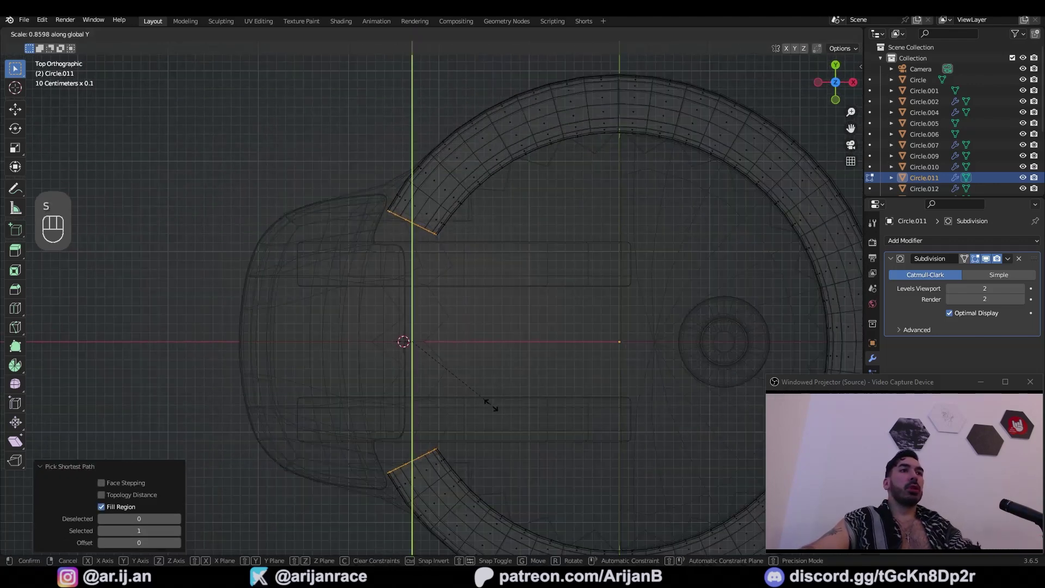
{"action": "left_click", "coordinate": [407, 347]}
{"action": "key", "text": "s"}
{"action": "key", "text": "x"}
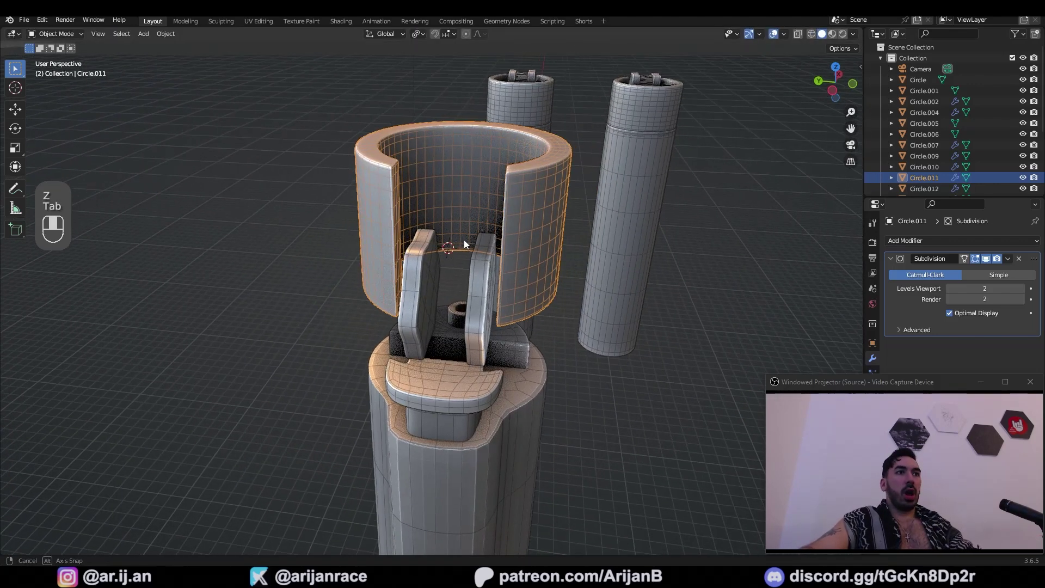
Lower the collar along Z back onto the lighter body
{"action": "mouse_move", "coordinate": [463, 239]}
{"action": "middle_mouse_down"}
{"action": "mouse_move", "coordinate": [492, 236]}
{"action": "mouse_move", "coordinate": [463, 260]}
{"action": "middle_mouse_up"}
{"action": "scroll", "coordinate": [492, 237], "scroll_direction": "down", "scroll_amount": 2}
{"action": "key", "text": "g"}
{"action": "key", "text": "z"}
{"action": "left_click", "coordinate": [502, 268]}
Scale the mesh of both spark wheels along Y to fit the widened collar opening
{"action": "key", "text": "s"}
{"action": "key", "text": "x"}
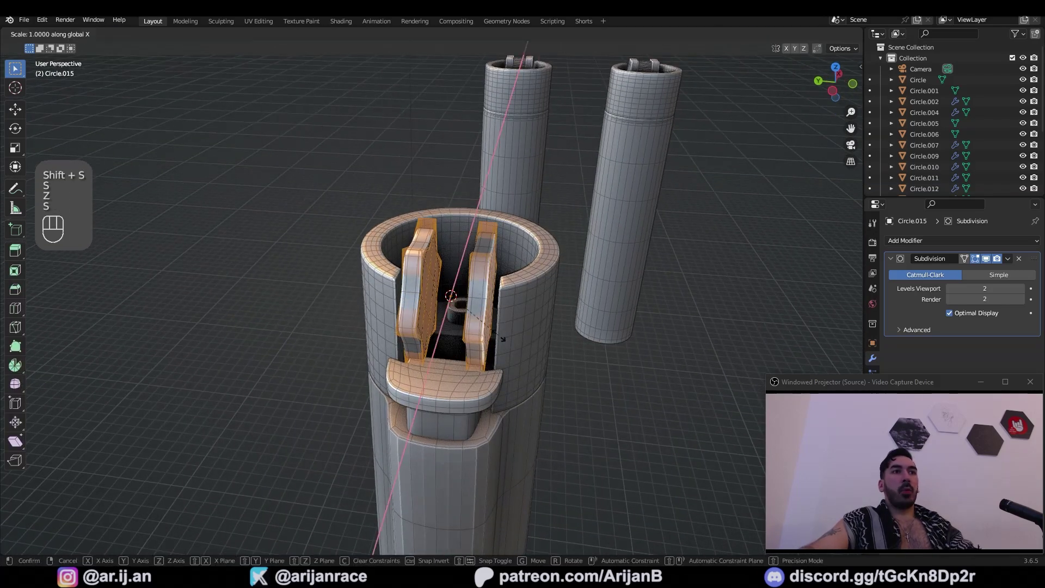
{"action": "key", "text": "y"}
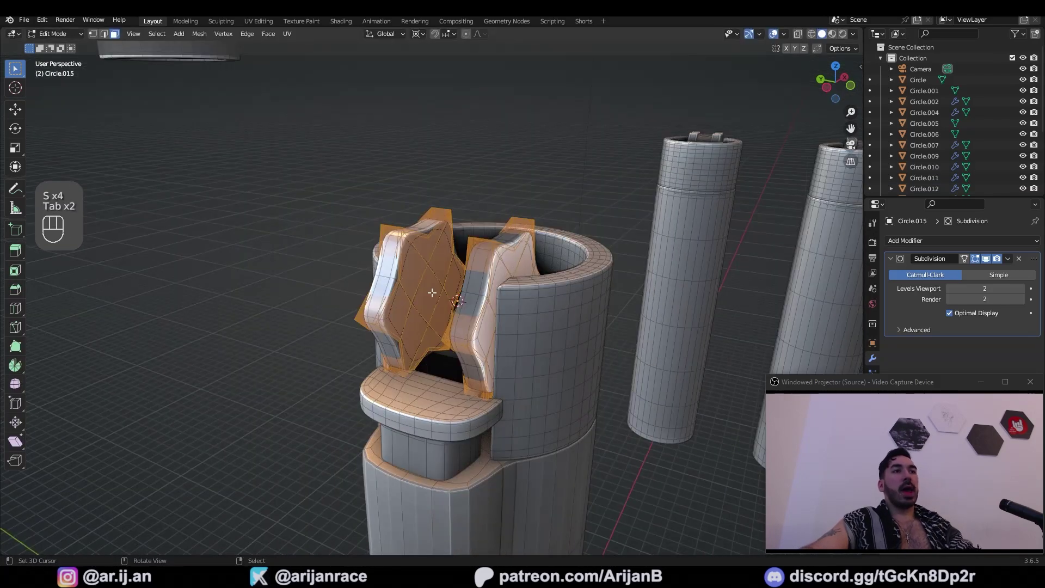
Select the central inner faces of both spark wheels and snap the 3D cursor to the point midway between them
{"action": "key", "text": "3"}
{"action": "right_click", "coordinate": [431, 294]}
{"action": "middle_click_drag", "start_coordinate": [431, 294], "coordinate": [516, 299]}
{"action": "right_click", "coordinate": [479, 281], "text": "shift"}
{"action": "key", "text": "shift+s"}
{"action": "middle_click_drag", "start_coordinate": [479, 283], "coordinate": [389, 291]}
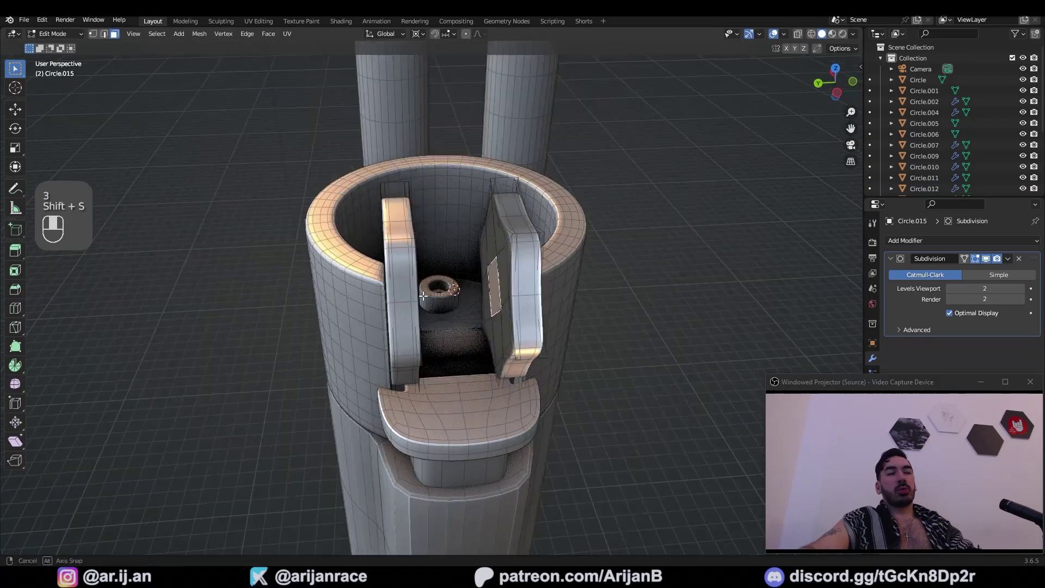
Add a cylinder of 0.1 m radius and 0.2 m depth between the spark wheels and set its vertex count
{"action": "key", "text": "z"}
{"action": "key", "text": "z"}
{"action": "key", "text": "z"}
{"action": "key", "text": "Tab"}
{"action": "scroll", "coordinate": [389, 291], "scroll_direction": "up", "scroll_amount": 2}
{"action": "key", "text": "shift+a"}
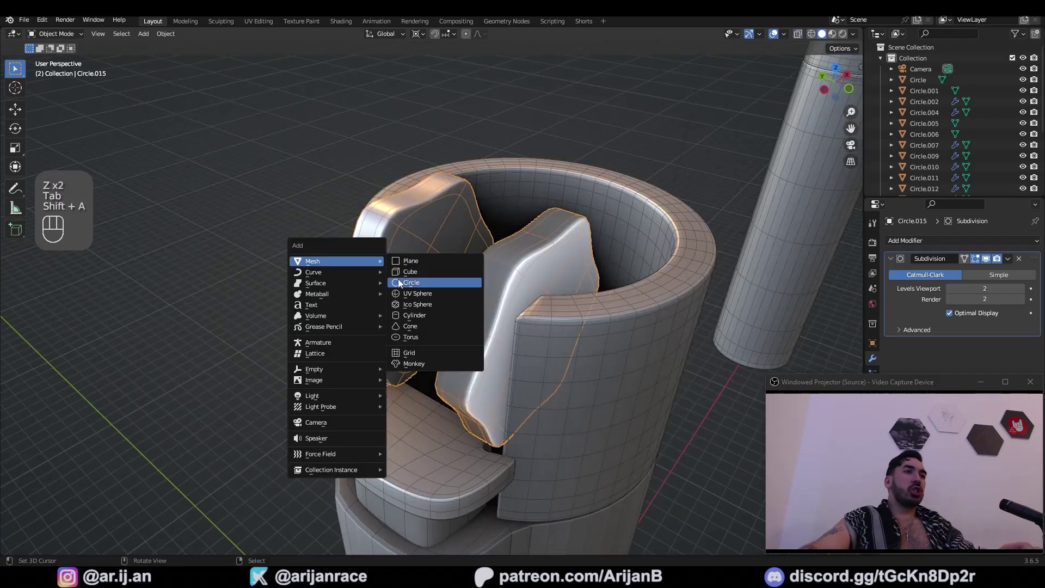
{"action": "left_click", "coordinate": [413, 314]}
{"action": "left_click", "coordinate": [150, 415]}
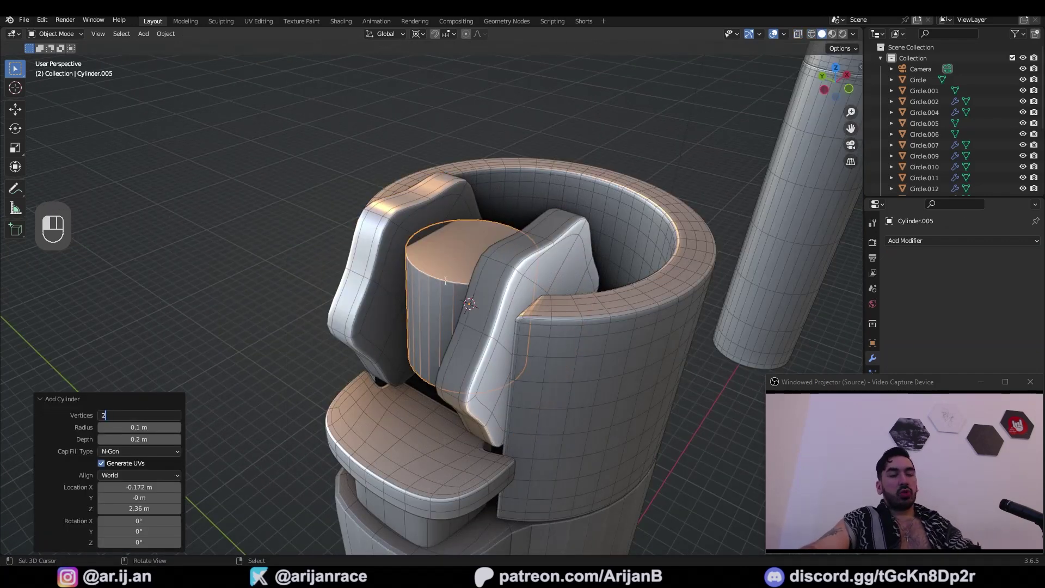
{"action": "left_click", "coordinate": [224, 336]}
Rotate the whole cylinder mesh 90 degrees about X so its axis runs between the two spark wheels
{"action": "middle_click_drag", "start_coordinate": [349, 301], "coordinate": [372, 301]}
{"action": "scroll", "coordinate": [413, 304], "scroll_direction": "down", "scroll_amount": 1}
{"action": "key", "text": "Tab"}
{"action": "type", "text": "ary"}
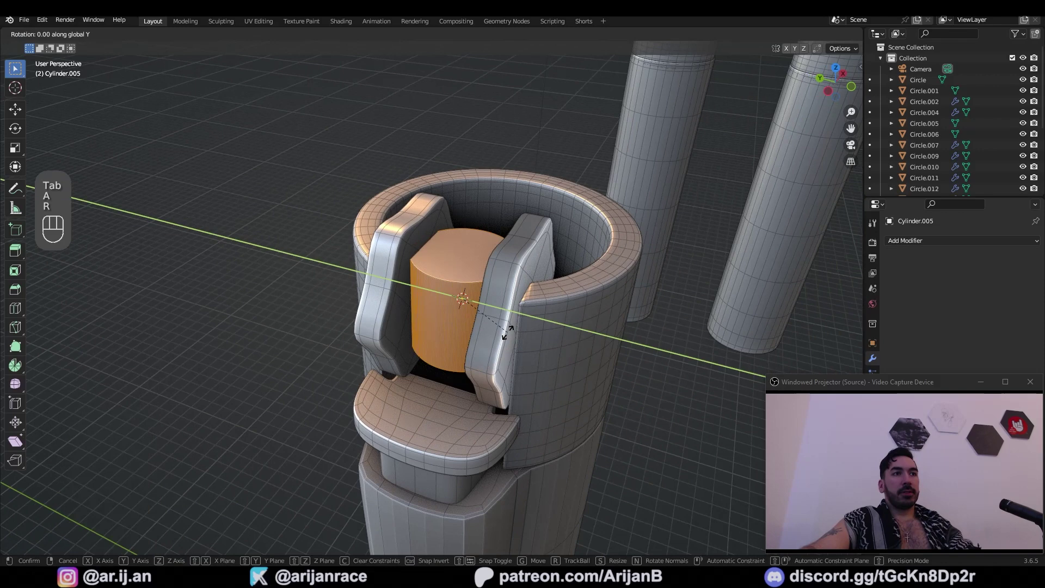
{"action": "type", "text": "x90"}
{"action": "key", "text": "Return"}
Select the two end cap faces of the cylinder in wireframe and delete them
{"action": "key", "text": "a"}
{"action": "key", "text": "a"}
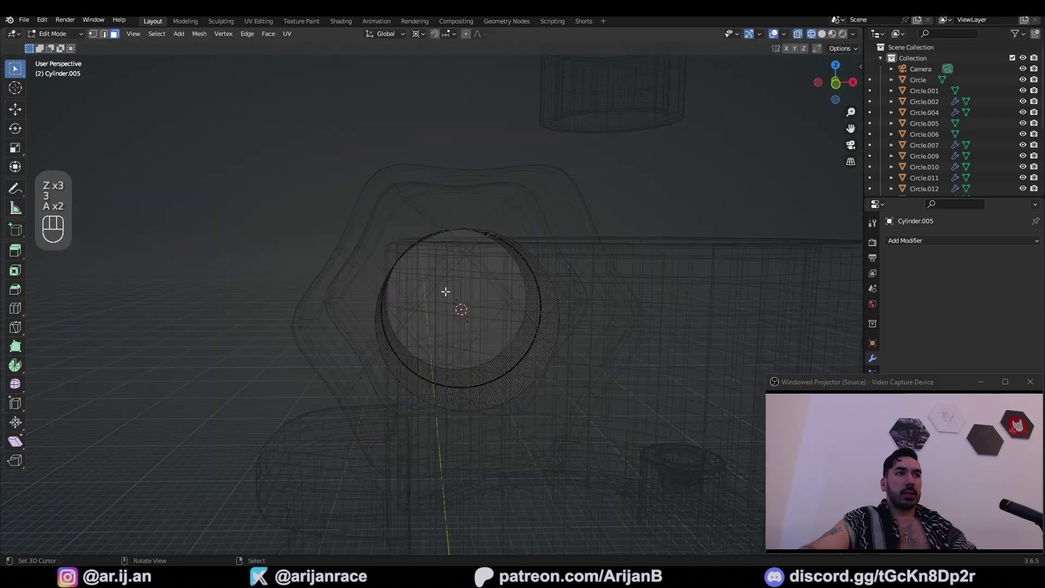
{"action": "key", "text": "b"}
{"action": "left_click_drag", "start_coordinate": [445, 291], "coordinate": [488, 333]}
{"action": "key", "text": "x"}
{"action": "left_click", "coordinate": [501, 352]}
{"action": "key", "text": "z"}
Select the cylinder's ring of side faces and apply Checker Deselect to keep every other strip
{"action": "middle_click_drag", "start_coordinate": [502, 353], "coordinate": [593, 394]}
{"action": "key", "text": "3"}
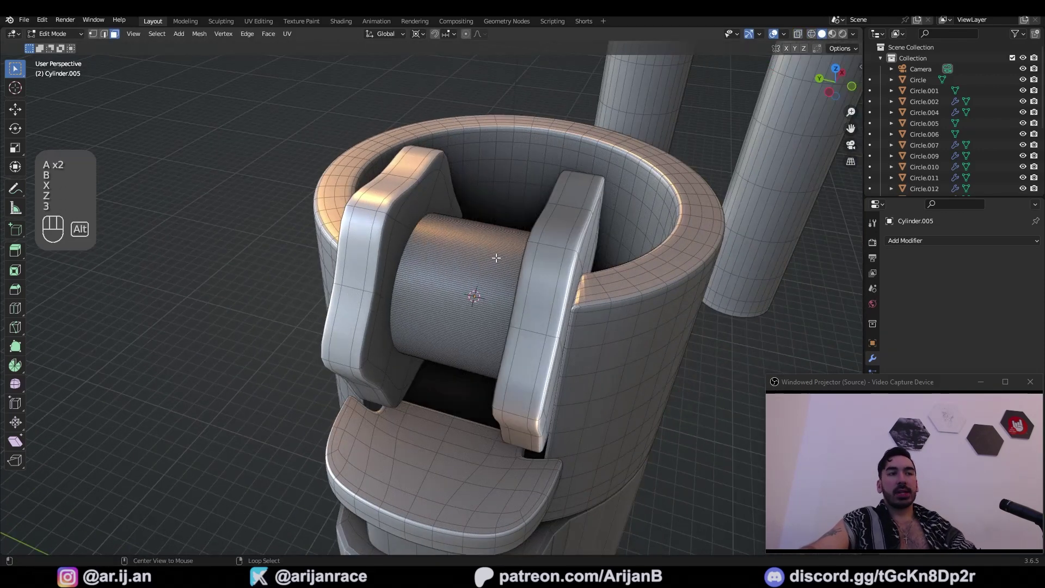
{"action": "right_click", "coordinate": [494, 256], "text": "alt"}
{"action": "left_click", "coordinate": [157, 35]}
{"action": "left_click", "coordinate": [203, 134]}
Set the pivot to Individual Origins and extrude the selected strips outward along their normals by about 0.0015 m
{"action": "scroll", "coordinate": [480, 364], "scroll_direction": "up", "scroll_amount": 3}
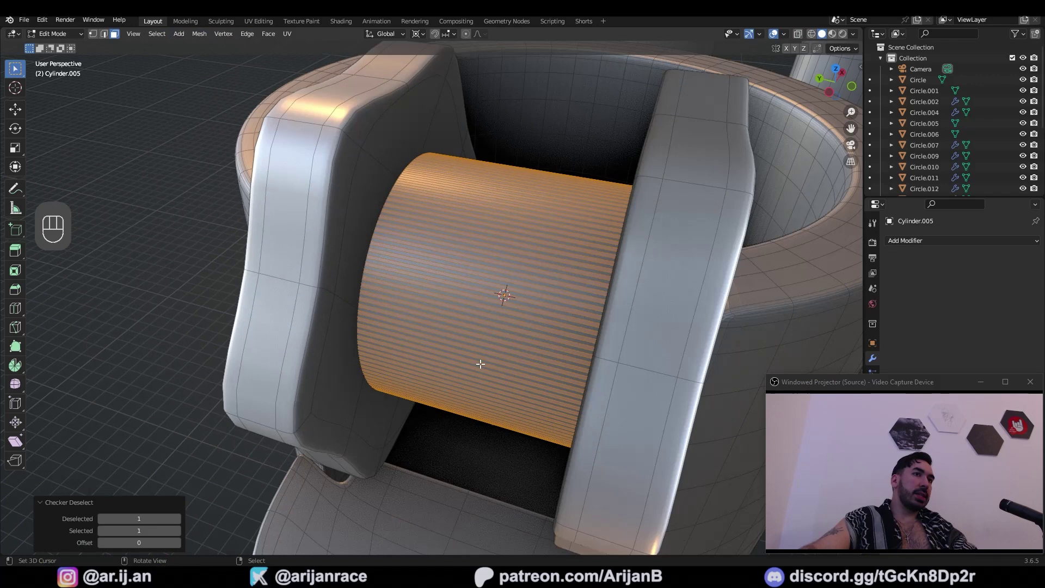
{"action": "middle_click_drag", "start_coordinate": [481, 364], "coordinate": [467, 362]}
{"action": "scroll", "coordinate": [467, 362], "scroll_direction": "up", "scroll_amount": 3}
{"action": "left_click", "coordinate": [419, 35]}
{"action": "left_click", "coordinate": [434, 71]}
{"action": "middle_click_drag", "start_coordinate": [407, 123], "coordinate": [401, 357]}
{"action": "key", "text": "e"}
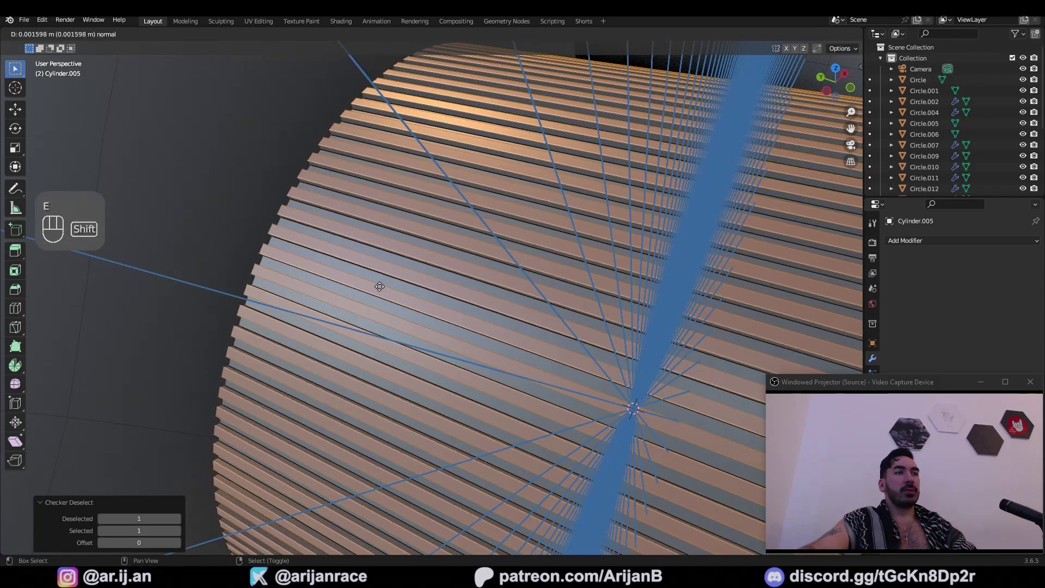
{"action": "left_click", "coordinate": [380, 286]}
Narrow the tops of the extruded strips by scaling them about their individual origins with Y locked
{"action": "key", "text": "s"}
{"action": "key", "text": "shift+x"}
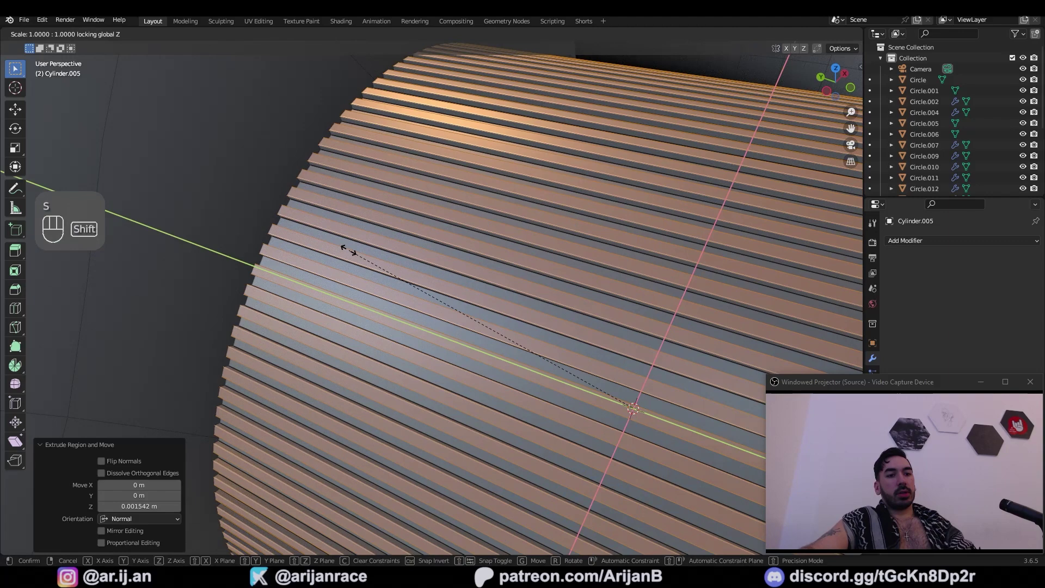
{"action": "key", "text": "shift+y"}
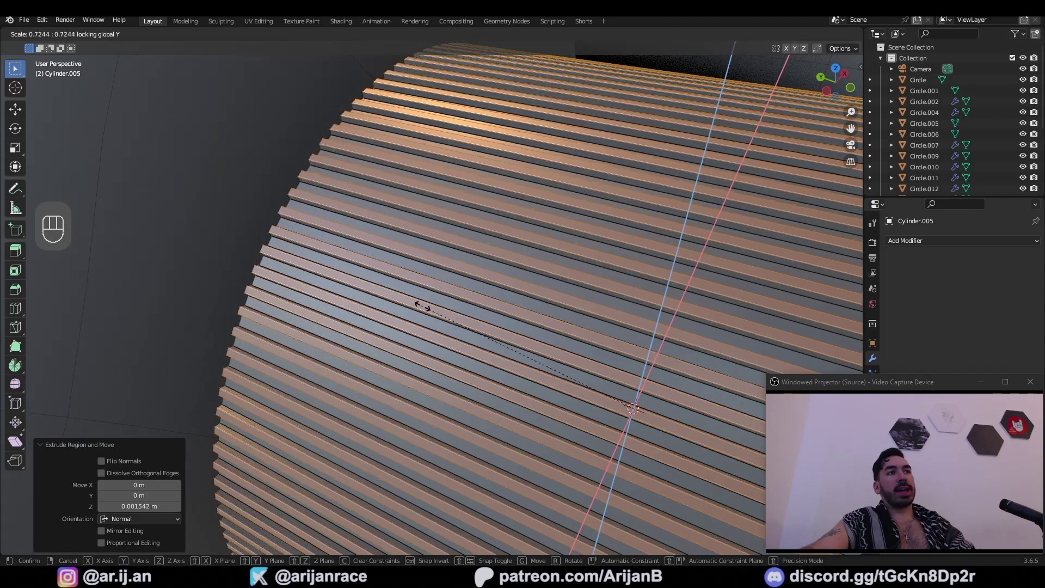
{"action": "left_click", "coordinate": [520, 356]}
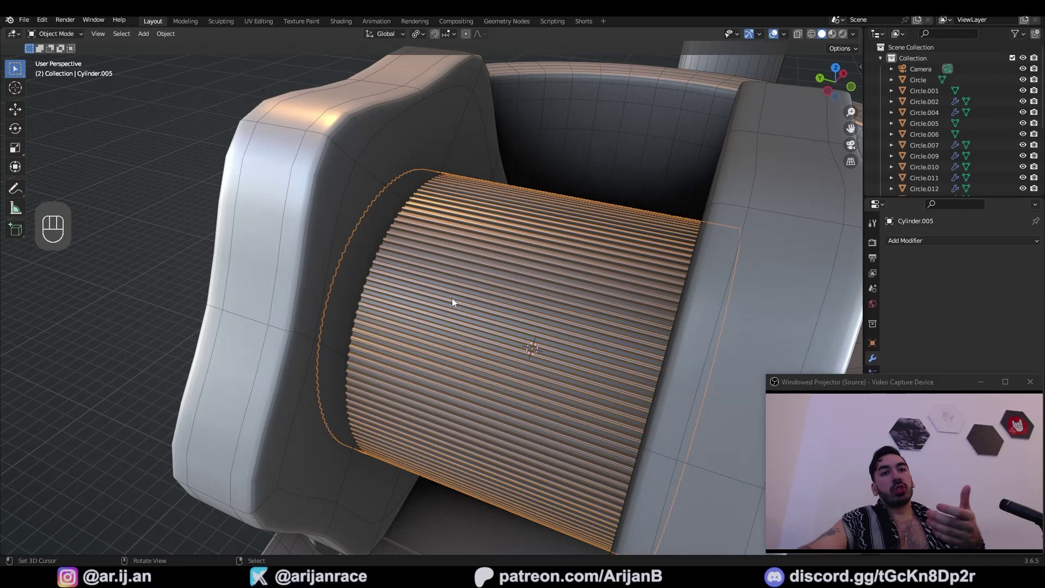
Try to enlarge the ridged cylinder by scaling its mesh, including a uniform scale of about 1.495, and undo it
{"action": "scroll", "coordinate": [397, 298], "scroll_direction": "down", "scroll_amount": 4}
{"action": "middle_click_drag", "start_coordinate": [397, 298], "coordinate": [419, 426]}
{"action": "key", "text": "s"}
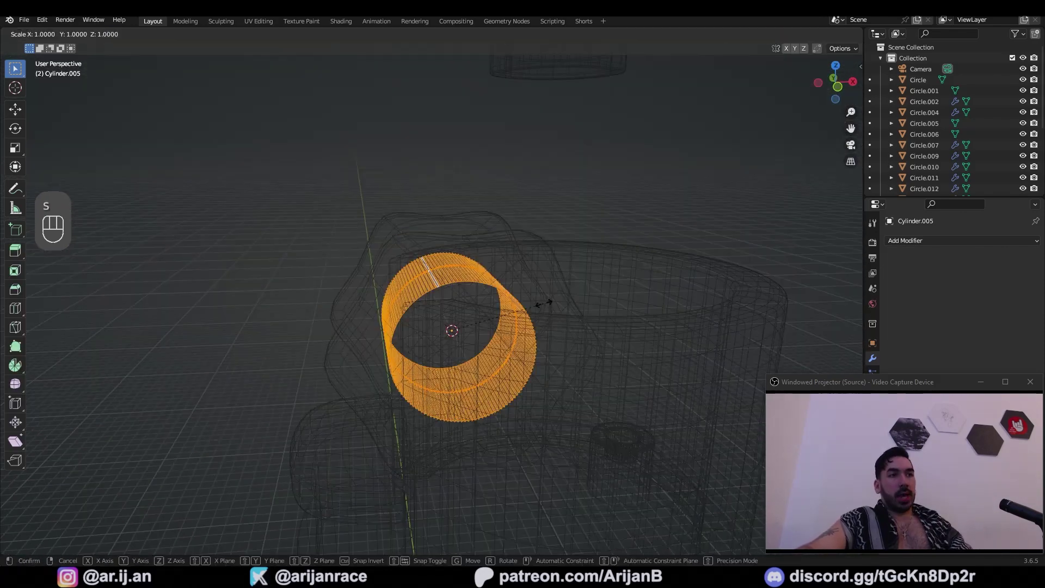
{"action": "key", "text": "shift+y"}
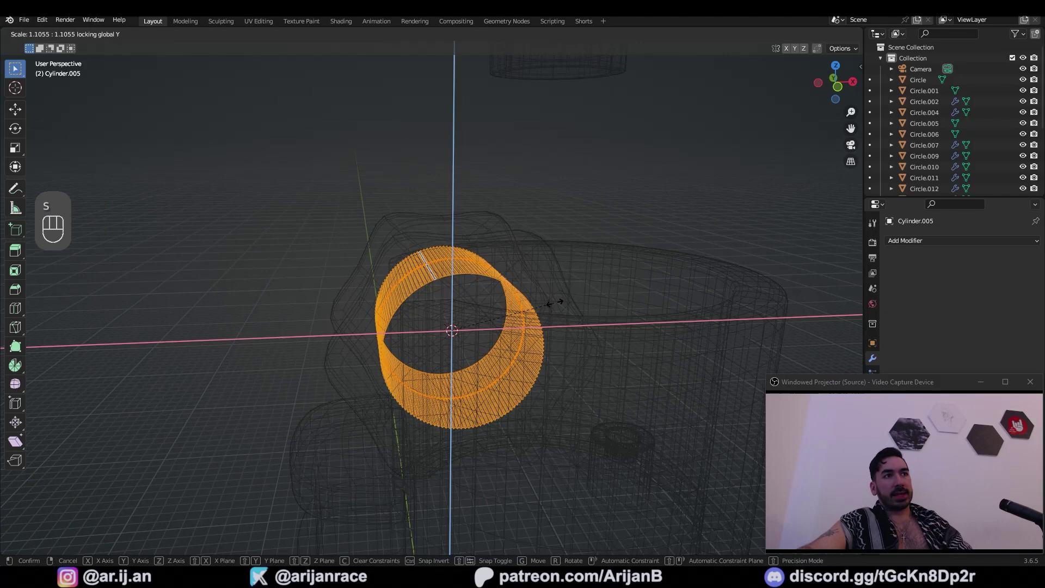
{"action": "left_click", "coordinate": [585, 303]}
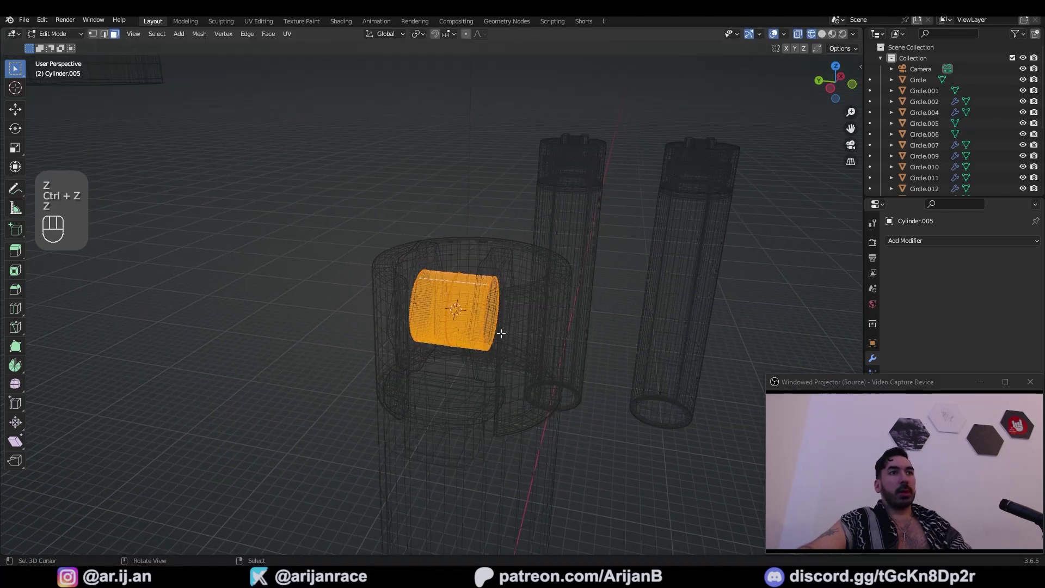
{"action": "key", "text": "s"}
{"action": "left_click", "coordinate": [527, 344]}
{"action": "middle_click_drag", "start_coordinate": [528, 345], "coordinate": [512, 296]}
{"action": "key", "text": "z"}
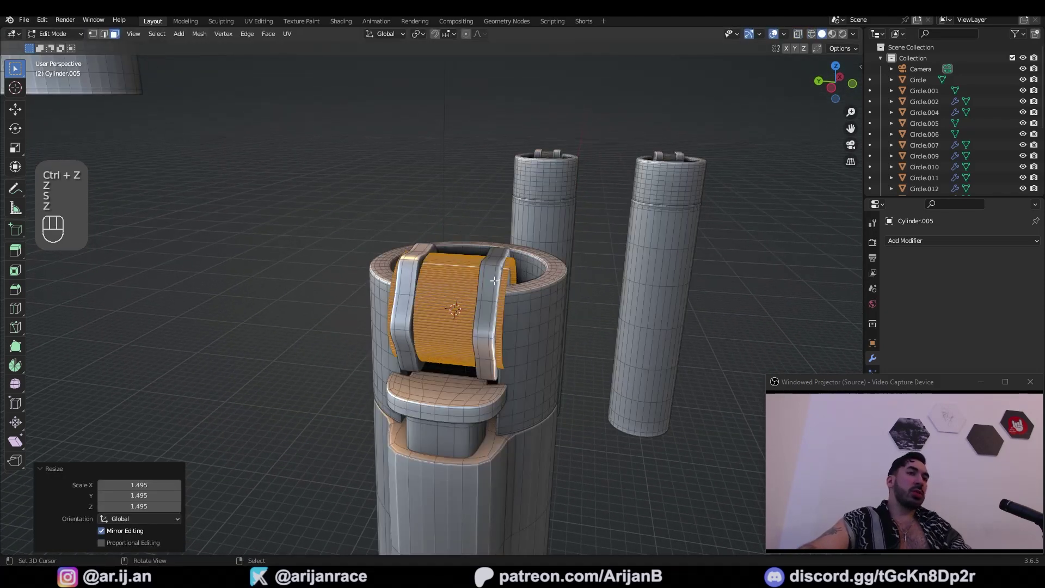
{"action": "scroll", "coordinate": [494, 280], "scroll_direction": "up", "scroll_amount": 3}
{"action": "key", "text": "ctrl+z"}
Scale the ridged cylinder's mesh by about 1.39 with Y locked to thicken it between the spark wheels
{"action": "key", "text": "s"}
{"action": "key", "text": "shift+y"}
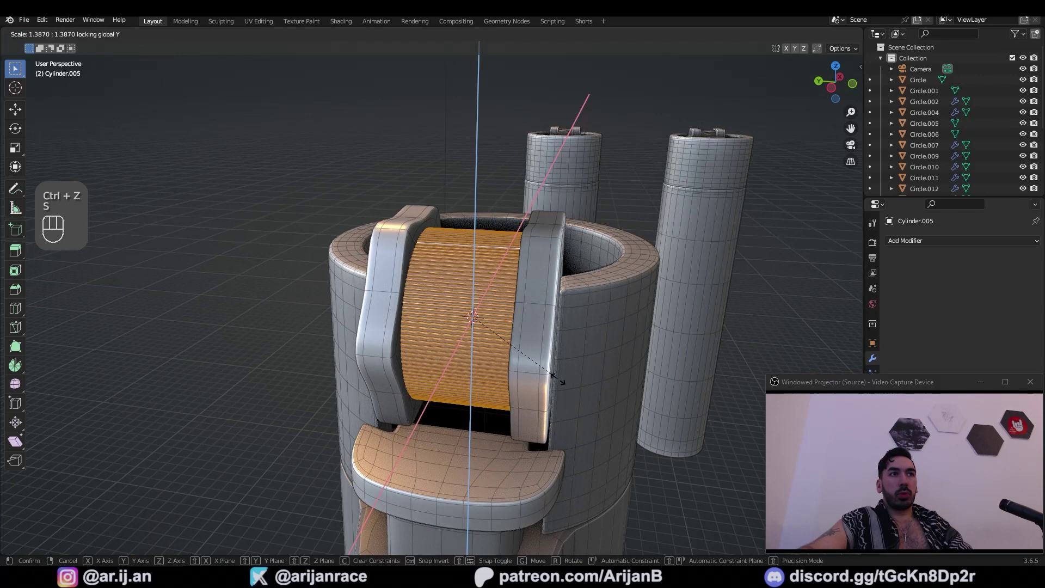
{"action": "left_click", "coordinate": [563, 382]}
Parent the spark wheels to the ridged cylinder using Object (Keep Transform)
{"action": "right_click", "coordinate": [398, 243]}
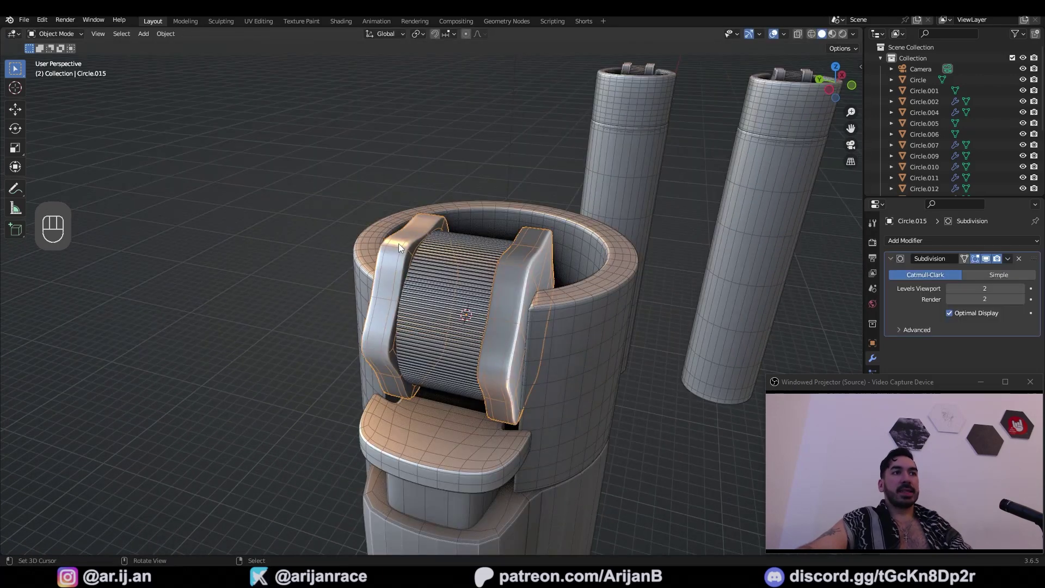
{"action": "right_click", "coordinate": [438, 266], "text": "shift"}
{"action": "key", "text": "ctrl+p"}
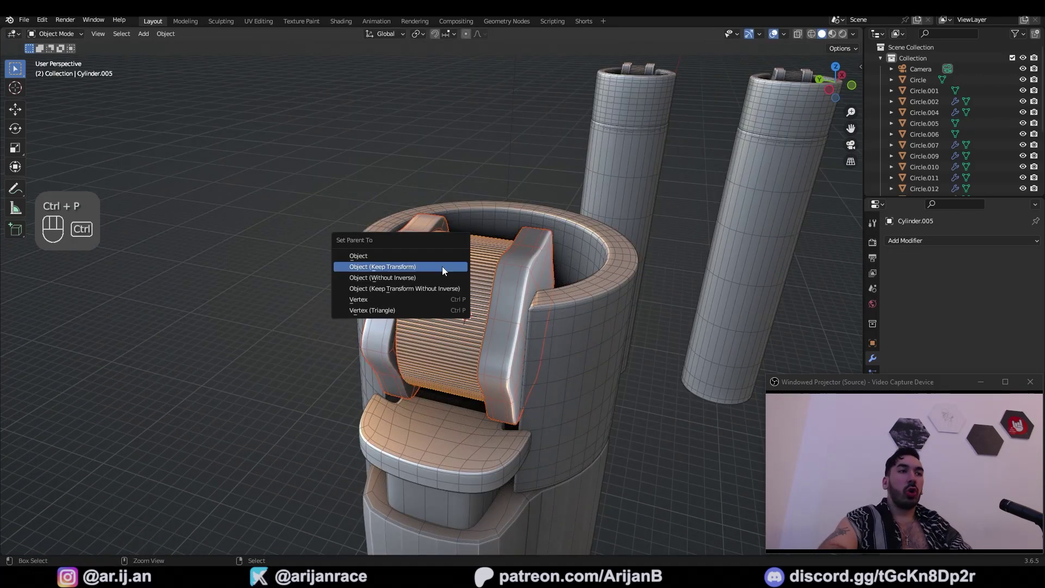
{"action": "left_click", "coordinate": [393, 270]}
Select only the ridged cylinder and rotate it about Y together with its parented spark wheels
{"action": "scroll", "coordinate": [442, 318], "scroll_direction": "down", "scroll_amount": 1}
{"action": "key", "text": "a"}
{"action": "key", "text": "a"}
{"action": "right_click", "coordinate": [442, 318]}
{"action": "key", "text": "g"}
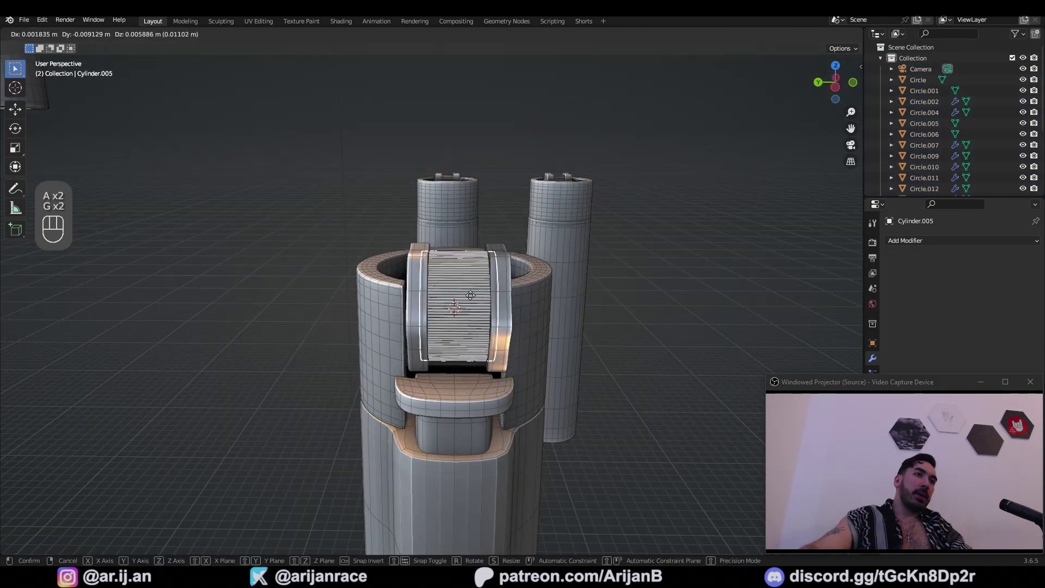
{"action": "right_click", "coordinate": [435, 299]}
{"action": "middle_click_drag", "start_coordinate": [436, 299], "coordinate": [485, 324]}
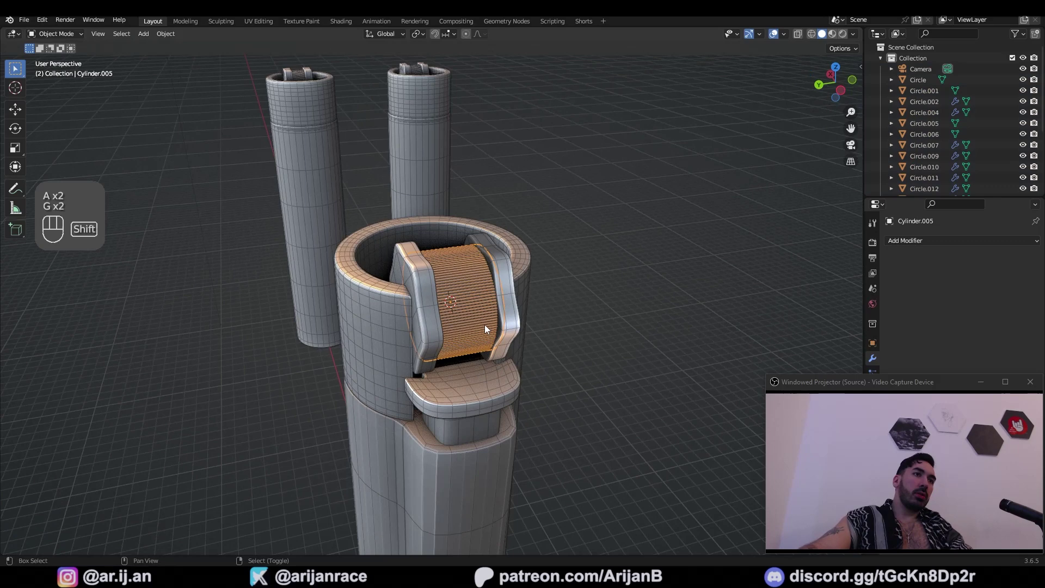
{"action": "key", "text": "r"}
{"action": "key", "text": "y"}
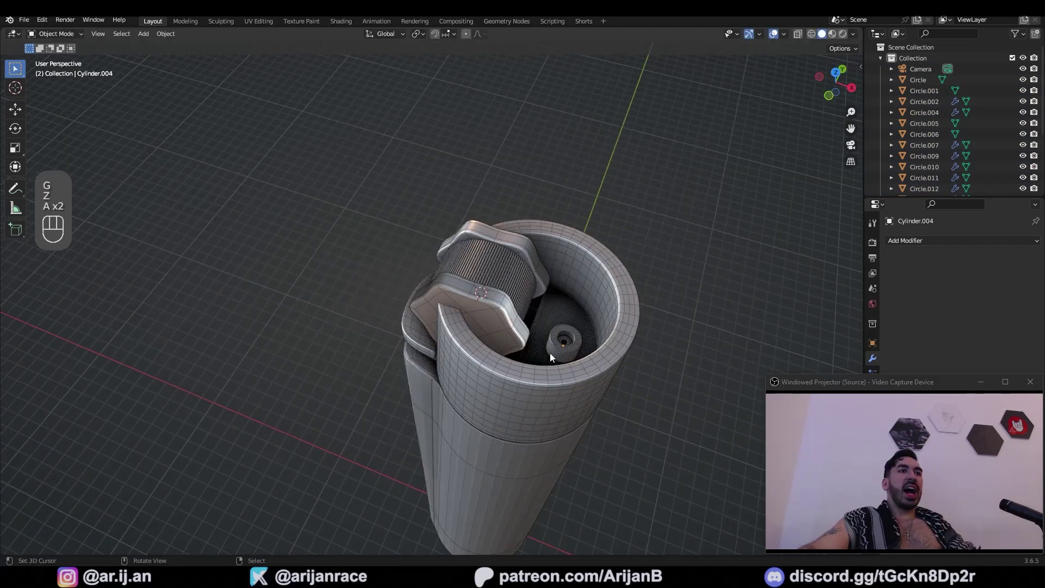
Switch to the Shading workspace and select the lighter's collar
{"action": "middle_click_drag", "start_coordinate": [550, 353], "coordinate": [677, 379]}
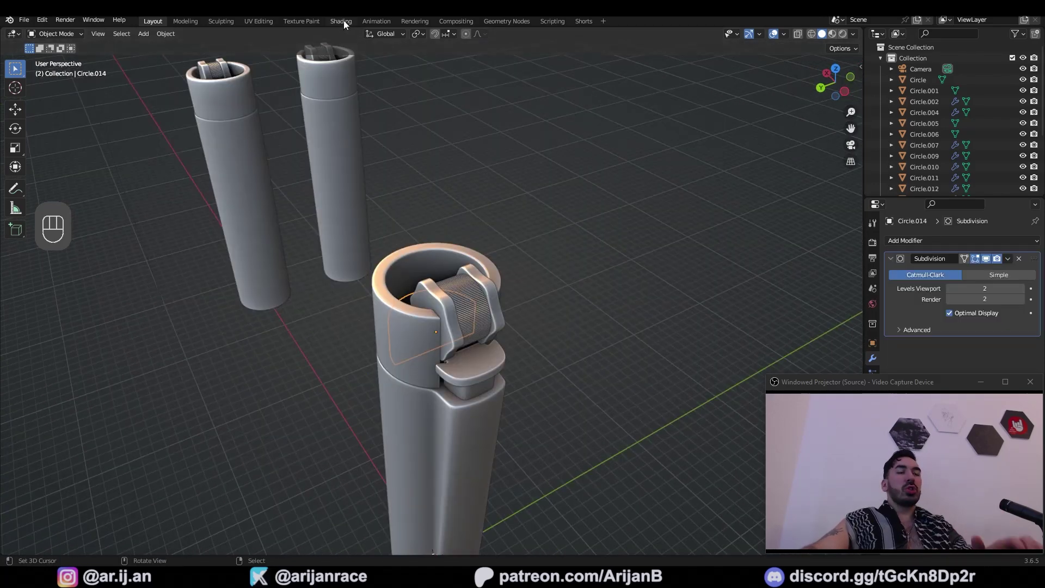
{"action": "left_click", "coordinate": [341, 21]}
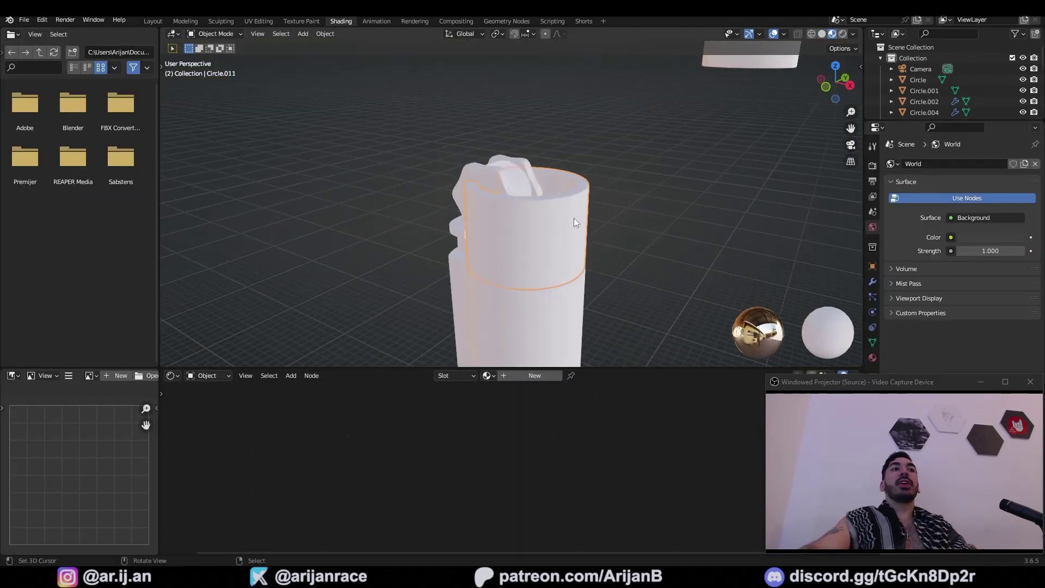
{"action": "key", "text": "g"}
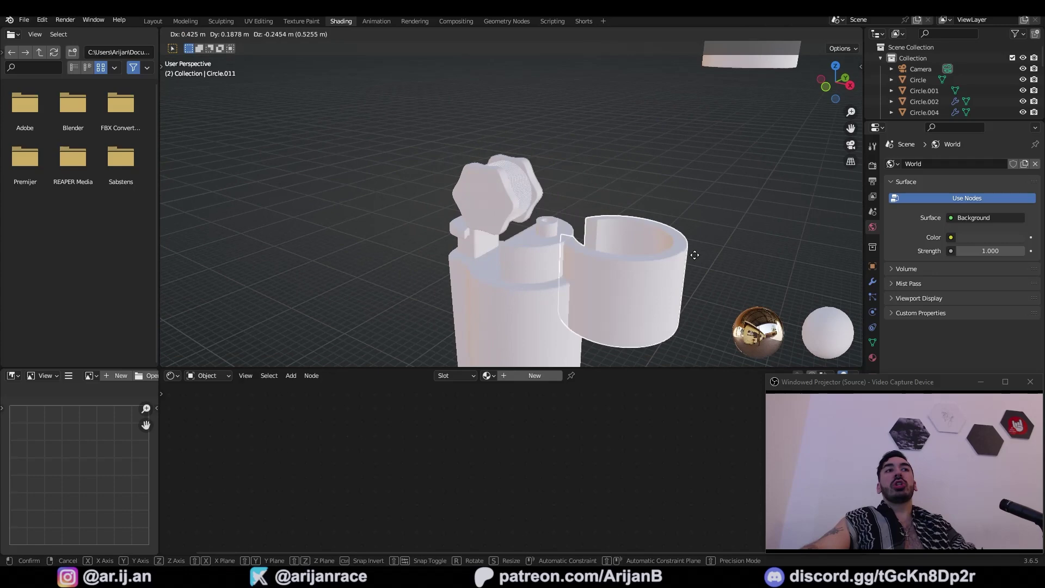
{"action": "right_click", "coordinate": [695, 255]}
Create a material named Metal on the collar with Metallic 1.000 and Roughness 0.132
{"action": "left_click", "coordinate": [534, 375]}
{"action": "double_click", "coordinate": [526, 375]}
{"action": "type", "text": "Me"}
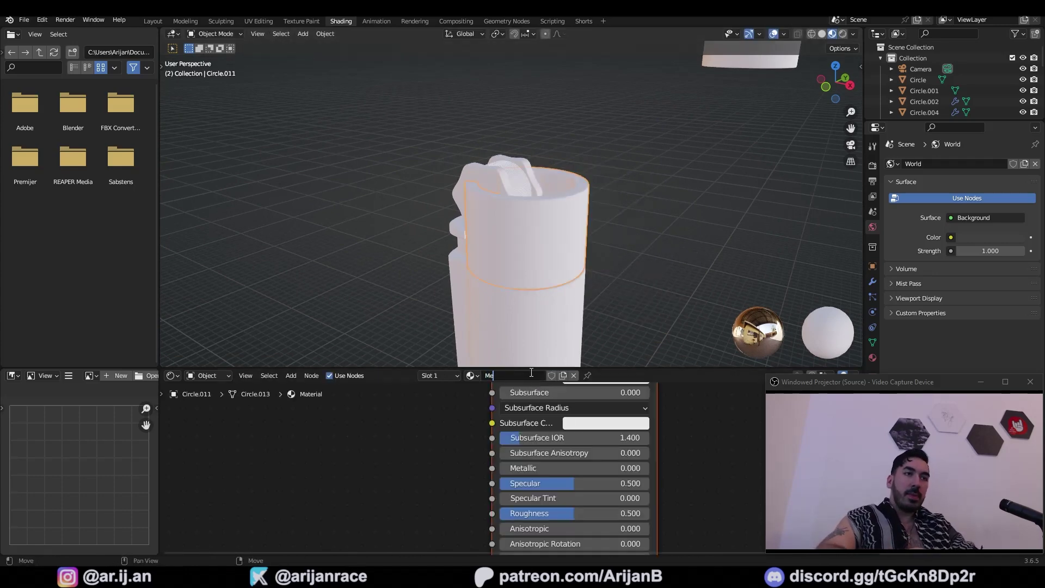
{"action": "type", "text": "ta"}
{"action": "type", "text": "l"}
{"action": "key", "text": "Return"}
{"action": "left_click_drag", "start_coordinate": [495, 458], "coordinate": [634, 458]}
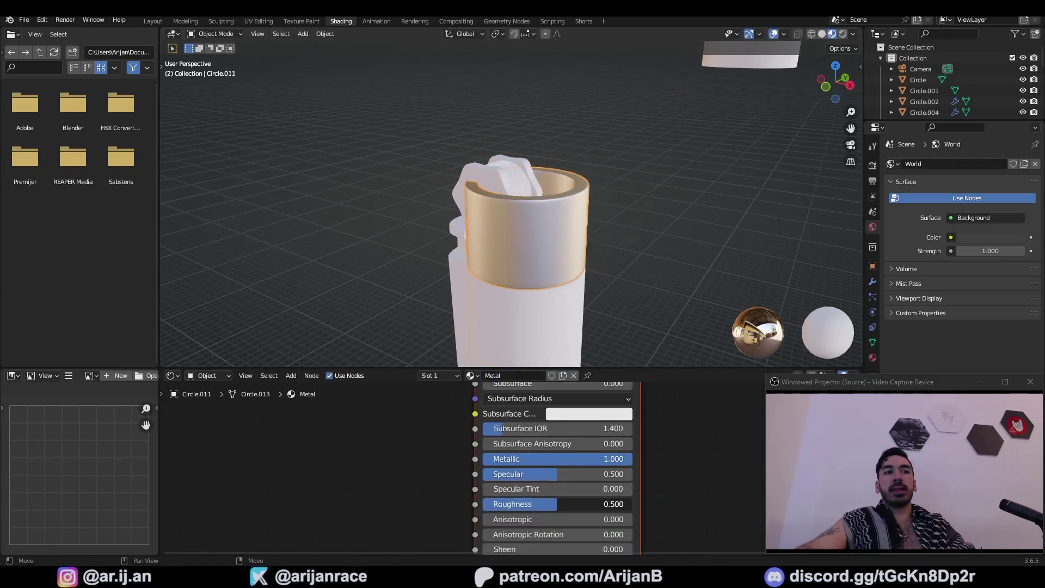
{"action": "left_click_drag", "start_coordinate": [591, 504], "coordinate": [534, 504]}
Assign the existing Metal material to the pair of spark wheels
{"action": "middle_click_drag", "start_coordinate": [563, 256], "coordinate": [570, 281]}
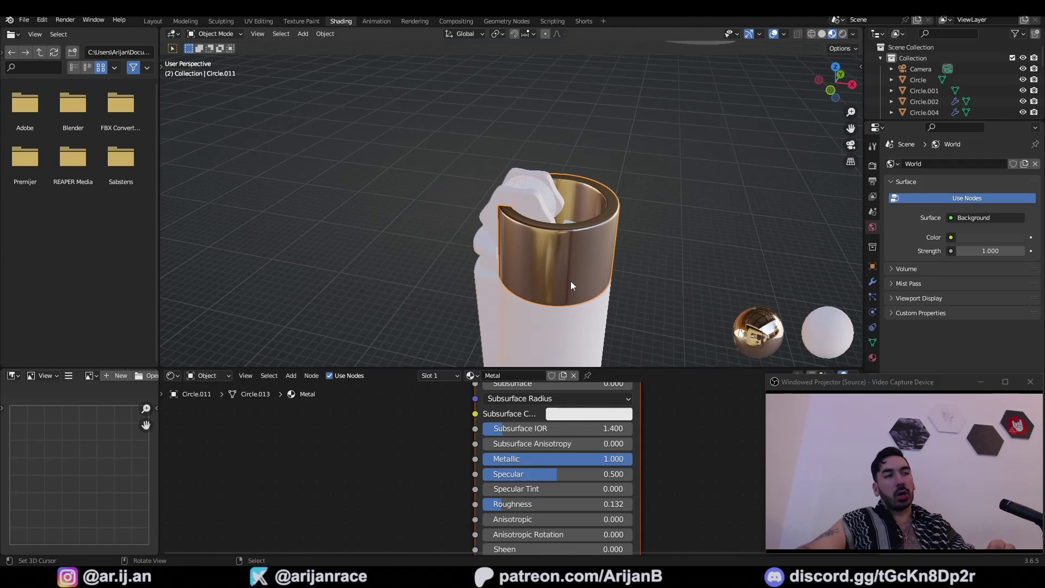
{"action": "left_click", "coordinate": [489, 376]}
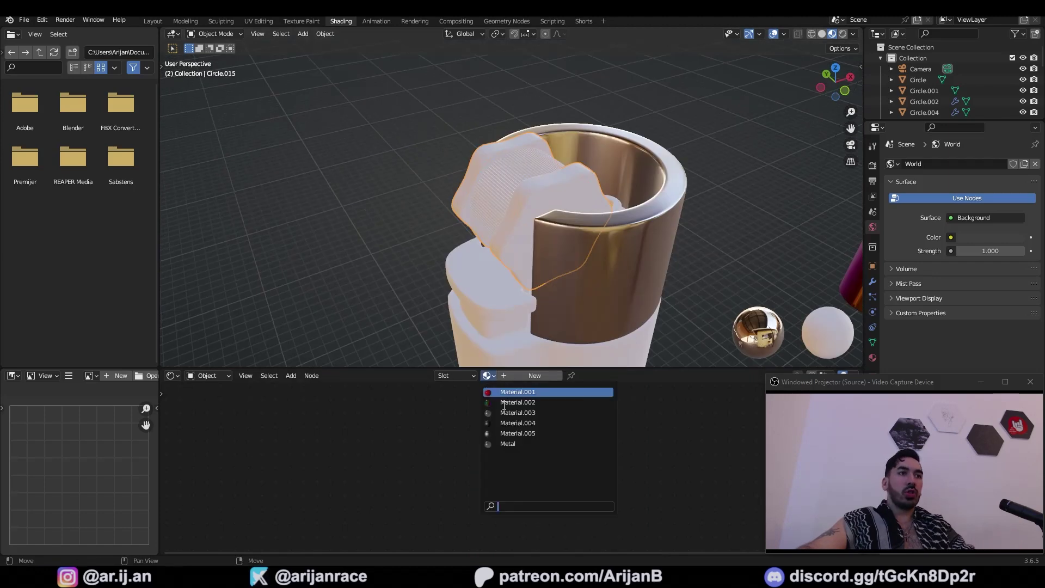
{"action": "left_click", "coordinate": [512, 444]}
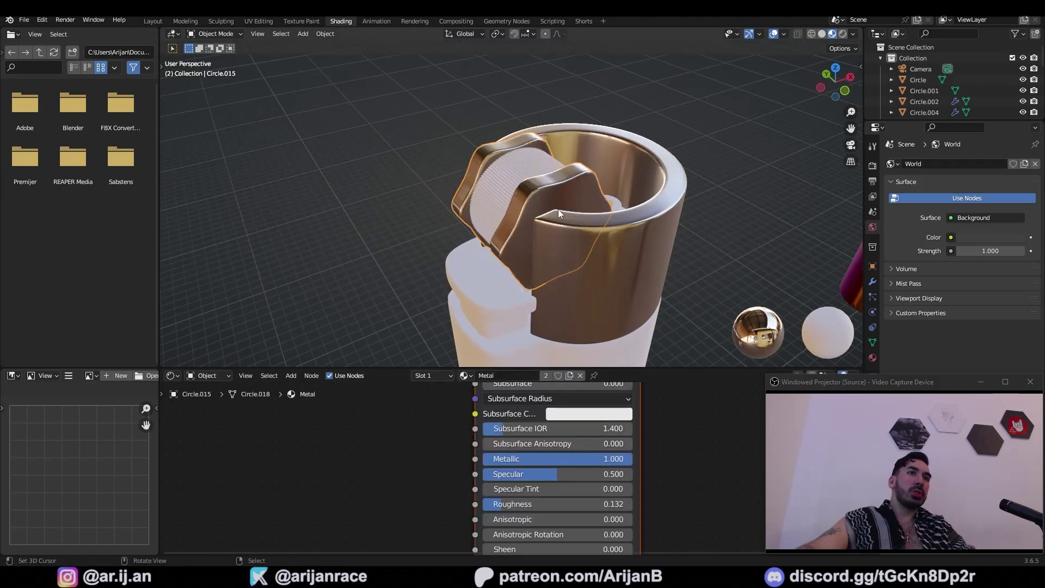
Create a new material named Flint on the ridged cylinder between the spark wheels
{"action": "scroll", "coordinate": [530, 184], "scroll_direction": "up", "scroll_amount": 2}
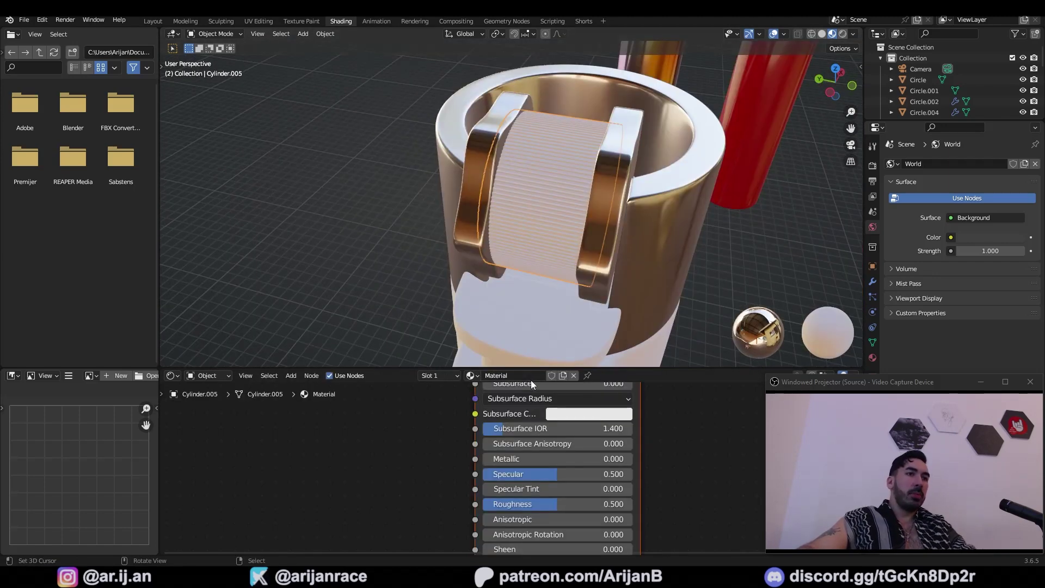
{"action": "double_click", "coordinate": [528, 376]}
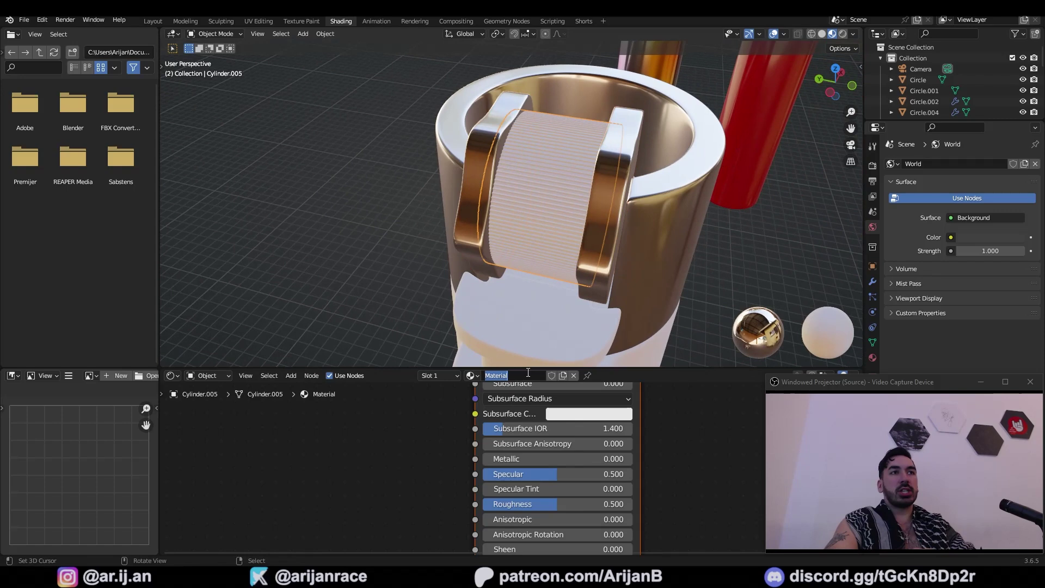
{"action": "type", "text": "Flint"}
{"action": "key", "text": "Return"}
Darken the Flint material's base color and adjust its specular and roughness
{"action": "scroll", "coordinate": [528, 299], "scroll_direction": "down", "scroll_amount": 2}
{"action": "middle_click_drag", "start_coordinate": [564, 427], "coordinate": [526, 469]}
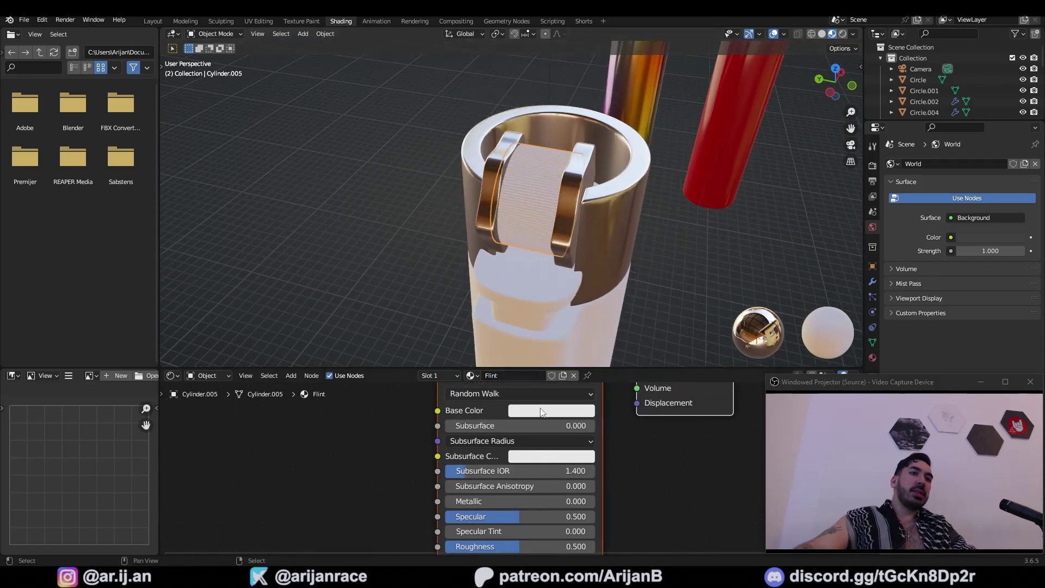
{"action": "left_click", "coordinate": [543, 411]}
{"action": "left_click_drag", "start_coordinate": [627, 259], "coordinate": [626, 284]}
{"action": "middle_click_drag", "start_coordinate": [563, 491], "coordinate": [566, 427]}
{"action": "left_click_drag", "start_coordinate": [529, 454], "coordinate": [507, 483]}
Select the thumb button and create a new material named Plastic on it
{"action": "key", "text": "a"}
{"action": "middle_click_drag", "start_coordinate": [582, 261], "coordinate": [626, 234]}
{"action": "right_click", "coordinate": [504, 192]}
{"action": "left_click", "coordinate": [523, 375]}
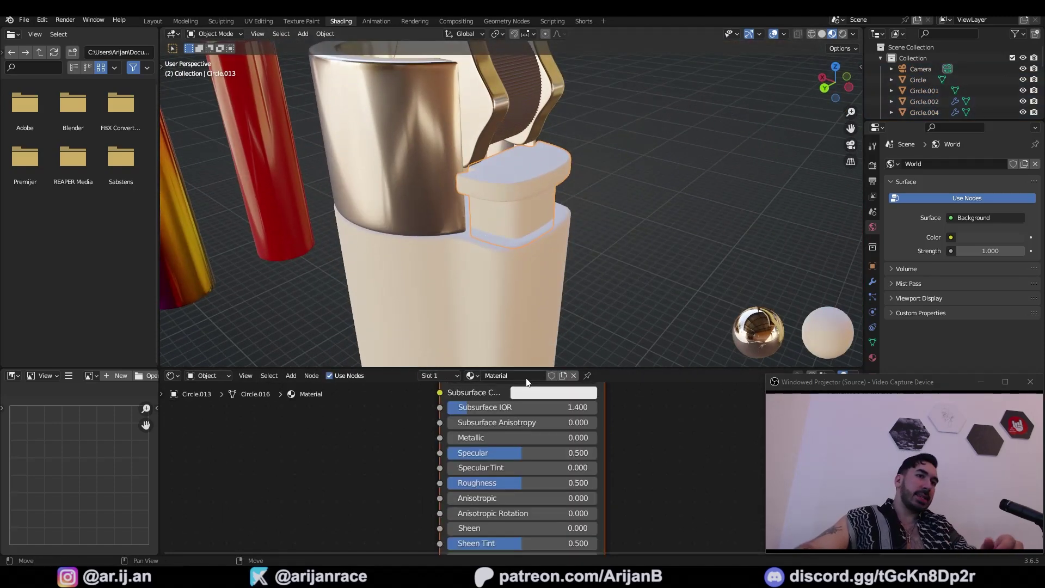
{"action": "double_click", "coordinate": [533, 373]}
{"action": "type", "text": "Plasti"}
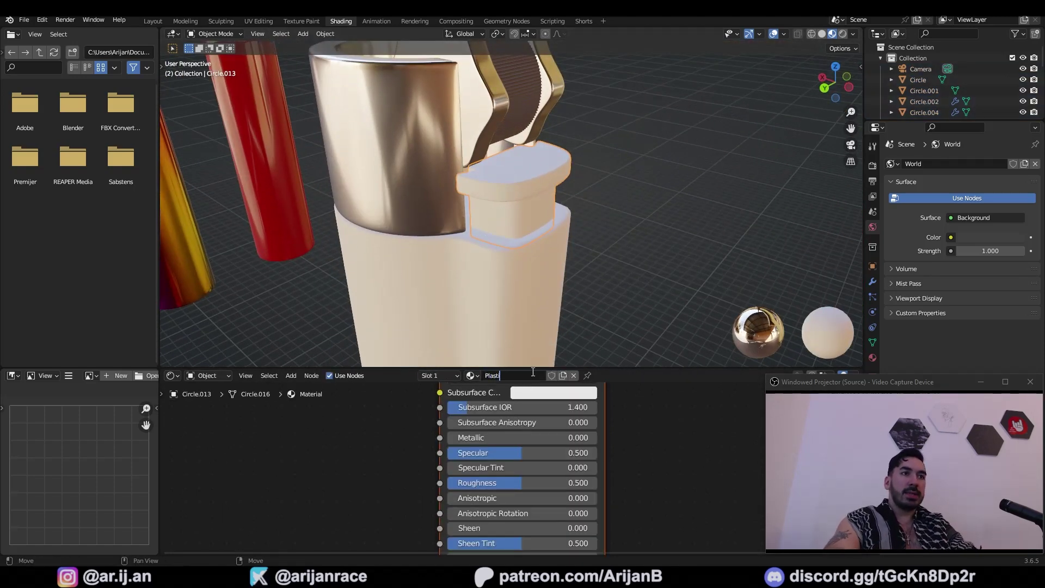
{"action": "type", "text": "c"}
{"action": "key", "text": "Return"}
Darken the Plastic material's base color to a value of 0.026 and set its roughness to about 0.277
{"action": "middle_click_drag", "start_coordinate": [539, 407], "coordinate": [511, 482]}
{"action": "left_click", "coordinate": [516, 423]}
{"action": "left_click_drag", "start_coordinate": [601, 269], "coordinate": [601, 309]}
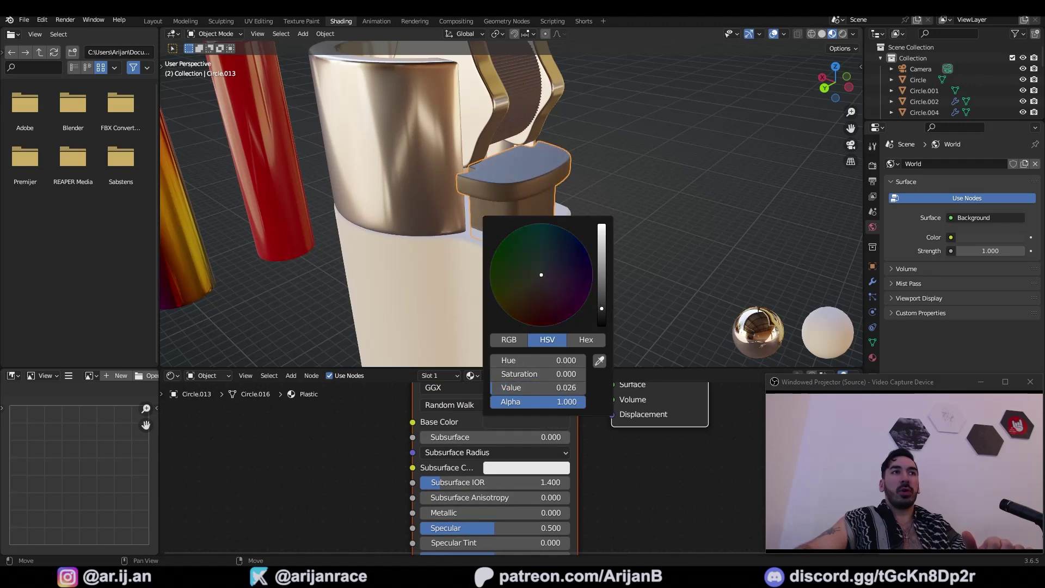
{"action": "middle_click_drag", "start_coordinate": [498, 508], "coordinate": [510, 485]}
{"action": "left_click_drag", "start_coordinate": [511, 482], "coordinate": [478, 481]}
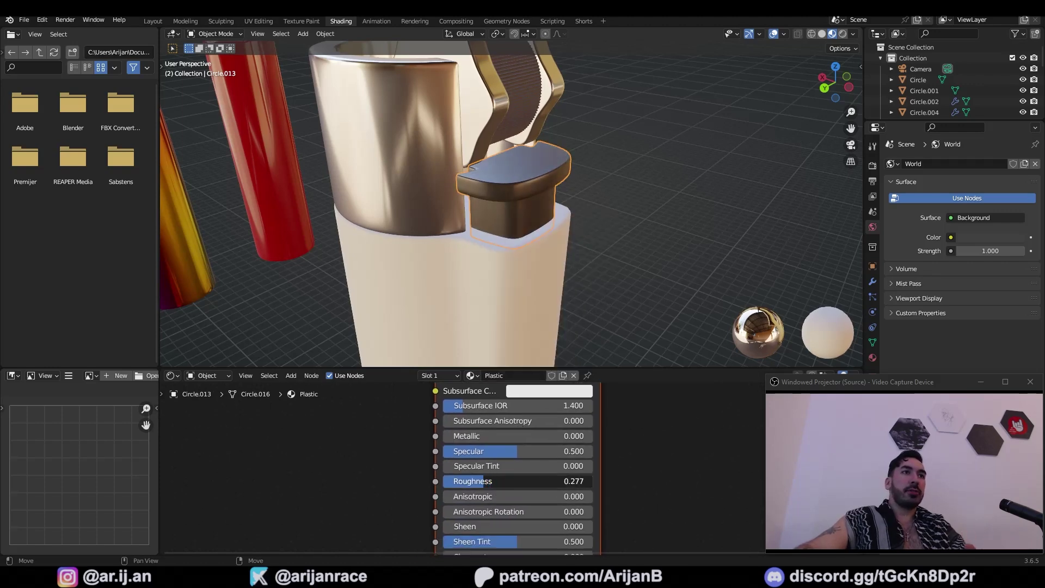
Select the lighter's long white body for texturing
{"action": "mouse_move", "coordinate": [584, 234]}
{"action": "middle_mouse_down"}
{"action": "mouse_move", "coordinate": [580, 259]}
{"action": "mouse_move", "coordinate": [470, 259]}
{"action": "mouse_move", "coordinate": [485, 217]}
{"action": "mouse_move", "coordinate": [572, 234]}
{"action": "middle_mouse_up"}
{"action": "scroll", "coordinate": [506, 253], "scroll_direction": "down", "scroll_amount": 5}
{"action": "right_click", "coordinate": [492, 257]}
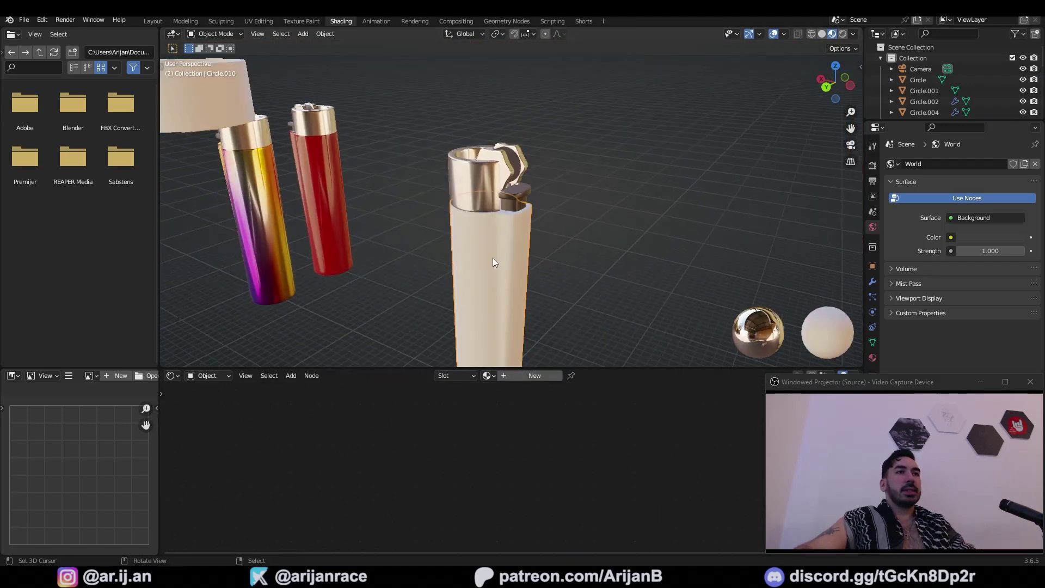
{"action": "mouse_move", "coordinate": [494, 261]}
{"action": "middle_mouse_down"}
{"action": "mouse_move", "coordinate": [518, 264]}
{"action": "mouse_move", "coordinate": [491, 240]}
{"action": "mouse_move", "coordinate": [495, 278]}
{"action": "mouse_move", "coordinate": [519, 281]}
{"action": "mouse_move", "coordinate": [453, 218]}
{"action": "middle_mouse_up"}
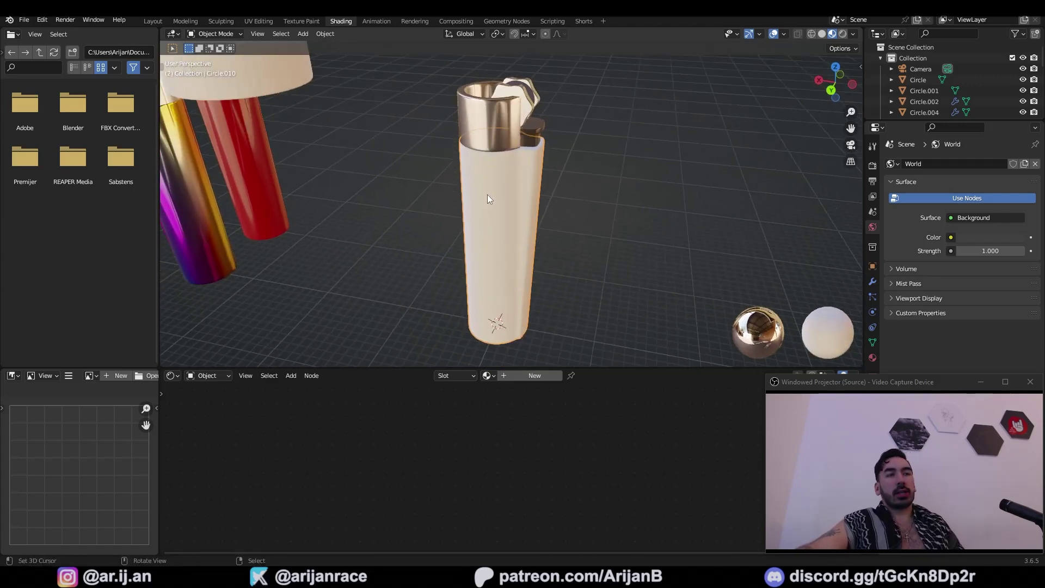
Switch to the browser and save the full-size Wikipedia image of the Croatian flag as Zastava PNG in the Clipper folder
{"action": "key", "text": "alt+Tab"}
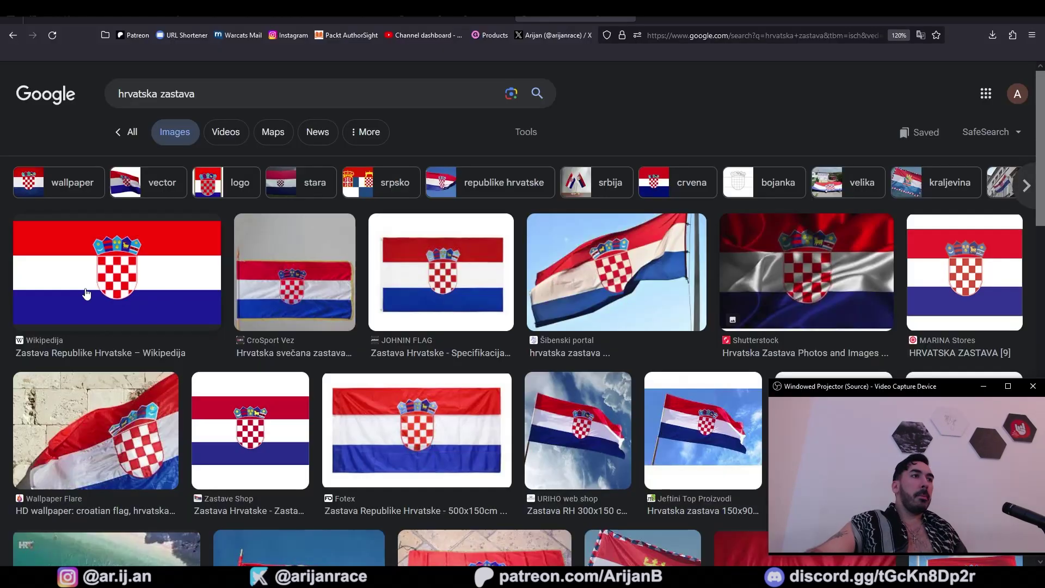
{"action": "left_click", "coordinate": [116, 272]}
{"action": "right_click", "coordinate": [793, 241]}
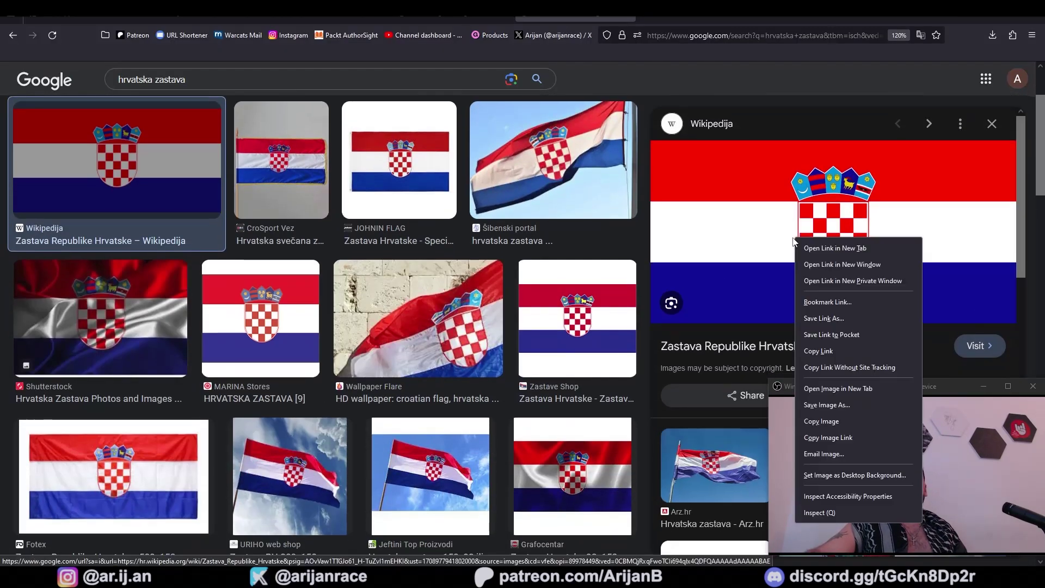
{"action": "left_click", "coordinate": [838, 388]}
{"action": "right_click", "coordinate": [516, 288]}
{"action": "left_click", "coordinate": [539, 299]}
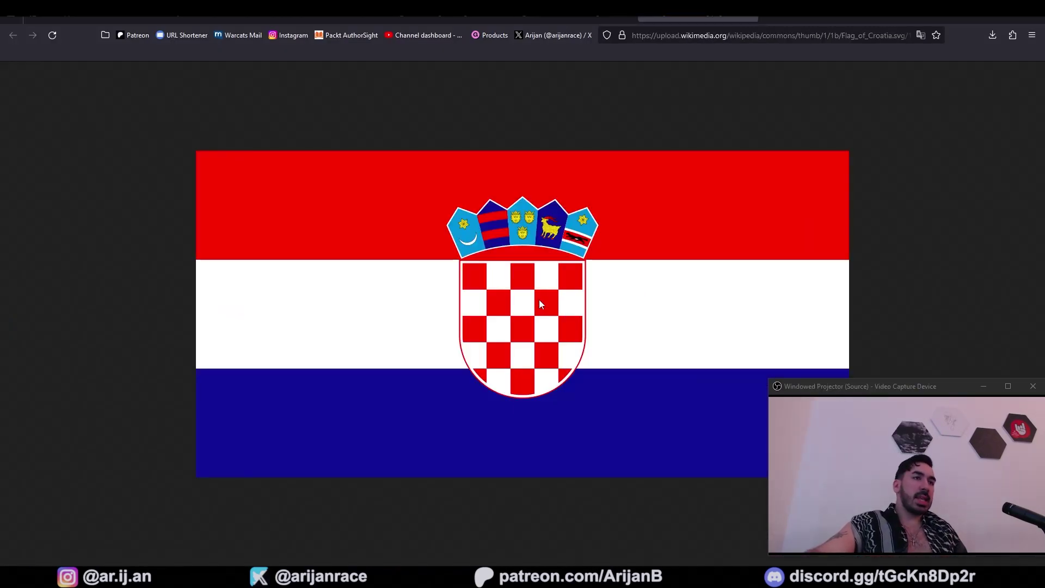
{"action": "type", "text": "Zastava"}
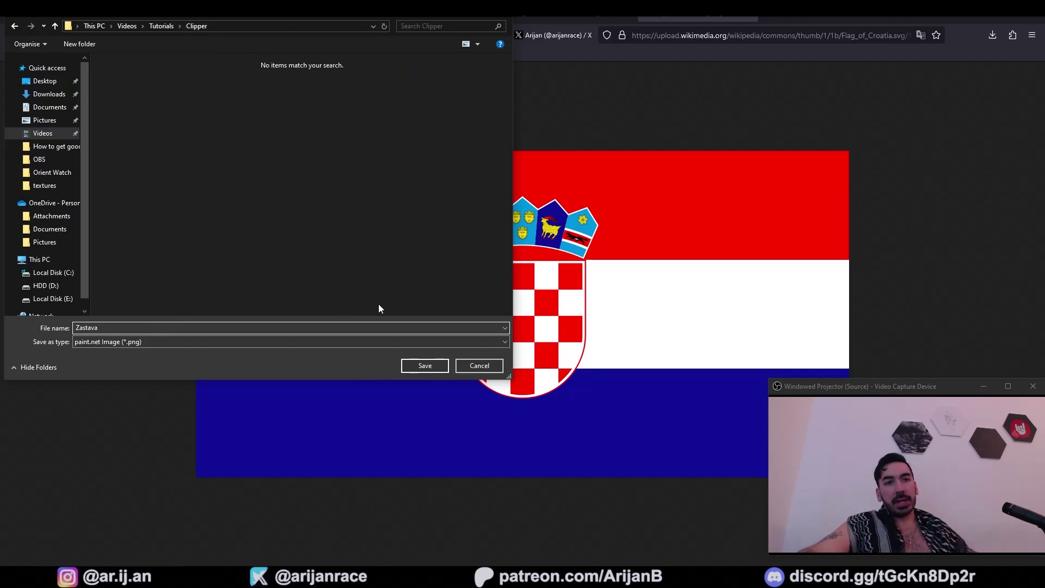
{"action": "left_click", "coordinate": [423, 365]}
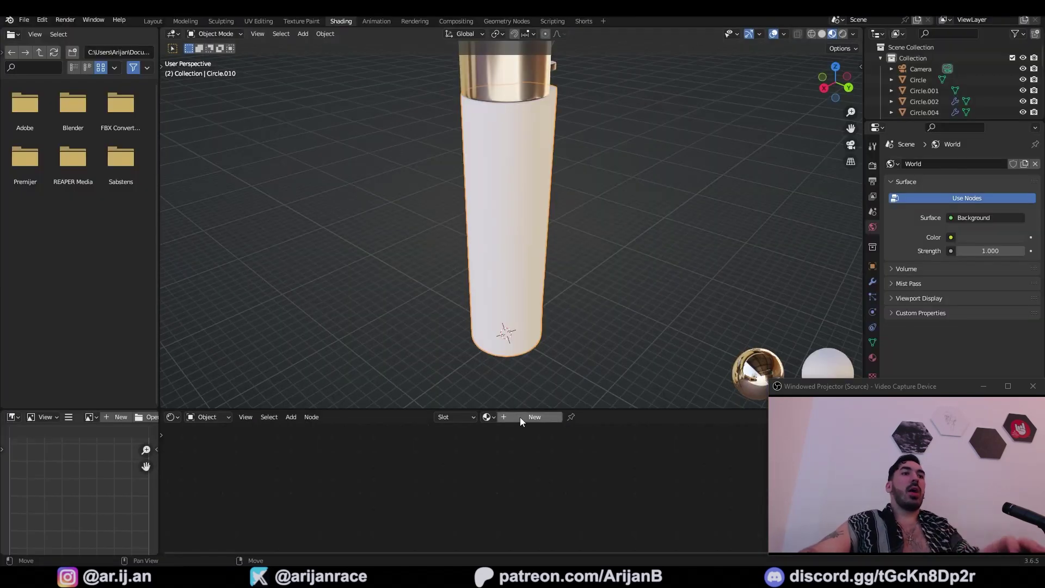
Back in Blender, create a new material on the body and connect Zastava.png as its Base Color texture
{"action": "left_click", "coordinate": [520, 417]}
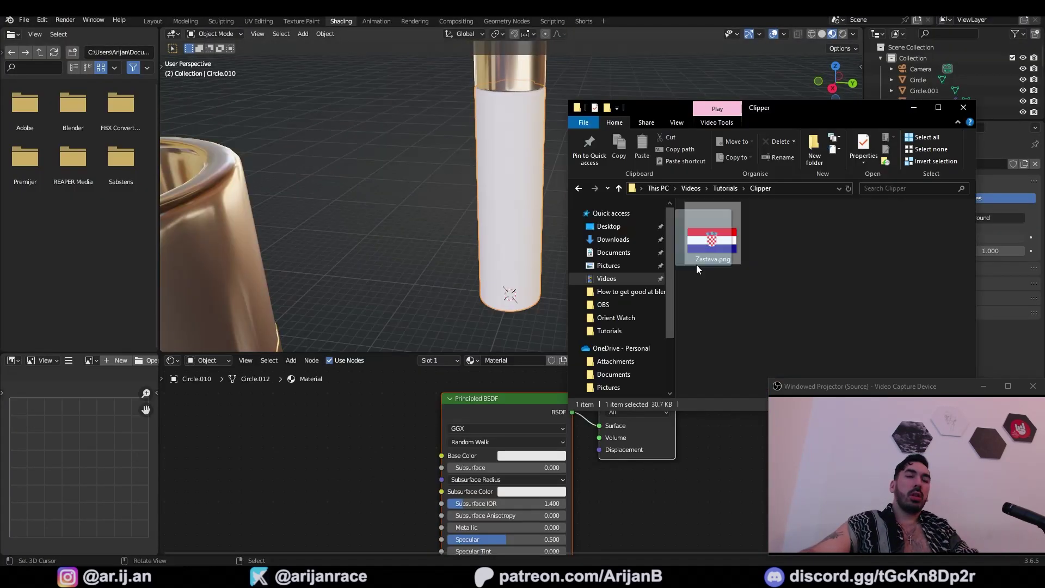
{"action": "left_click_drag", "start_coordinate": [697, 264], "coordinate": [384, 430]}
{"action": "left_click_drag", "start_coordinate": [318, 445], "coordinate": [296, 425]}
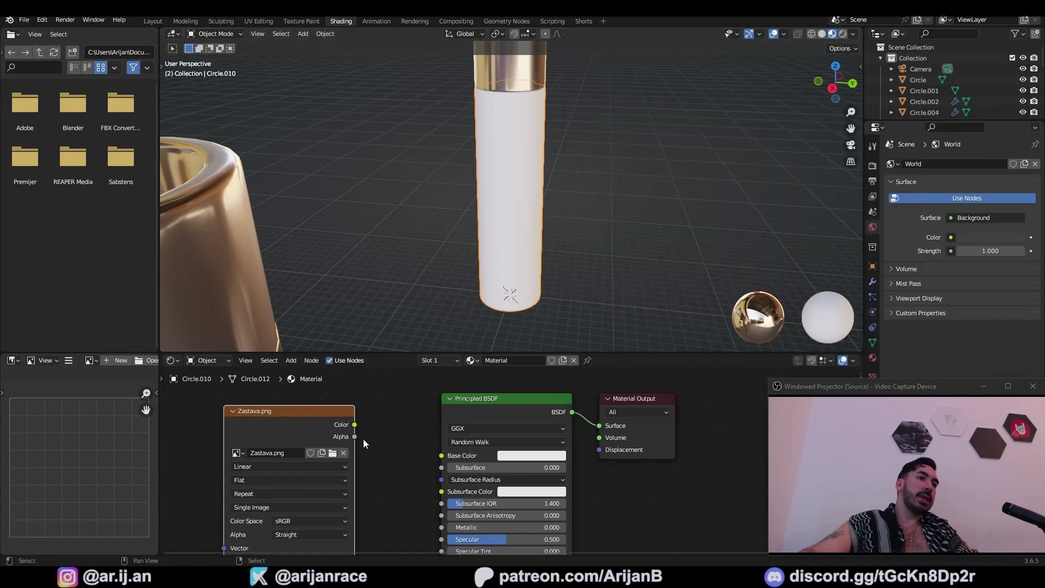
{"action": "middle_click_drag", "start_coordinate": [363, 439], "coordinate": [396, 423]}
{"action": "left_click_drag", "start_coordinate": [386, 409], "coordinate": [479, 441]}
{"action": "middle_click_drag", "start_coordinate": [572, 246], "coordinate": [522, 306]}
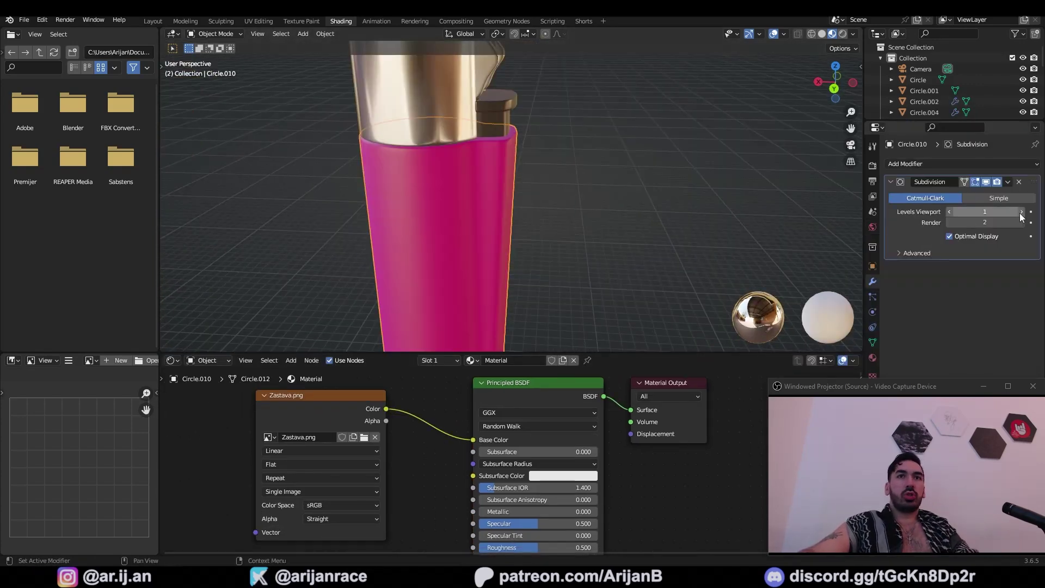
Try applying the body's Subdivision modifier at a raised viewport level and inspect the mesh density
{"action": "left_click", "coordinate": [1021, 213]}
{"action": "key", "text": "ctrl+a"}
{"action": "key", "text": "Tab"}
{"action": "scroll", "coordinate": [424, 238], "scroll_direction": "down", "scroll_amount": 1}
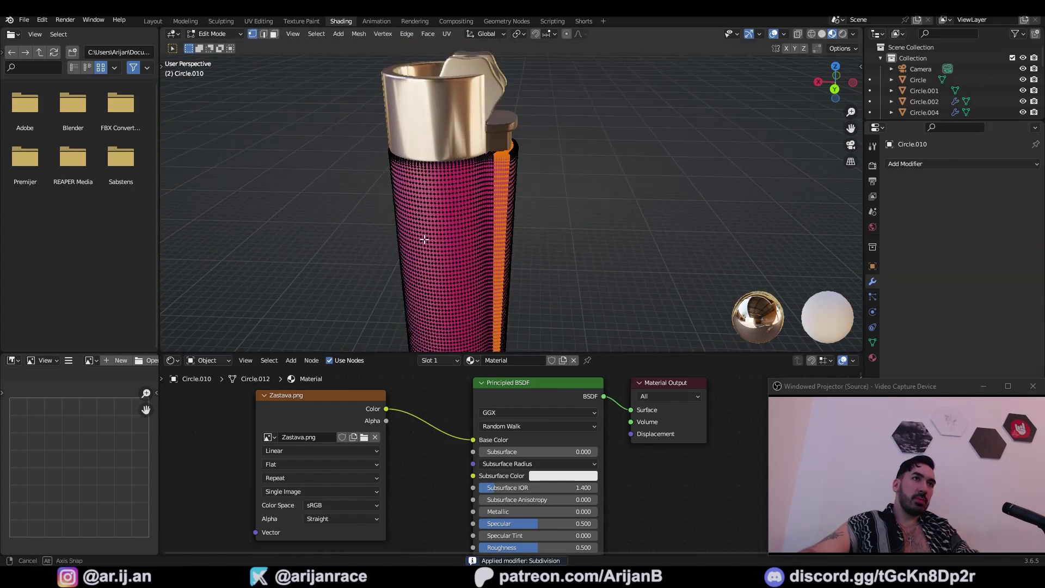
{"action": "middle_click_drag", "start_coordinate": [425, 238], "coordinate": [680, 234]}
{"action": "scroll", "coordinate": [681, 234], "scroll_direction": "up", "scroll_amount": 5}
{"action": "scroll", "coordinate": [494, 222], "scroll_direction": "down", "scroll_amount": 4}
{"action": "middle_click_drag", "start_coordinate": [578, 200], "coordinate": [512, 181]}
{"action": "key", "text": "a"}
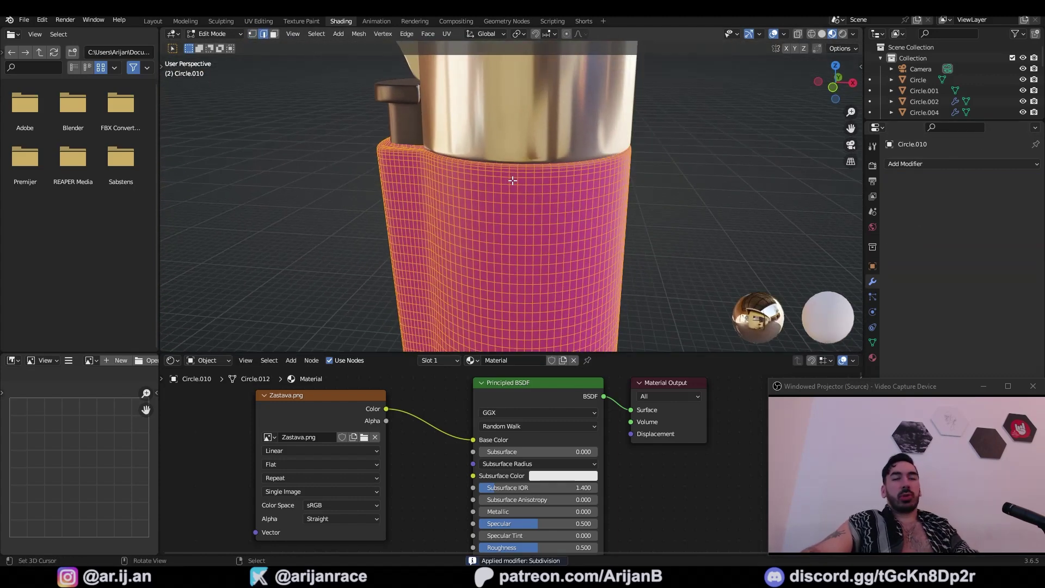
{"action": "key", "text": "alt+a"}
Apply a level 1 Subdivision to the body, and add and apply a second level 1 Subdivision
{"action": "key", "text": "Tab"}
{"action": "key", "text": "ctrl+1"}
{"action": "key", "text": "ctrl+a"}
{"action": "key", "text": "Tab"}
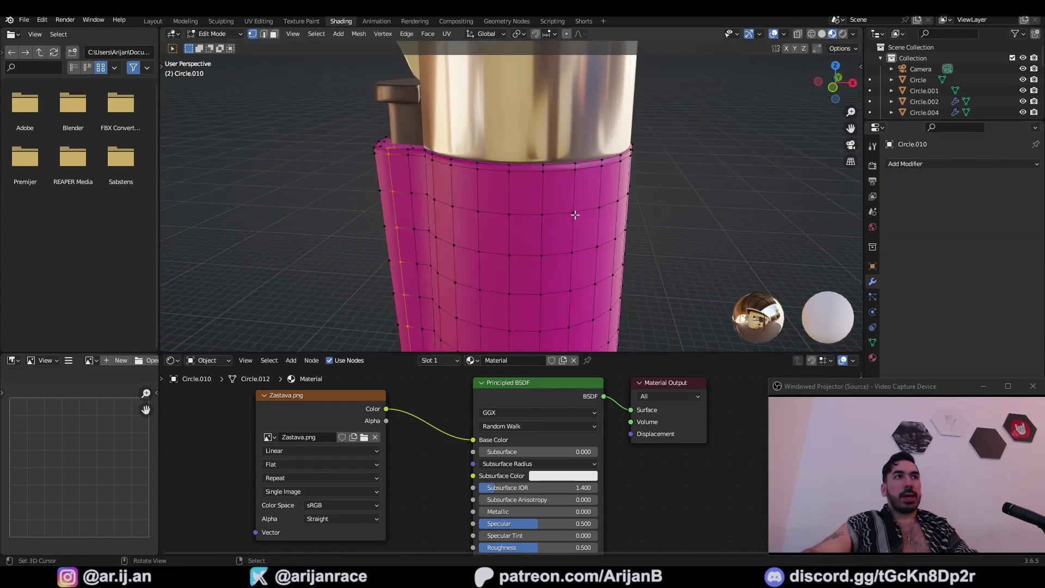
{"action": "key", "text": "Tab"}
{"action": "middle_click_drag", "start_coordinate": [573, 215], "coordinate": [501, 215]}
{"action": "scroll", "coordinate": [676, 238], "scroll_direction": "down", "scroll_amount": 2}
{"action": "middle_click_drag", "start_coordinate": [751, 218], "coordinate": [527, 230]}
{"action": "key", "text": "ctrl+1"}
{"action": "scroll", "coordinate": [527, 230], "scroll_direction": "up", "scroll_amount": 3}
{"action": "key", "text": "ctrl+a"}
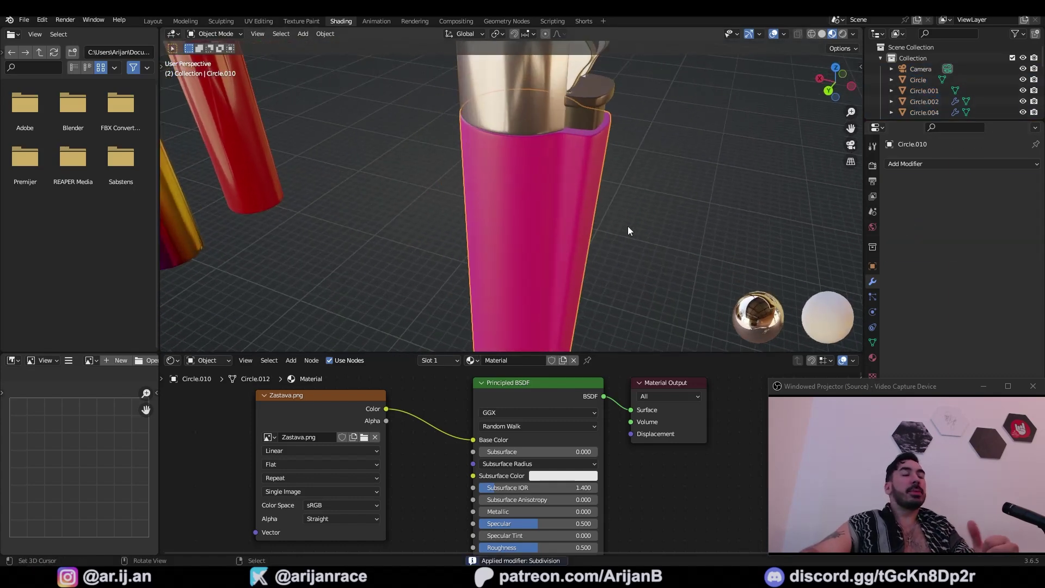
Mark seams on the edge loops around the body's upper and lower rims
{"action": "mouse_move", "coordinate": [632, 226]}
{"action": "middle_mouse_down"}
{"action": "mouse_move", "coordinate": [508, 215]}
{"action": "mouse_move", "coordinate": [471, 163]}
{"action": "mouse_move", "coordinate": [556, 218]}
{"action": "middle_mouse_up"}
{"action": "key", "text": "Tab"}
{"action": "scroll", "coordinate": [471, 134], "scroll_direction": "up", "scroll_amount": 3}
{"action": "right_click", "coordinate": [472, 128], "text": "alt"}
{"action": "right_click", "coordinate": [469, 127], "text": "alt"}
{"action": "key", "text": "shift+z"}
{"action": "key", "text": "shift+z"}
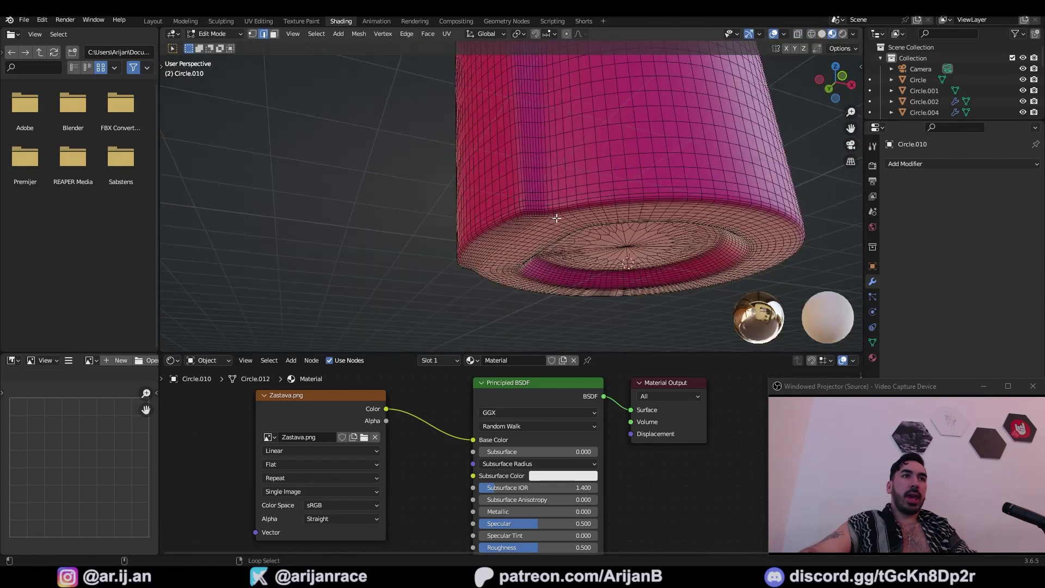
{"action": "key", "text": "ctrl+e"}
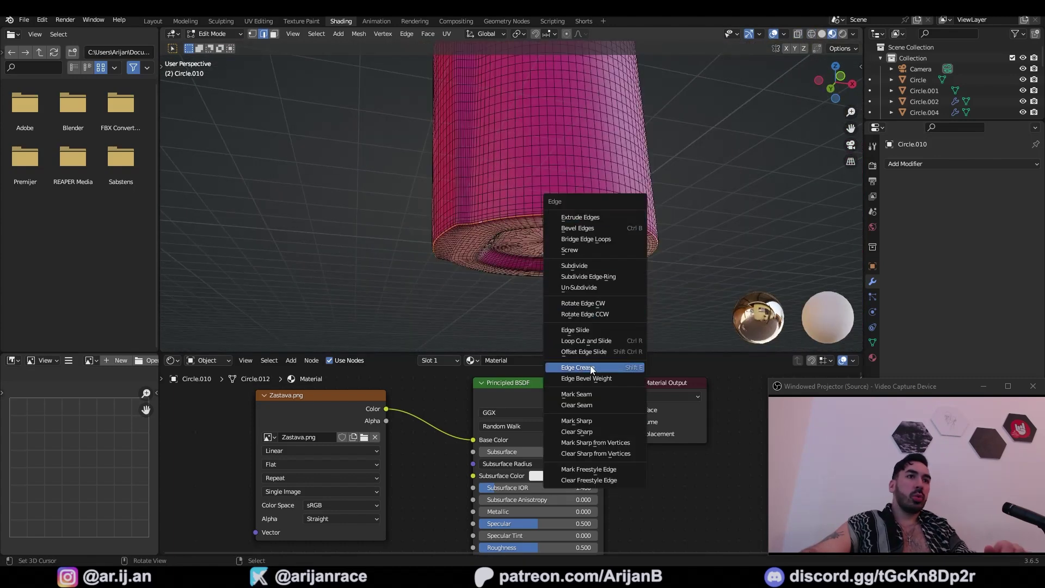
{"action": "left_click", "coordinate": [586, 395]}
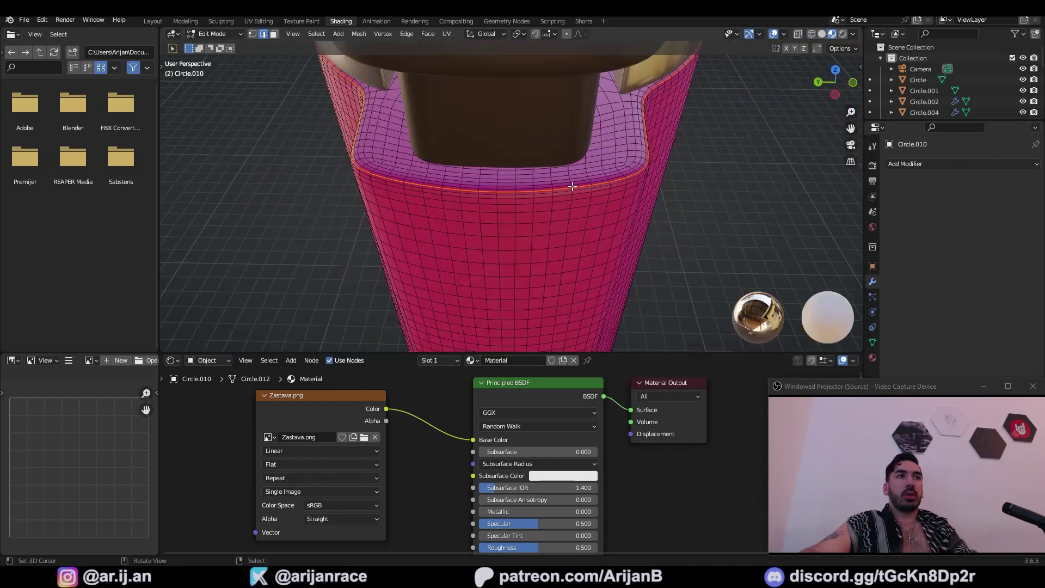
Mark a vertical seam down the middle of the body's thumb-button side, from the upper rim to the lower rim
{"action": "scroll", "coordinate": [572, 186], "scroll_direction": "up", "scroll_amount": 3}
{"action": "key", "text": "1"}
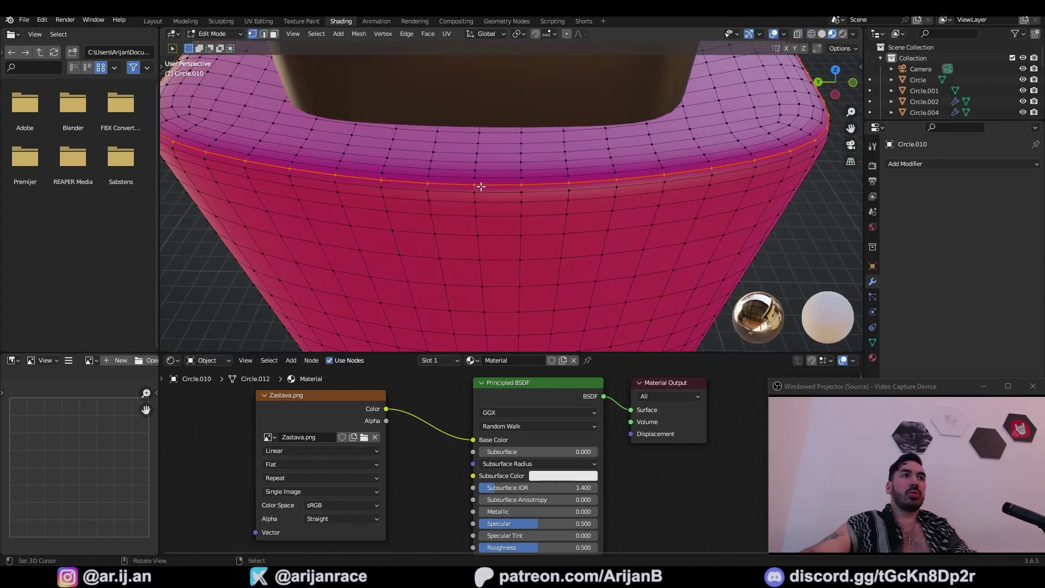
{"action": "left_click", "coordinate": [479, 293], "text": "ctrl"}
{"action": "scroll", "coordinate": [481, 294], "scroll_direction": "down", "scroll_amount": 4}
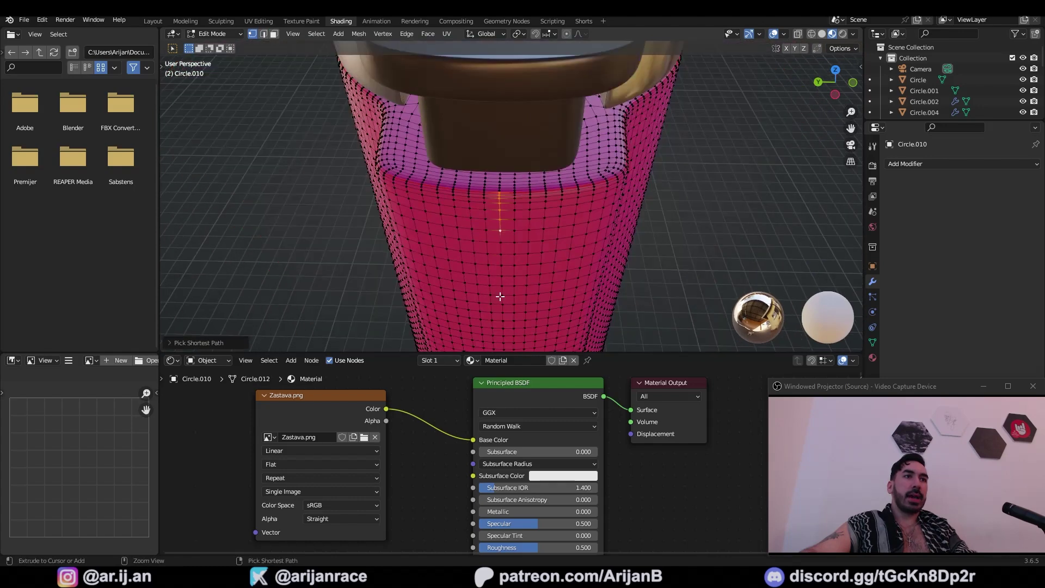
{"action": "left_click", "coordinate": [499, 297], "text": "ctrl"}
{"action": "middle_click_drag", "start_coordinate": [500, 297], "coordinate": [532, 180], "text": "shift"}
{"action": "left_click", "coordinate": [467, 178], "text": "ctrl"}
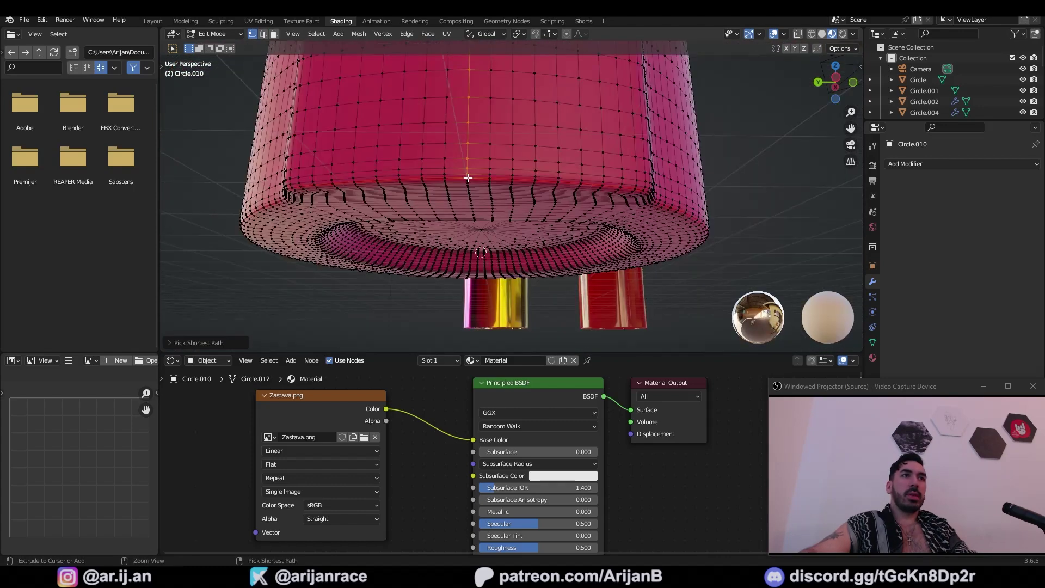
{"action": "key", "text": "ctrl+e"}
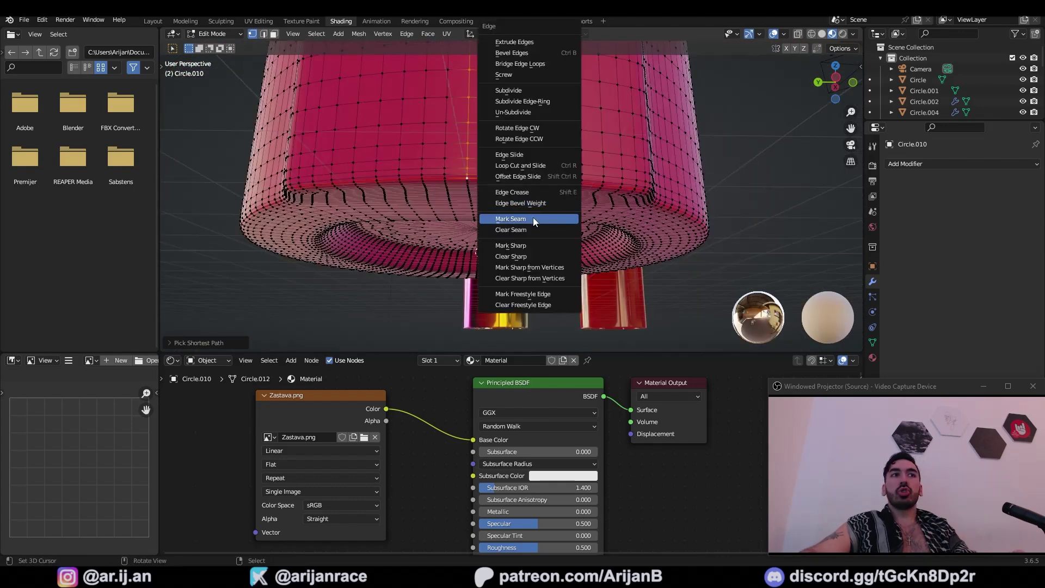
{"action": "left_click", "coordinate": [533, 219]}
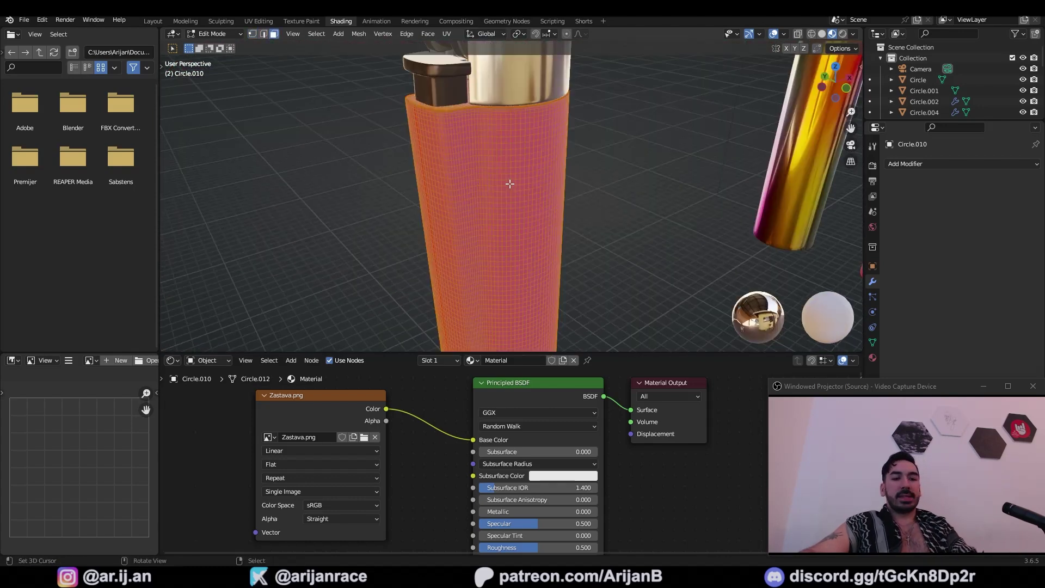
Unwrap the whole body and move its two round end-cap UV islands off the flag image
{"action": "key", "text": "u"}
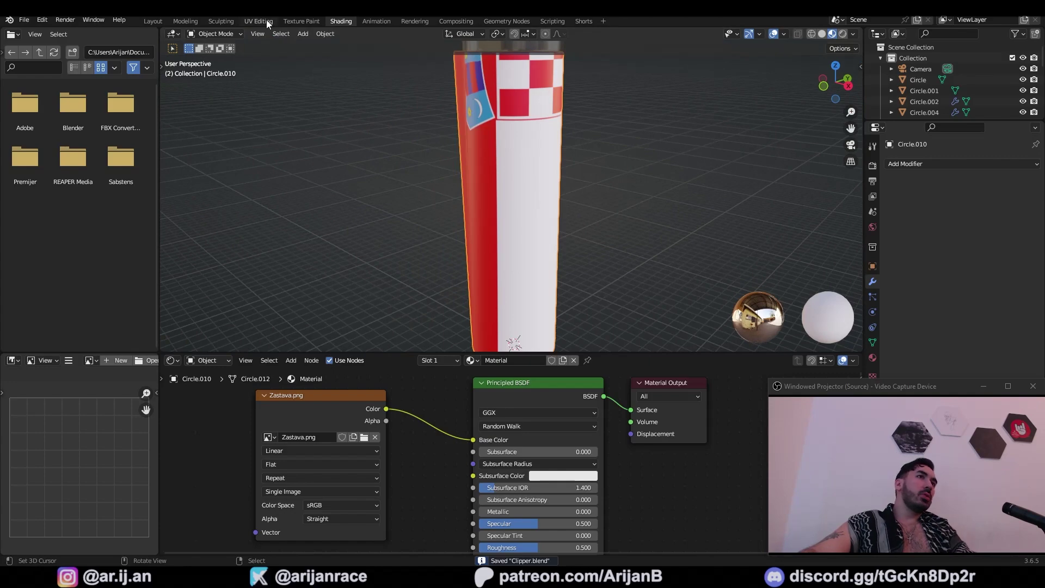
{"action": "left_click", "coordinate": [266, 20]}
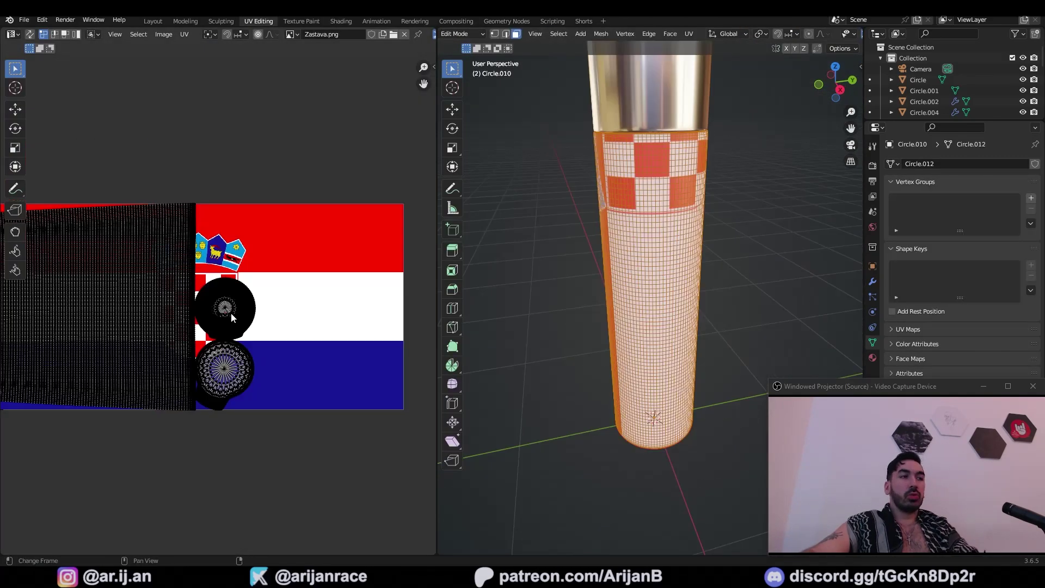
{"action": "scroll", "coordinate": [231, 316], "scroll_direction": "up", "scroll_amount": 3}
{"action": "key", "text": "l"}
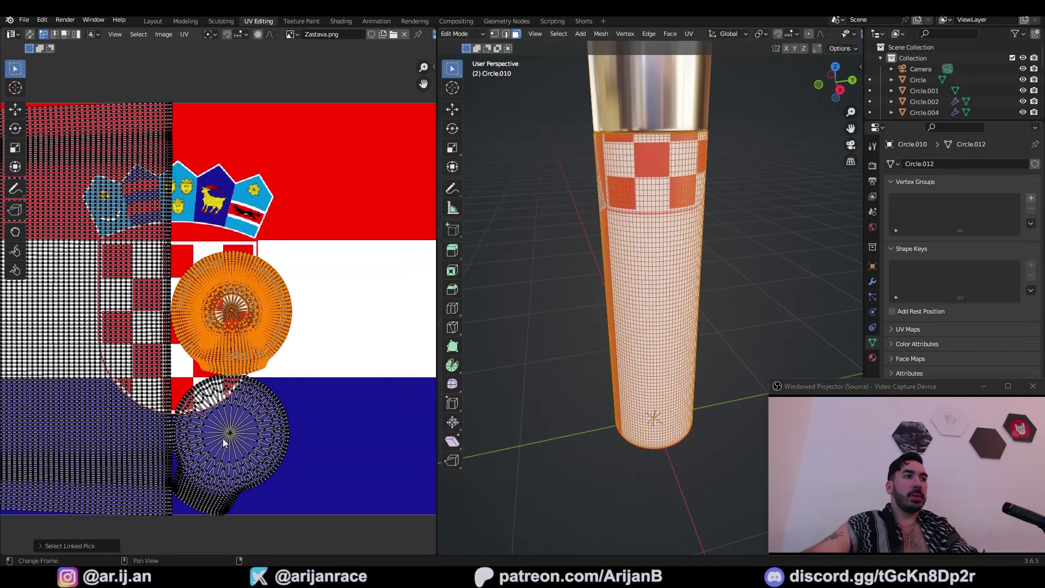
{"action": "key", "text": "l"}
{"action": "scroll", "coordinate": [224, 440], "scroll_direction": "down", "scroll_amount": 6}
{"action": "key", "text": "g"}
{"action": "left_click", "coordinate": [317, 402]}
{"action": "scroll", "coordinate": [308, 401], "scroll_direction": "up", "scroll_amount": 3}
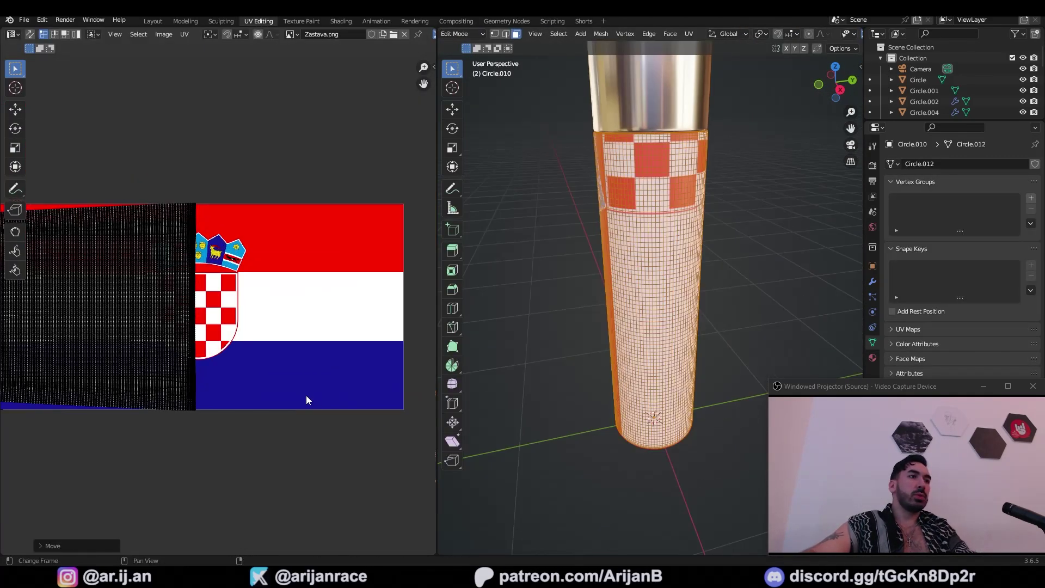
Select the body's large side UV island, shift it over the flag and rotate it by -90 degrees
{"action": "scroll", "coordinate": [245, 310], "scroll_direction": "up", "scroll_amount": 1}
{"action": "scroll", "coordinate": [234, 306], "scroll_direction": "down", "scroll_amount": 4}
{"action": "scroll", "coordinate": [202, 312], "scroll_direction": "up", "scroll_amount": 4}
{"action": "key", "text": "a"}
{"action": "key", "text": "alt+a"}
{"action": "key", "text": "l"}
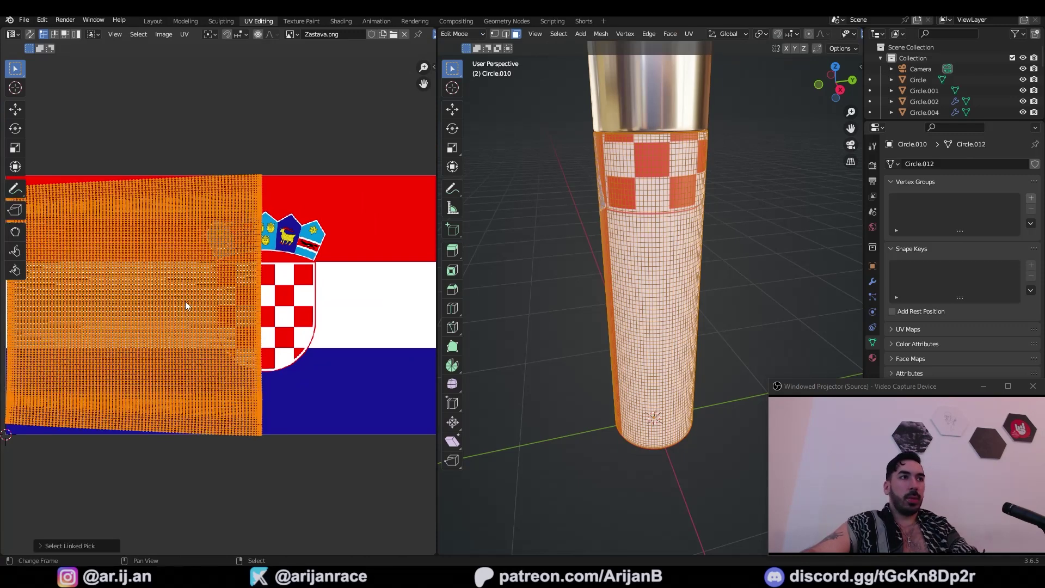
{"action": "scroll", "coordinate": [186, 306], "scroll_direction": "down", "scroll_amount": 2}
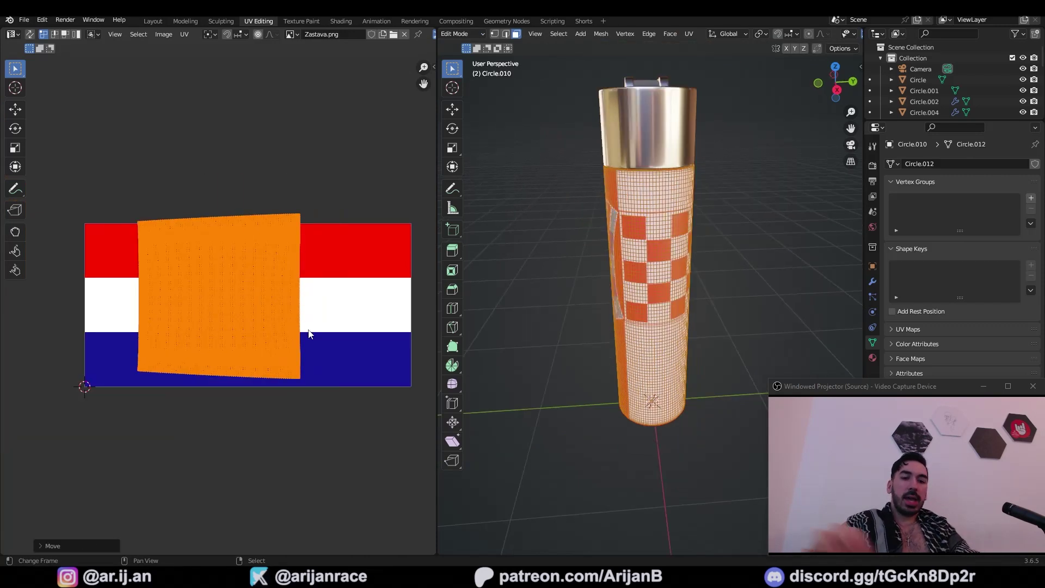
{"action": "type", "text": "r-90"}
{"action": "key", "text": "Return"}
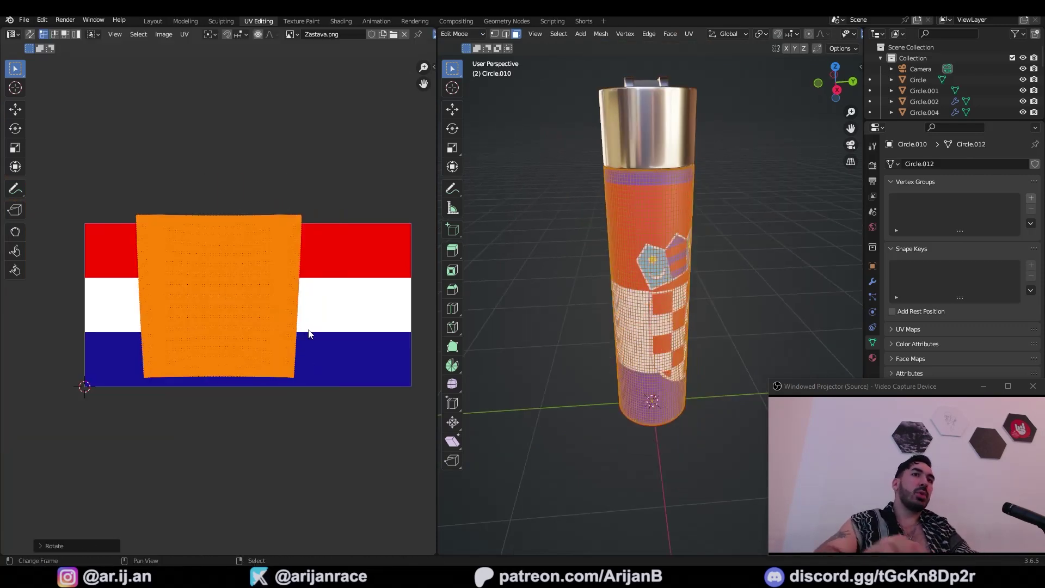
Center the side UV island on the flag's coat of arms and scale it up slightly
{"action": "key", "text": "g"}
{"action": "left_click", "coordinate": [343, 339]}
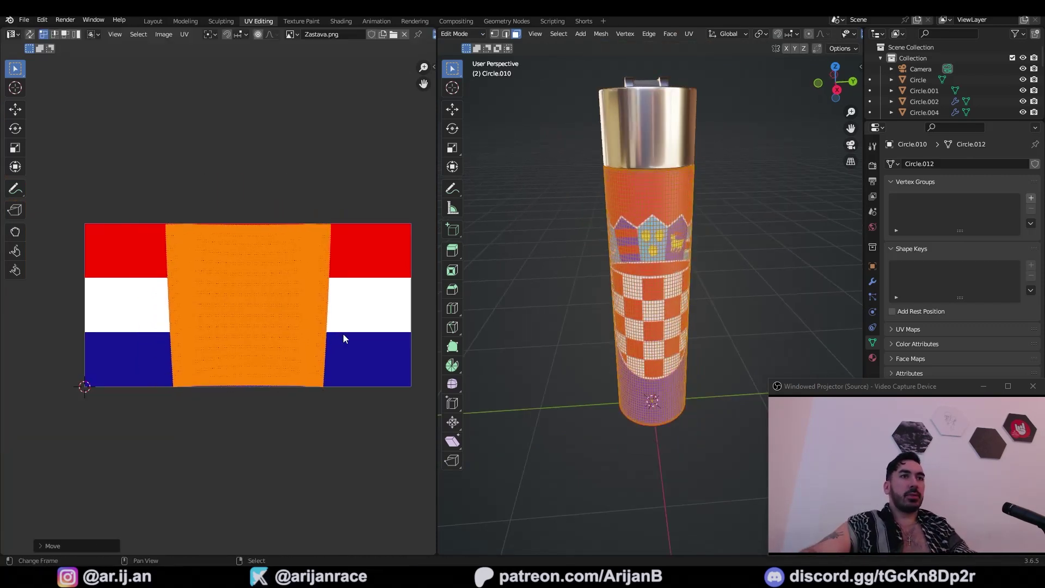
{"action": "key", "text": "s"}
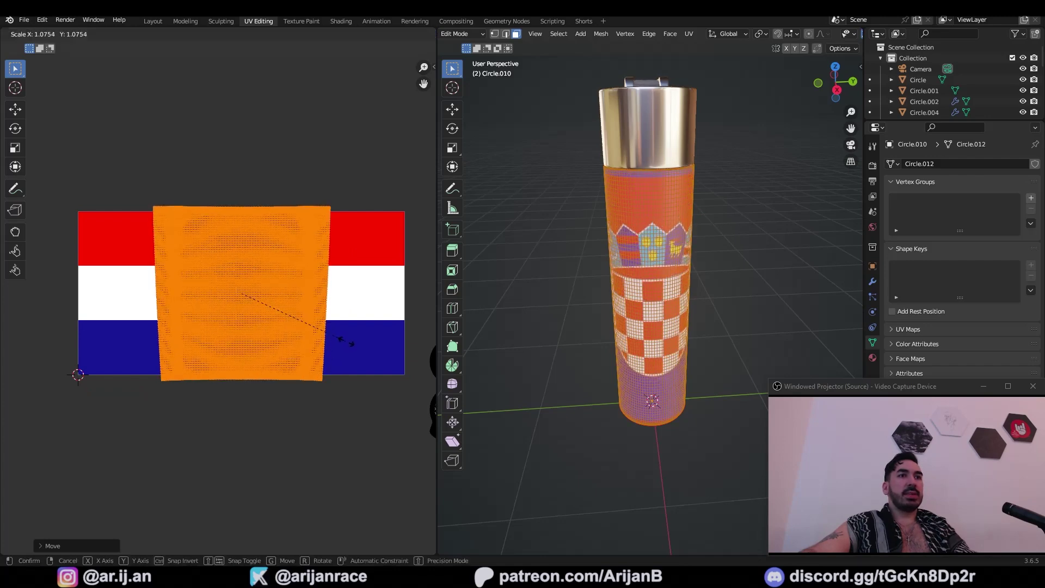
In paint.net, copy a strip of the flag's red band and stretch it over the empty area above the flag
{"action": "left_click_drag", "start_coordinate": [344, 216], "coordinate": [553, 223]}
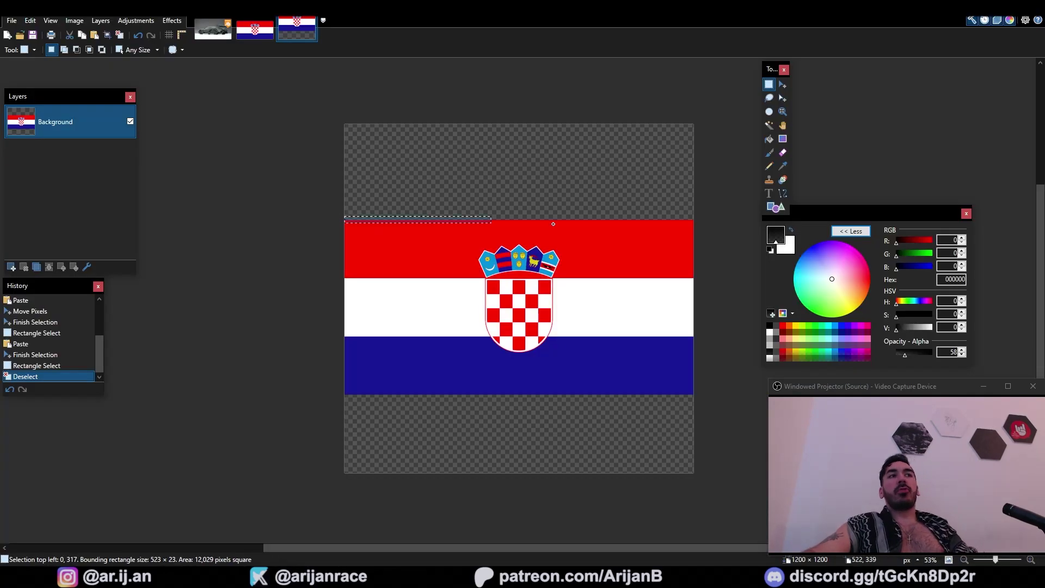
{"action": "left_click_drag", "start_coordinate": [734, 233], "coordinate": [731, 234]}
{"action": "key", "text": "ctrl+c"}
{"action": "key", "text": "ctrl+v"}
{"action": "left_click_drag", "start_coordinate": [518, 217], "coordinate": [524, 95]}
Copy a strip of the flag's blue band, stretch it over the empty area below the flag, and deselect it
{"action": "left_click", "coordinate": [769, 85]}
{"action": "left_click_drag", "start_coordinate": [339, 384], "coordinate": [713, 394]}
{"action": "key", "text": "ctrl+c"}
{"action": "key", "text": "ctrl+v"}
{"action": "left_click_drag", "start_coordinate": [519, 393], "coordinate": [518, 477]}
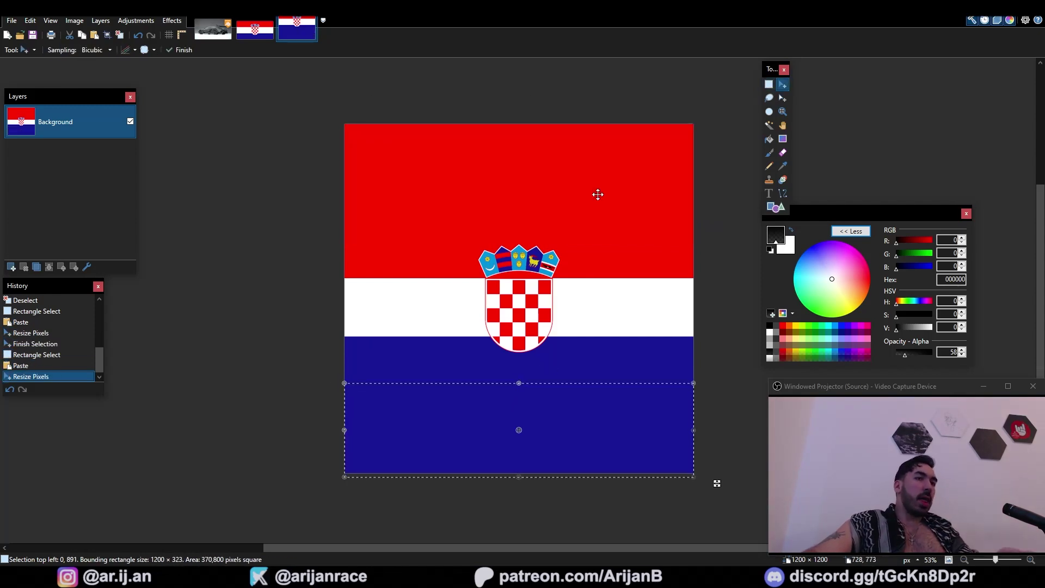
{"action": "left_click", "coordinate": [768, 84]}
{"action": "key", "text": "ctrl+d"}
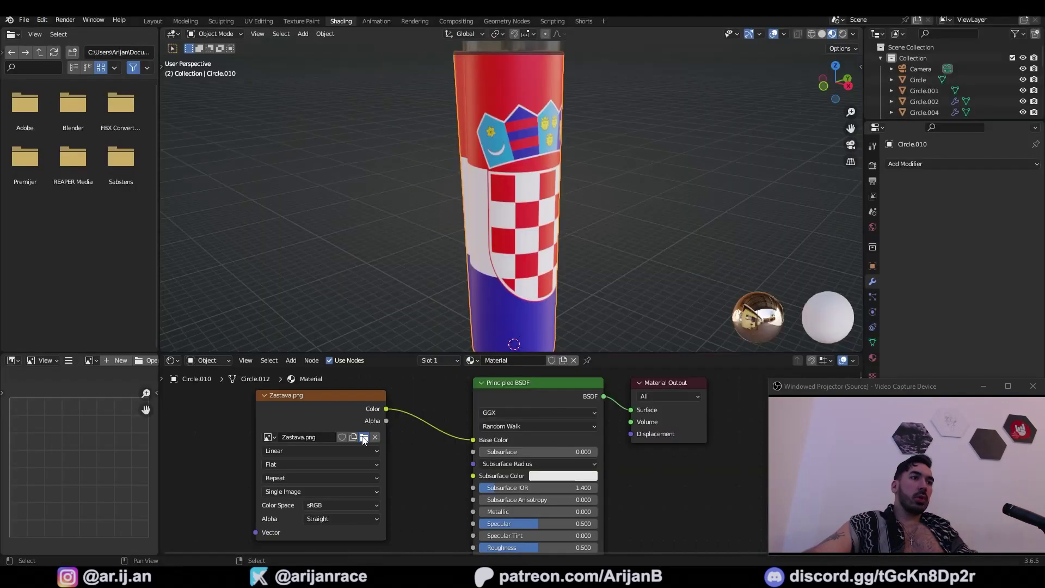
Unwrap the body's mesh again, rotate the large side UV island and center it over the flag's coat of arms
{"action": "double_click", "coordinate": [409, 185]}
{"action": "key", "text": "Tab"}
{"action": "key", "text": "u"}
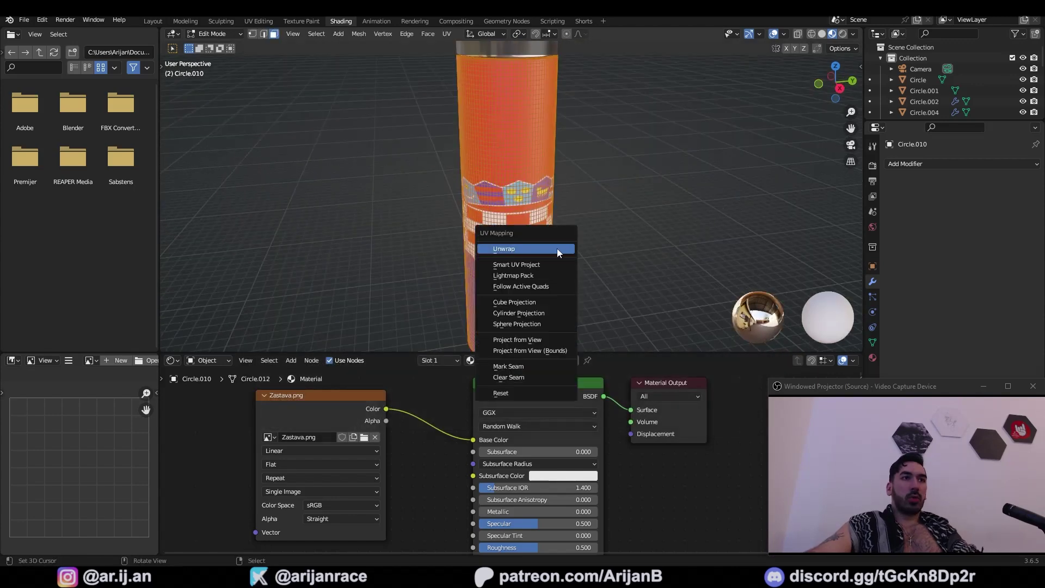
{"action": "key", "text": "g"}
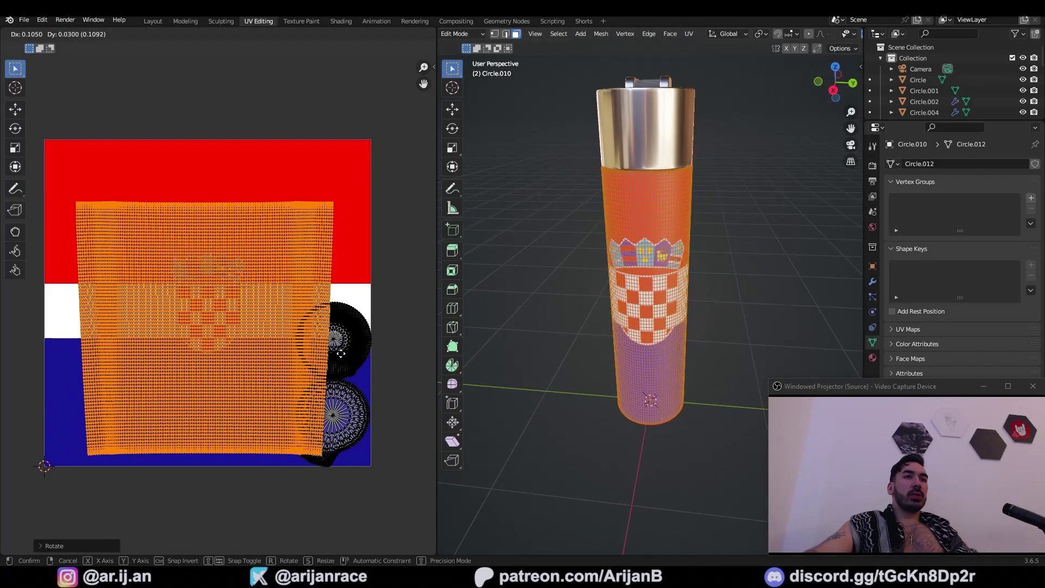
{"action": "left_click", "coordinate": [345, 354]}
{"action": "scroll", "coordinate": [606, 319], "scroll_direction": "down", "scroll_amount": 3}
{"action": "scroll", "coordinate": [615, 318], "scroll_direction": "up", "scroll_amount": 2}
Select the body's bottom faces and shrink their UV island, placing it inside the flag's blue band
{"action": "key", "text": "Tab"}
{"action": "middle_click_drag", "start_coordinate": [637, 313], "coordinate": [661, 297]}
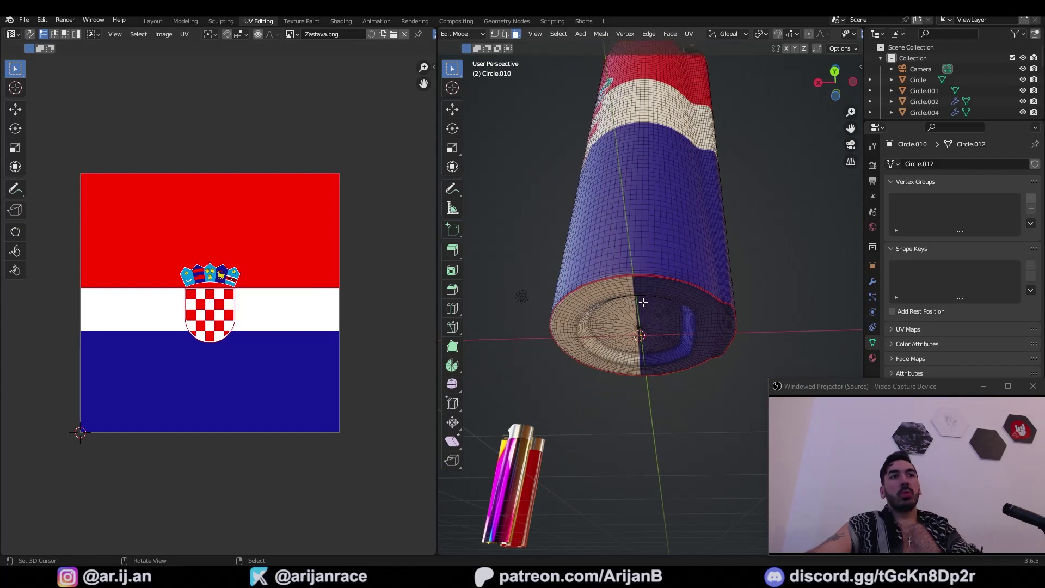
{"action": "key", "text": "ctrl+l"}
{"action": "scroll", "coordinate": [322, 353], "scroll_direction": "up", "scroll_amount": 2}
{"action": "key", "text": "a"}
{"action": "key", "text": "s"}
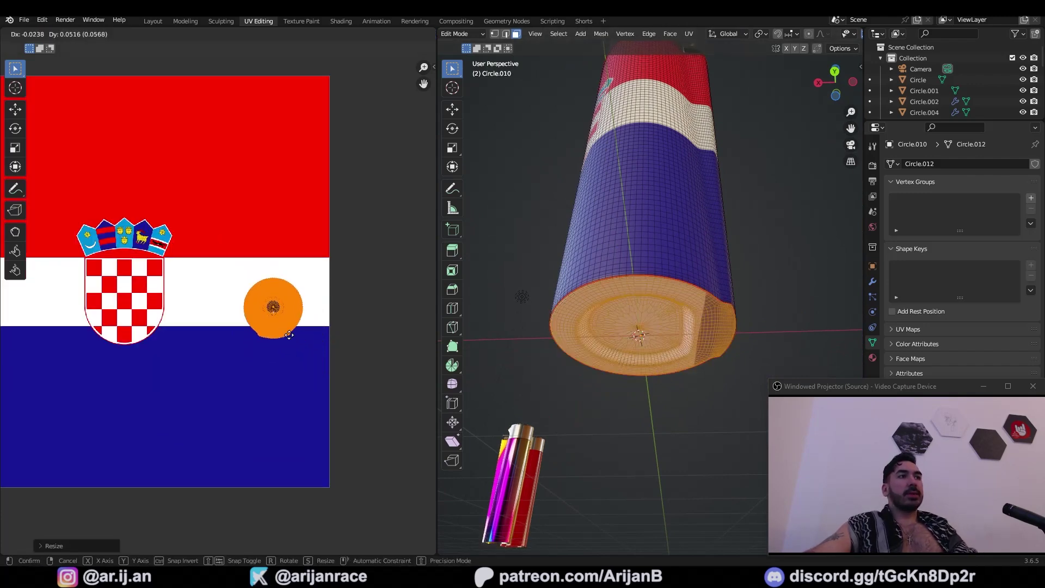
{"action": "left_click", "coordinate": [252, 316]}
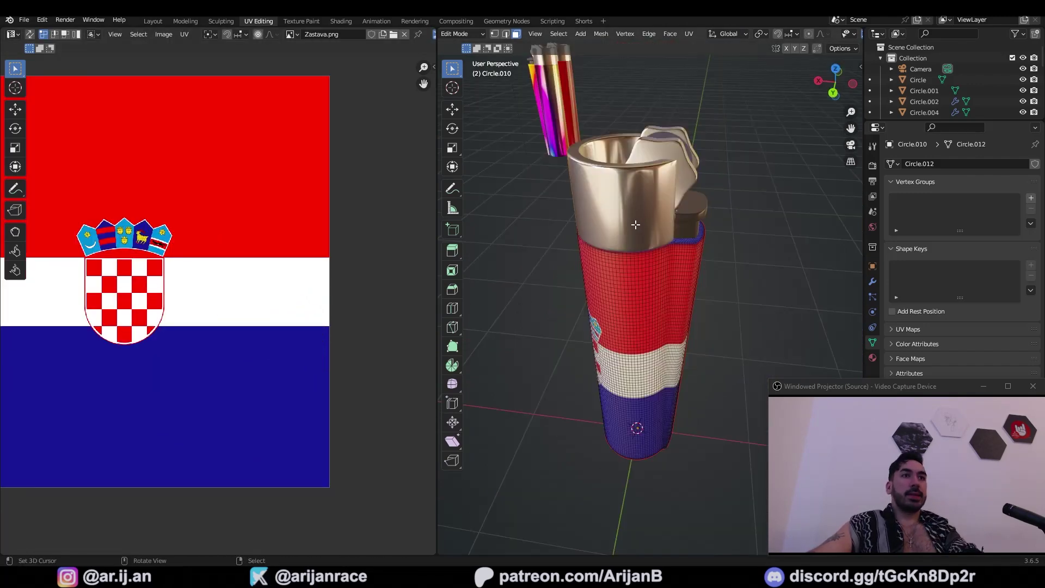
Move the UV island of the body's top faces into the flag's red band and leave mesh editing
{"action": "key", "text": "a"}
{"action": "scroll", "coordinate": [201, 302], "scroll_direction": "up", "scroll_amount": 2}
{"action": "key", "text": "g"}
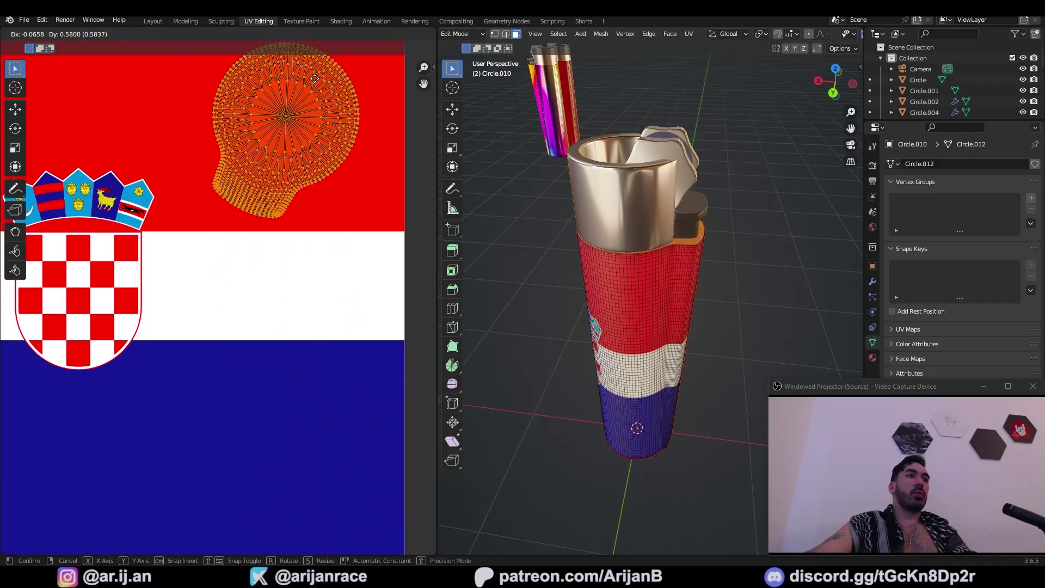
{"action": "left_click", "coordinate": [273, 131]}
{"action": "key", "text": "Tab"}
Set the body material's roughness to 0.136 and metallic to 0, and name the material Body
{"action": "left_click", "coordinate": [341, 21]}
{"action": "middle_click_drag", "start_coordinate": [548, 527], "coordinate": [543, 501]}
{"action": "left_click_drag", "start_coordinate": [532, 522], "coordinate": [502, 522]}
{"action": "middle_click_drag", "start_coordinate": [490, 305], "coordinate": [452, 280]}
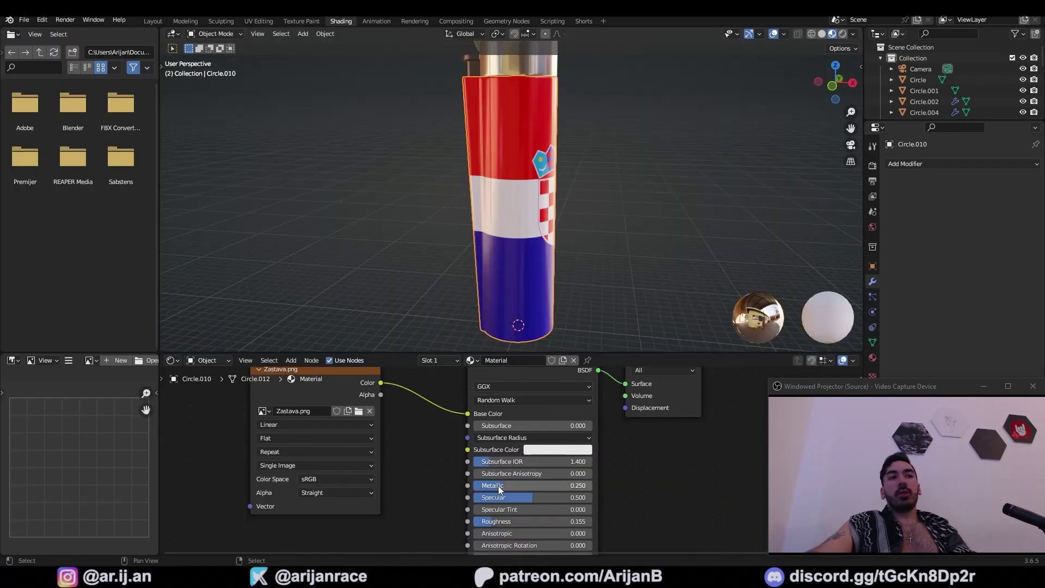
{"action": "left_click_drag", "start_coordinate": [499, 486], "coordinate": [592, 486]}
{"action": "middle_click_drag", "start_coordinate": [569, 288], "coordinate": [489, 278]}
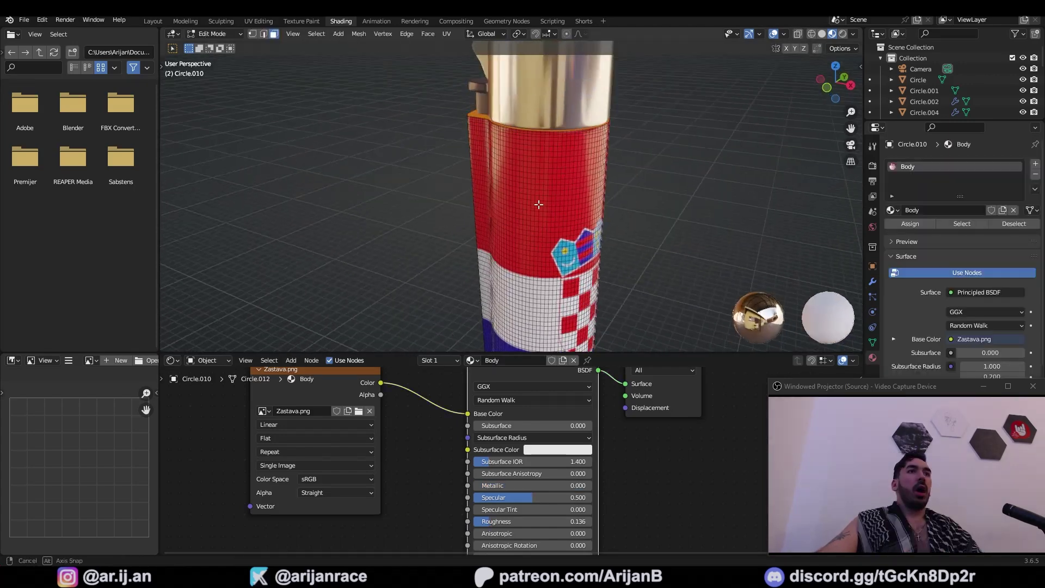
{"action": "middle_click_drag", "start_coordinate": [479, 228], "coordinate": [515, 145]}
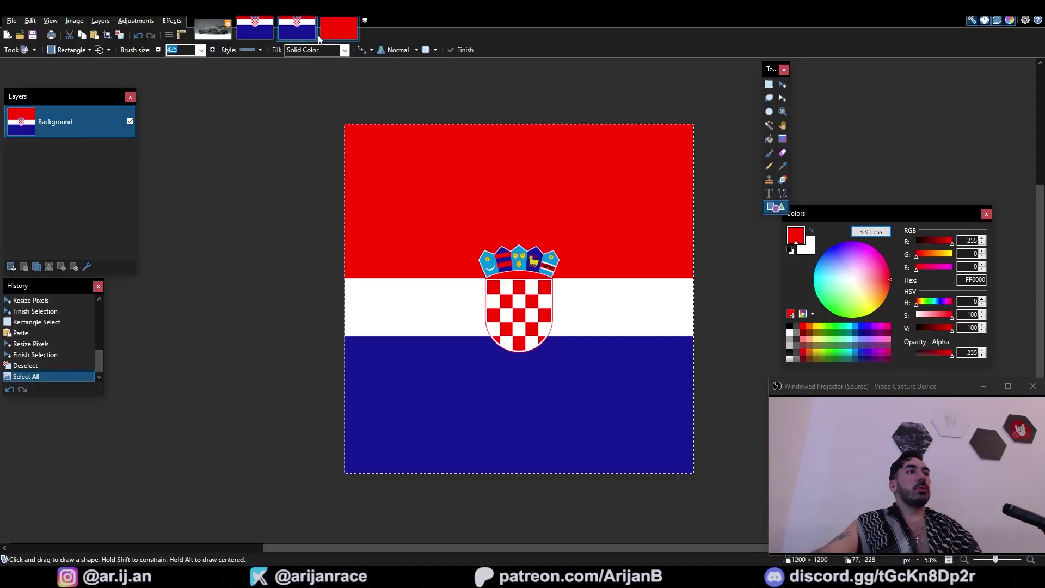
On the plain red image in paint.net, write CRACKER in bold black Candara, size 244, and frame it with a black rectangle
{"action": "left_click", "coordinate": [326, 28]}
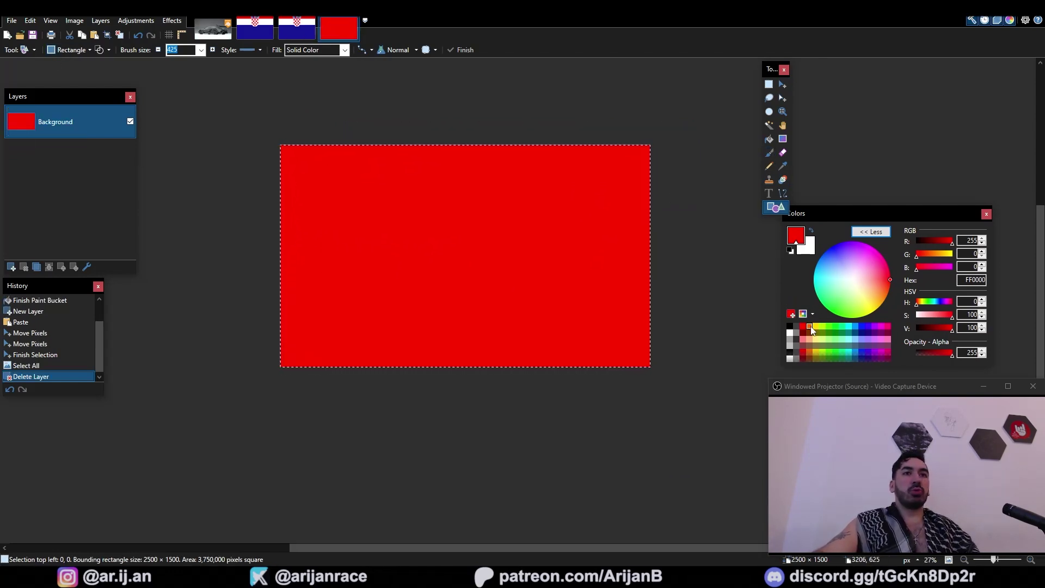
{"action": "left_click_drag", "start_coordinate": [350, 212], "coordinate": [589, 283]}
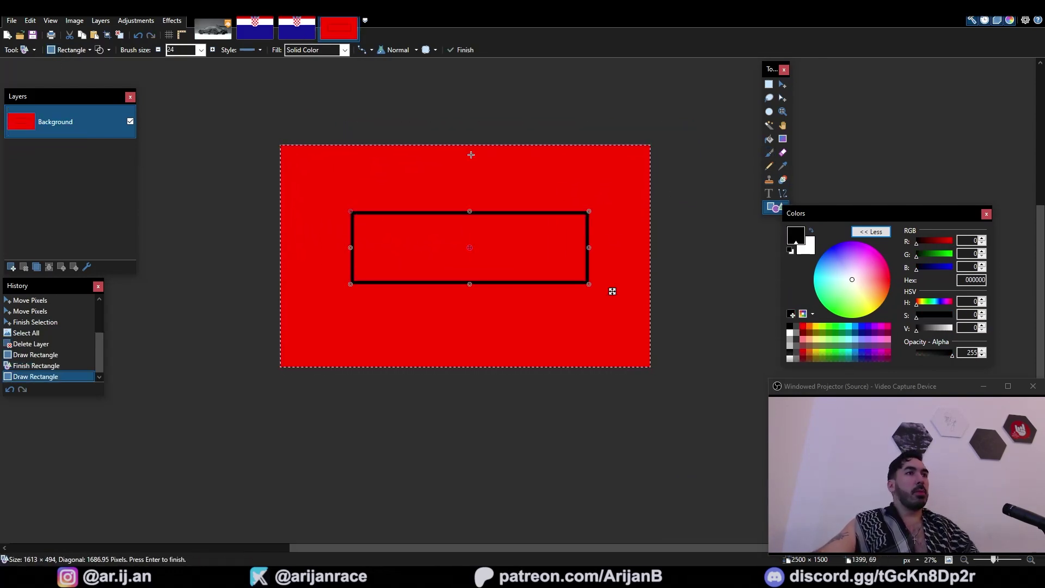
{"action": "key", "text": "ctrl+z"}
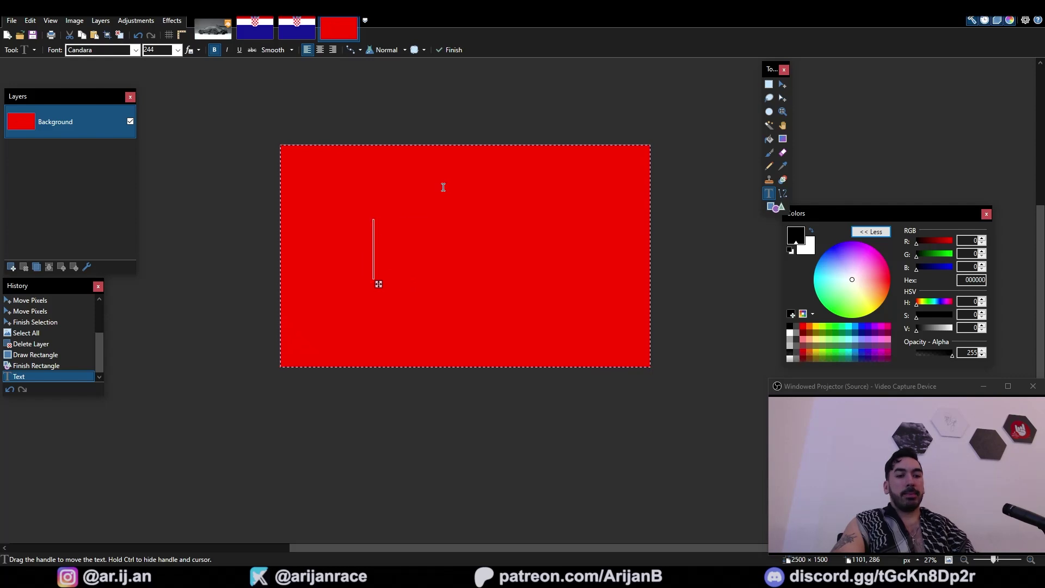
{"action": "type", "text": "CRA"}
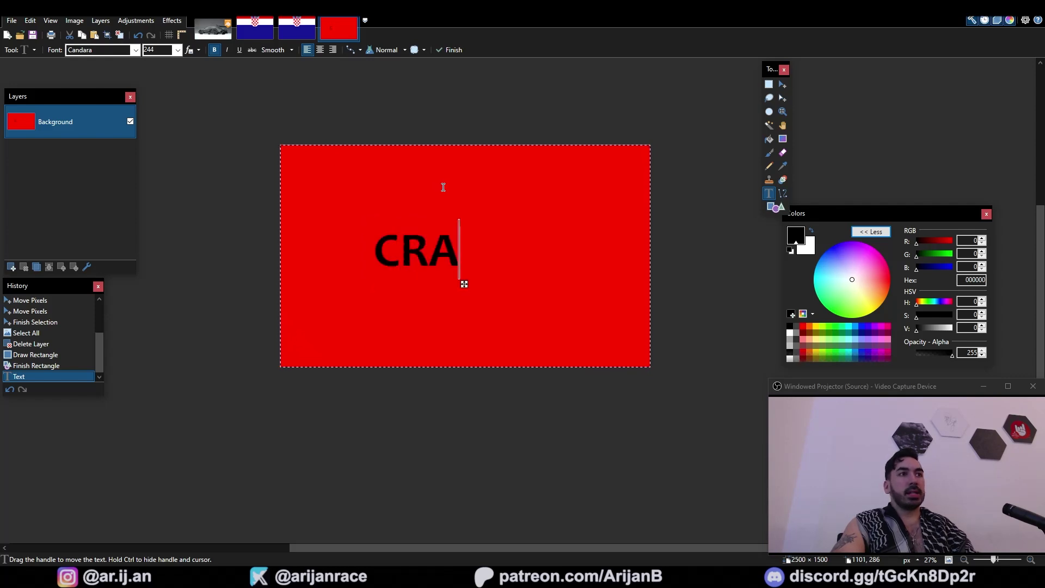
{"action": "type", "text": "CKE"}
{"action": "left_click", "coordinate": [775, 207]}
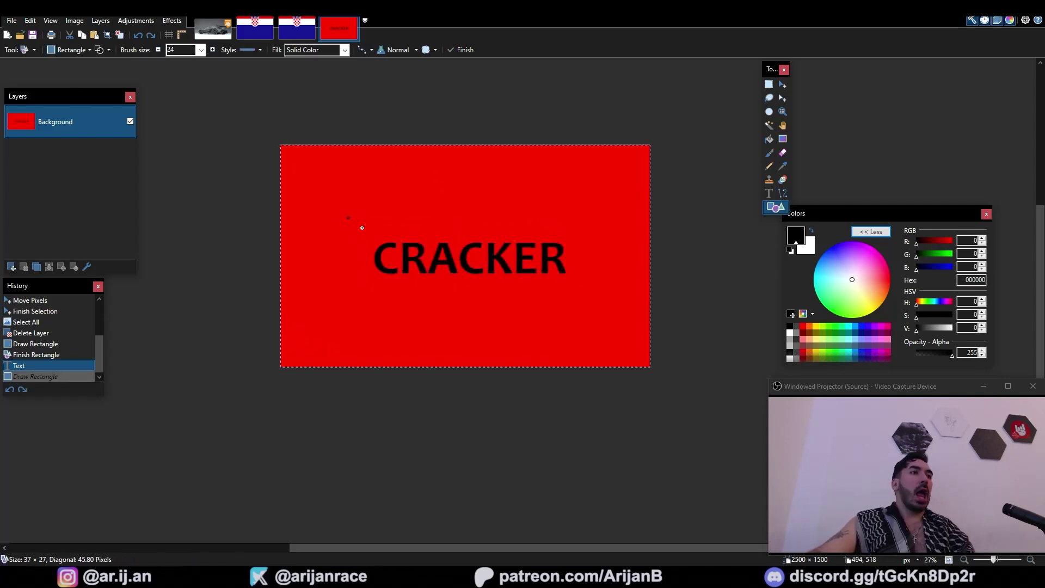
{"action": "mouse_move", "coordinate": [349, 218]}
{"action": "left_mouse_down"}
{"action": "mouse_move", "coordinate": [460, 289]}
{"action": "mouse_move", "coordinate": [599, 303]}
{"action": "mouse_move", "coordinate": [604, 295]}
{"action": "left_mouse_up"}
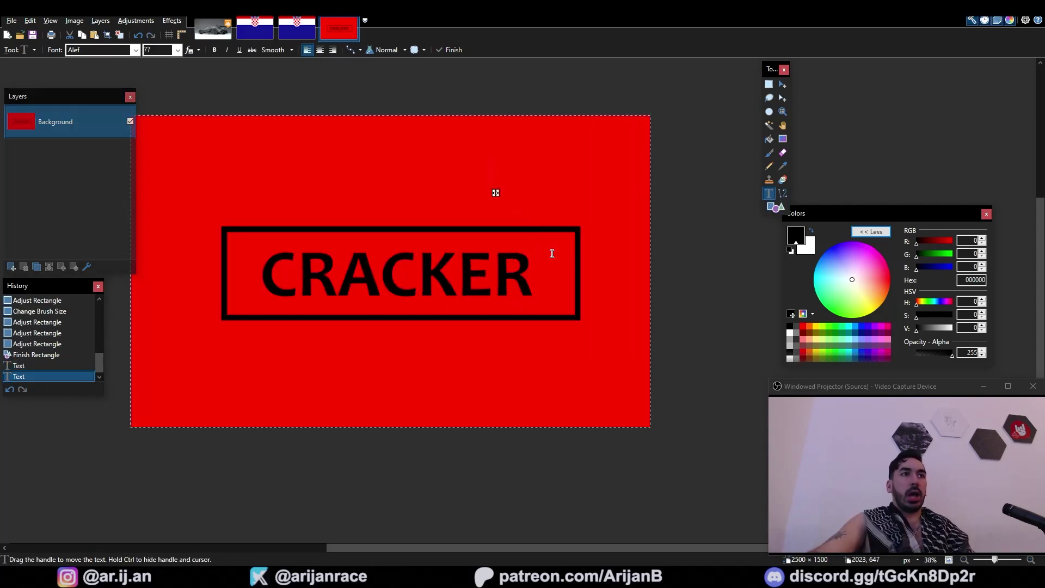
Add a small R in Alef, size 77, beside the end of CRACKER and draw a circle around it
{"action": "left_click", "coordinate": [543, 250]}
{"action": "type", "text": "R"}
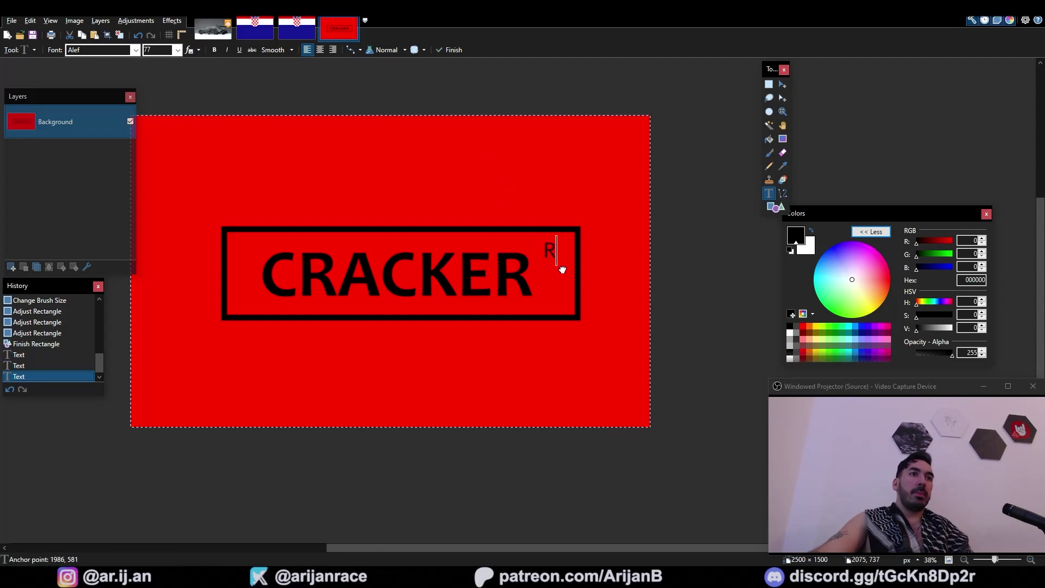
{"action": "scroll", "coordinate": [560, 263], "scroll_direction": "up", "scroll_amount": 5, "text": "ctrl"}
{"action": "key", "text": "o"}
{"action": "left_click_drag", "start_coordinate": [472, 210], "coordinate": [557, 286], "text": "shift"}
{"action": "left_click_drag", "start_coordinate": [564, 303], "coordinate": [561, 299]}
Select the whole CRACKER logo image and copy it
{"action": "key", "text": "ctrl+a"}
{"action": "scroll", "coordinate": [529, 294], "scroll_direction": "down", "scroll_amount": 4, "text": "ctrl"}
{"action": "middle_click_drag", "start_coordinate": [522, 284], "coordinate": [556, 268]}
{"action": "key", "text": "ctrl+c"}
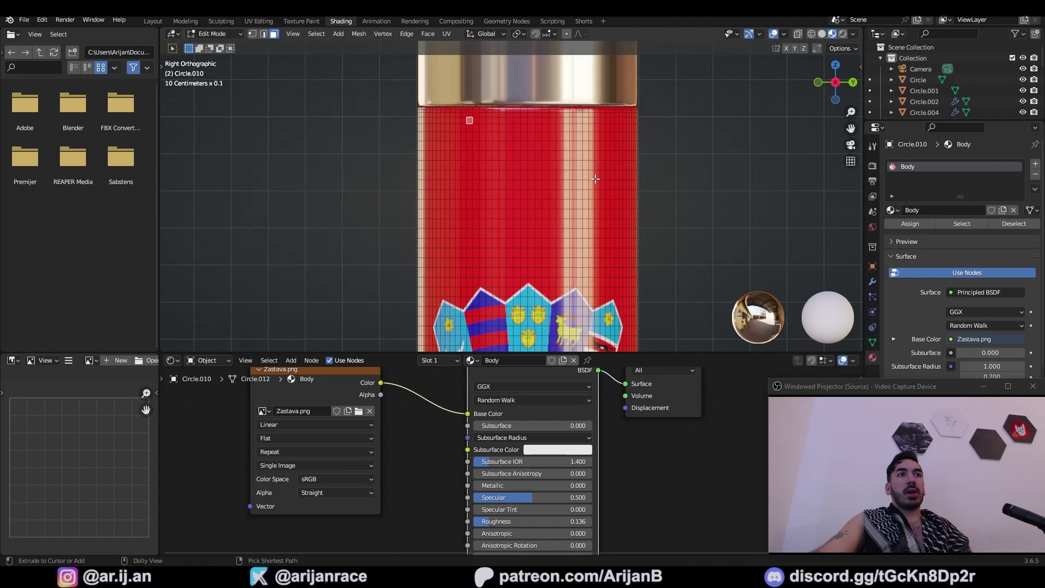
In Blender, select a rectangular face patch above the coat of arms and assign it a new material named Logo
{"action": "left_click_drag", "start_coordinate": [595, 178], "coordinate": [595, 178]}
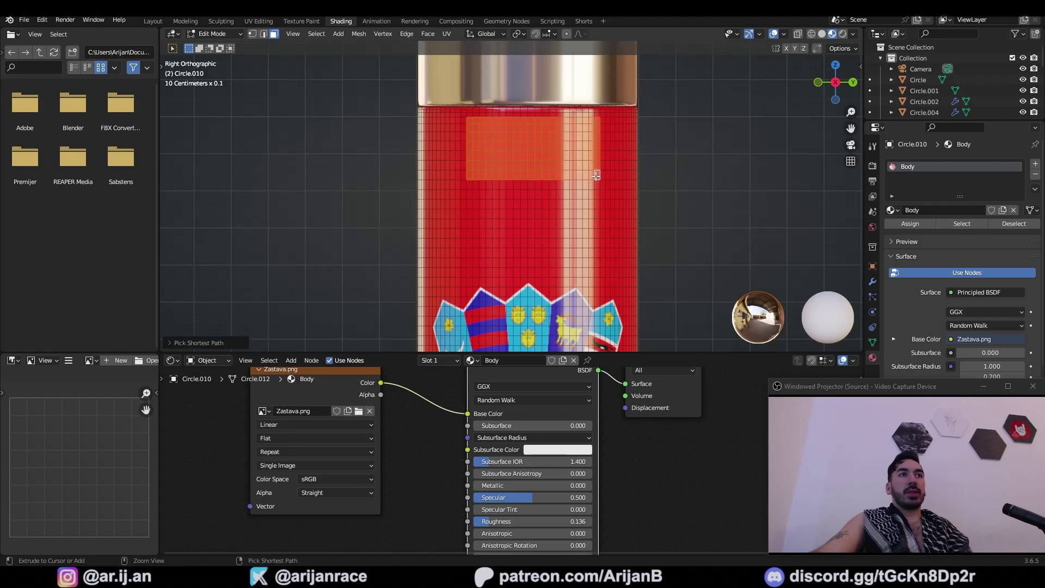
{"action": "left_click", "coordinate": [1034, 163]}
{"action": "left_click", "coordinate": [944, 229]}
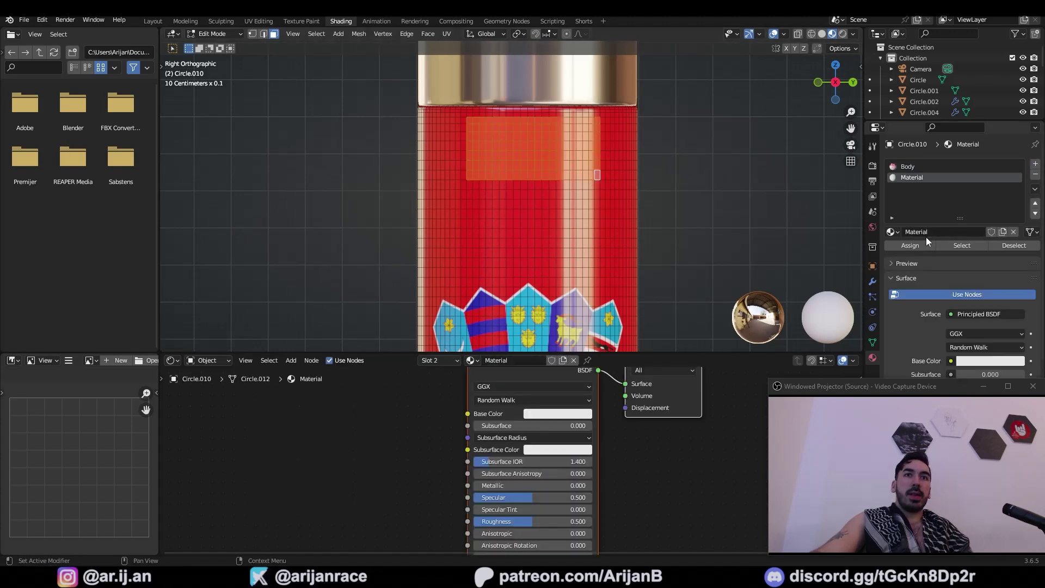
{"action": "double_click", "coordinate": [929, 233]}
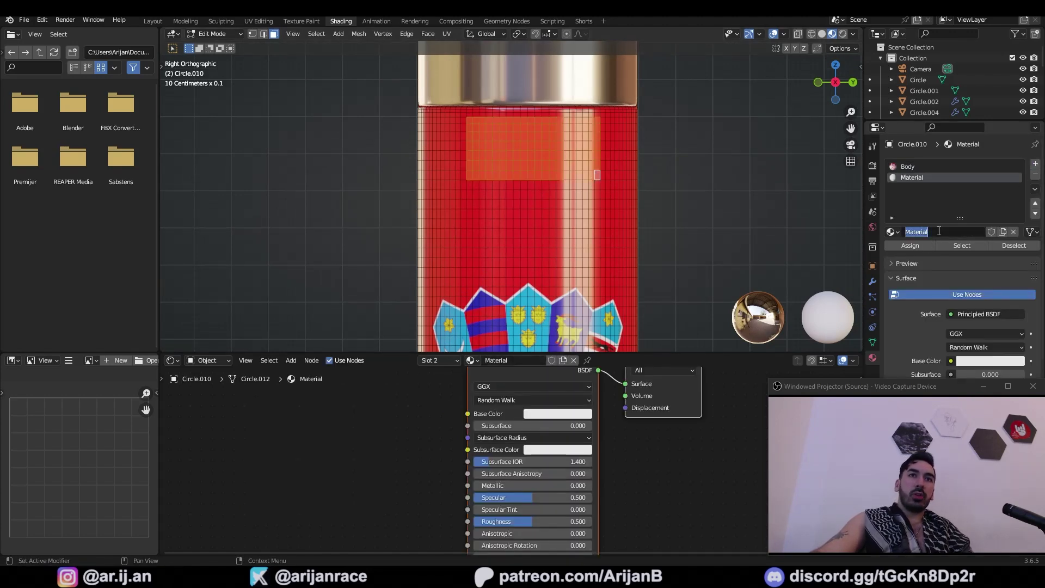
{"action": "left_click", "coordinate": [910, 246]}
Bring Logo.png into the Logo material as an image texture and connect its color to the shader's base color
{"action": "key", "text": "alt+Tab"}
{"action": "left_click_drag", "start_coordinate": [712, 234], "coordinate": [317, 453]}
{"action": "left_click_drag", "start_coordinate": [385, 416], "coordinate": [386, 422]}
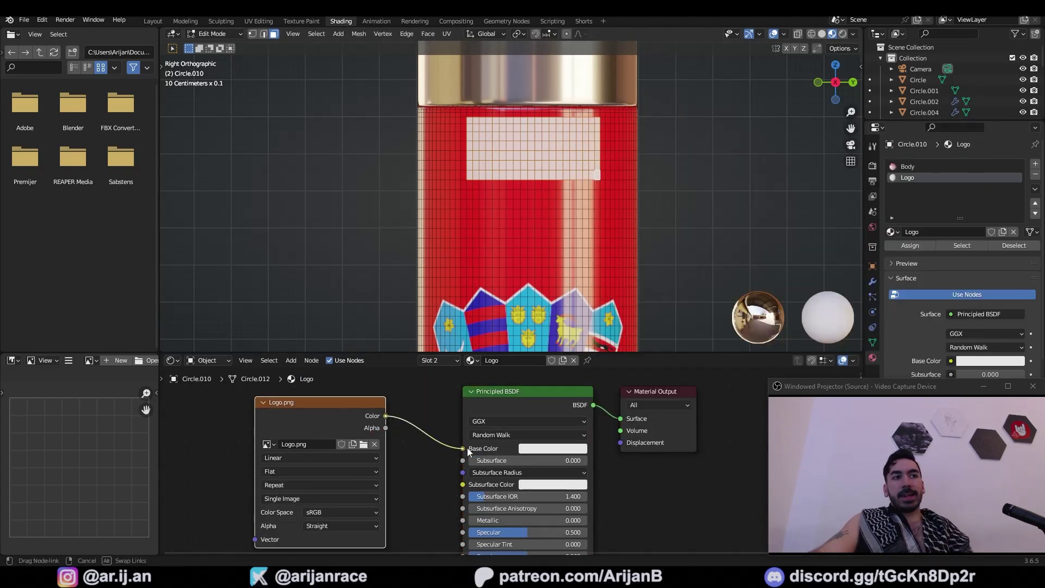
{"action": "left_click_drag", "start_coordinate": [467, 448], "coordinate": [467, 448]}
Unwrap the logo patch, rotate its UV island upright, and move and enlarge it to cover the framed CRACKER logo
{"action": "key", "text": "u"}
{"action": "left_click", "coordinate": [554, 174]}
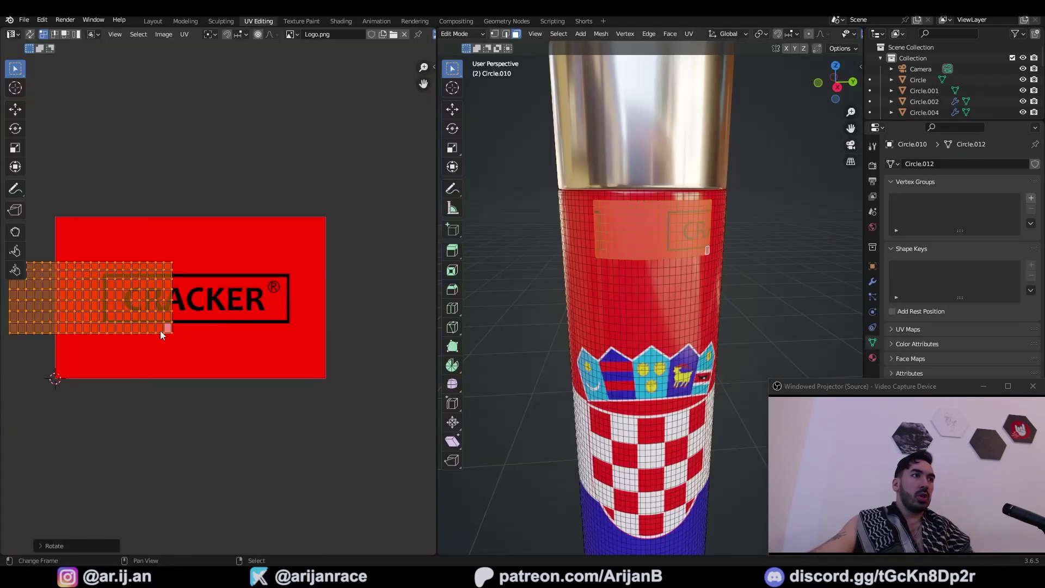
{"action": "key", "text": "g"}
{"action": "left_click", "coordinate": [207, 339]}
{"action": "key", "text": "s"}
{"action": "left_click", "coordinate": [225, 340]}
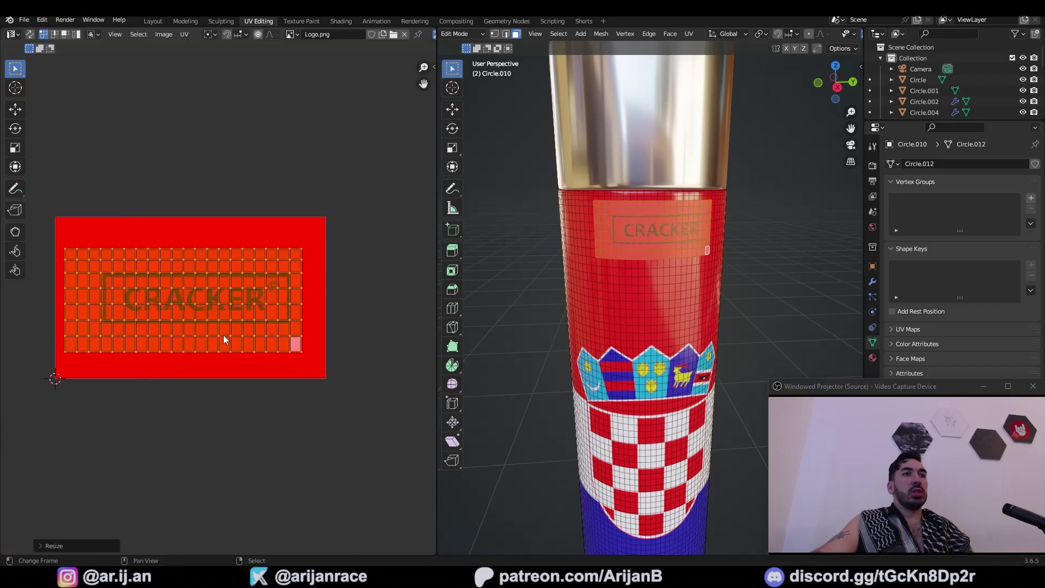
Copy the Body material's roughness value to the Logo material
{"action": "left_click", "coordinate": [341, 21]}
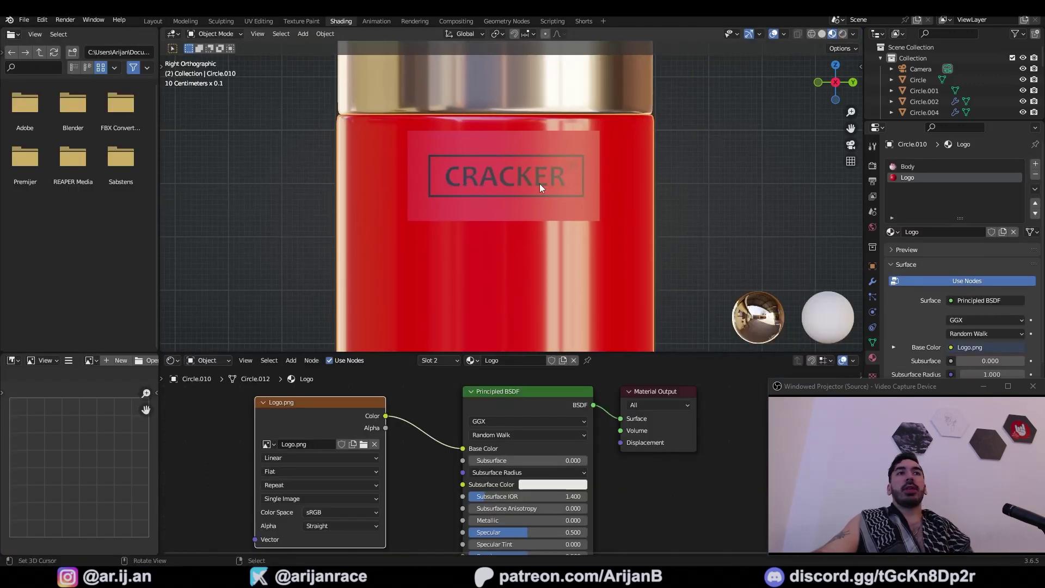
{"action": "left_click", "coordinate": [908, 167]}
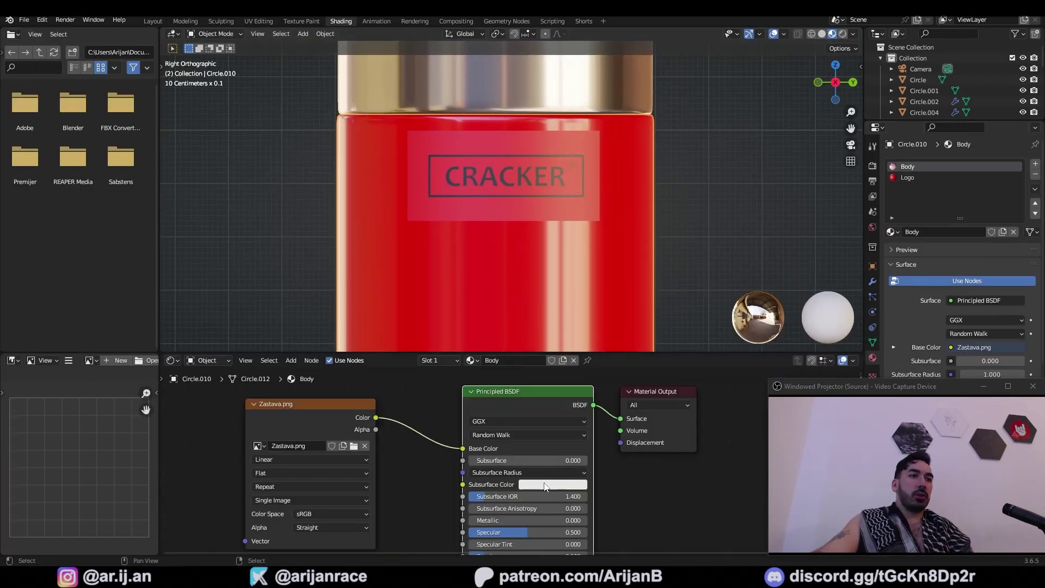
{"action": "scroll", "coordinate": [545, 486], "scroll_direction": "down", "scroll_amount": 5, "text": "shift"}
{"action": "left_click", "coordinate": [907, 177]}
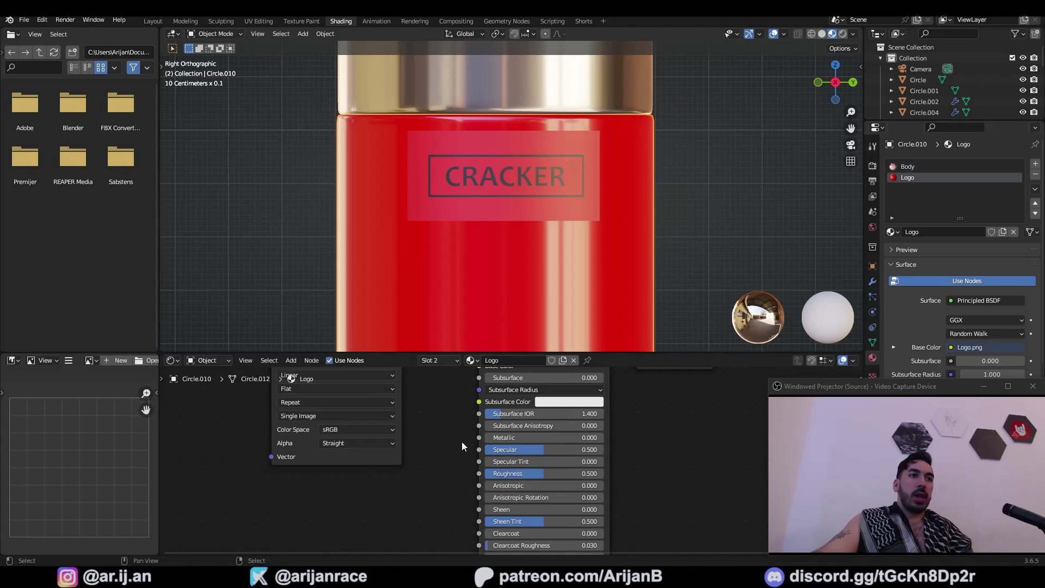
{"action": "key", "text": "ctrl+v"}
{"action": "middle_click_drag", "start_coordinate": [511, 230], "coordinate": [536, 240]}
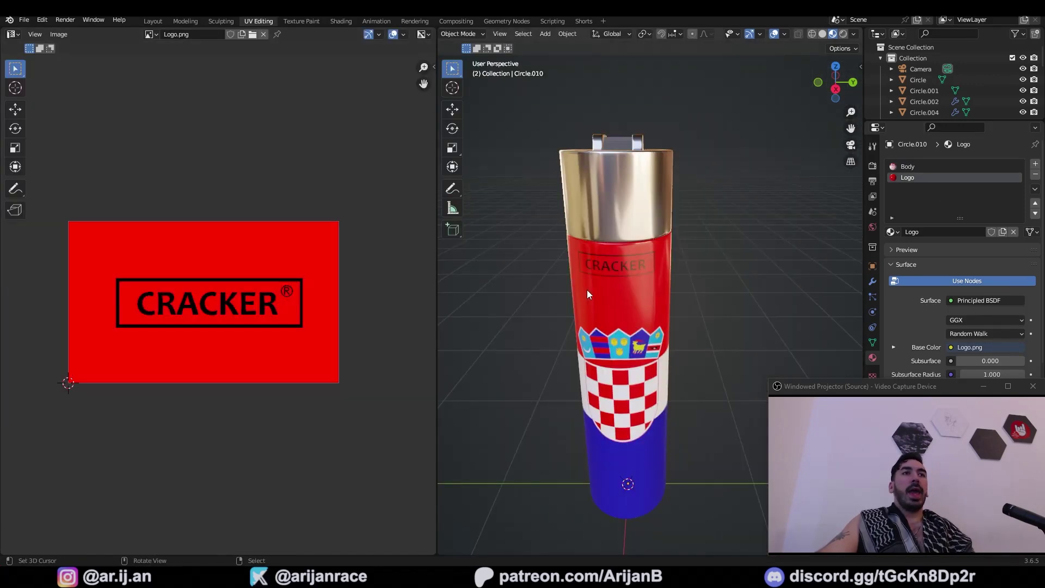
Examine the textured lighter from several sides and switch to the Layout workspace for a larger view
{"action": "middle_click_drag", "start_coordinate": [587, 290], "coordinate": [706, 246]}
{"action": "scroll", "coordinate": [654, 243], "scroll_direction": "up", "scroll_amount": 3}
{"action": "scroll", "coordinate": [654, 243], "scroll_direction": "down", "scroll_amount": 3}
{"action": "scroll", "coordinate": [645, 259], "scroll_direction": "down", "scroll_amount": 2}
{"action": "scroll", "coordinate": [706, 246], "scroll_direction": "up", "scroll_amount": 2}
{"action": "middle_click_drag", "start_coordinate": [566, 316], "coordinate": [635, 296]}
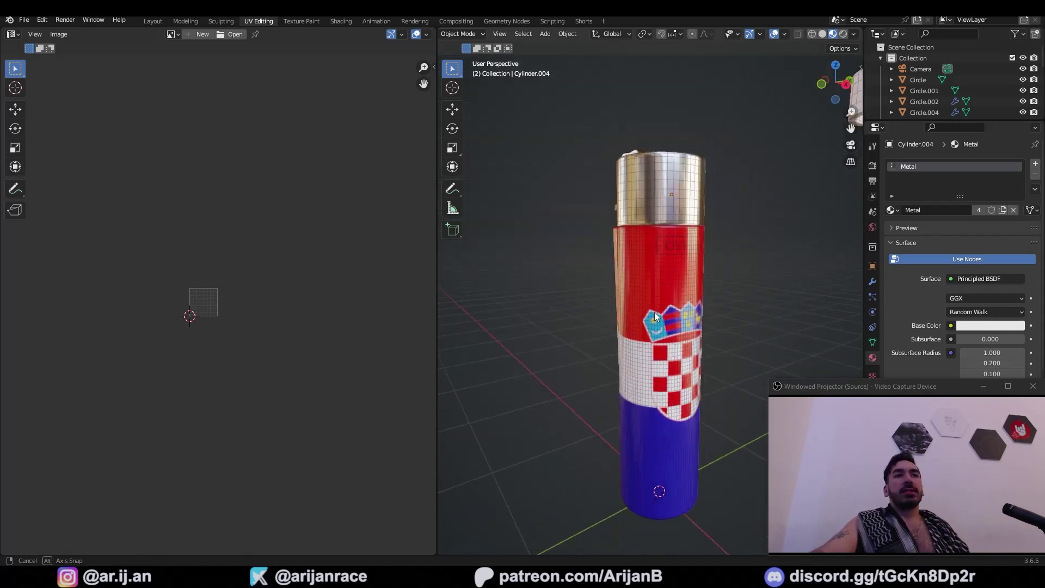
{"action": "key", "text": "ctrl+Page_Up"}
{"action": "key", "text": "ctrl+Page_Up"}
{"action": "key", "text": "ctrl+Page_Up"}
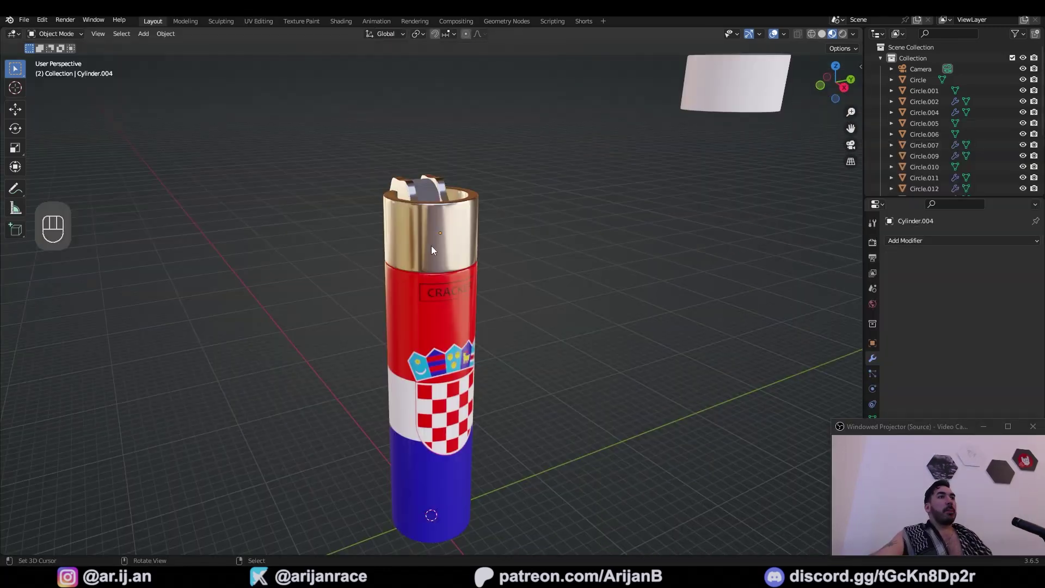
{"action": "middle_click_drag", "start_coordinate": [451, 233], "coordinate": [416, 239]}
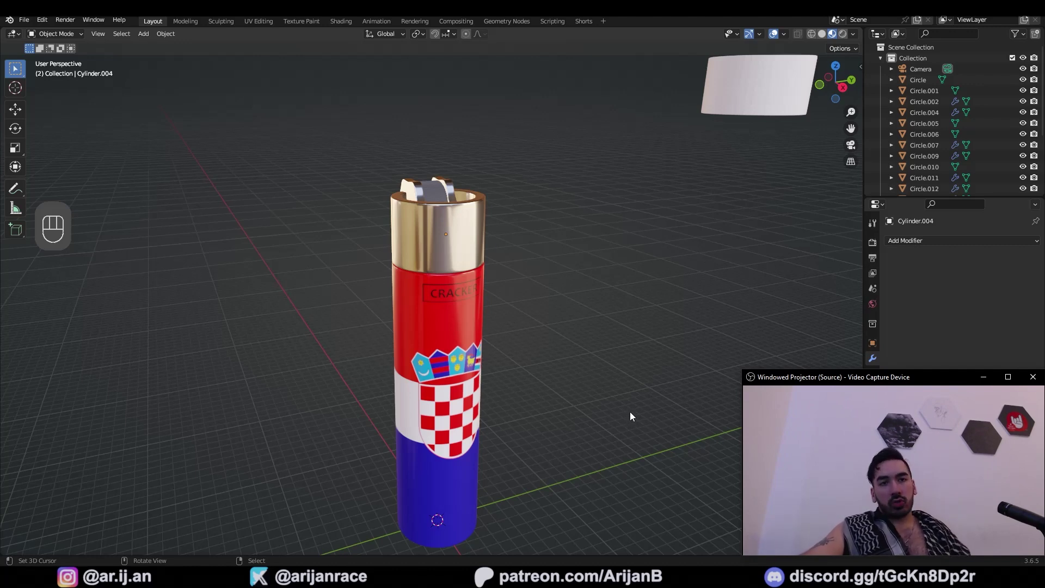
{"action": "middle_click_drag", "start_coordinate": [630, 416], "coordinate": [576, 308]}
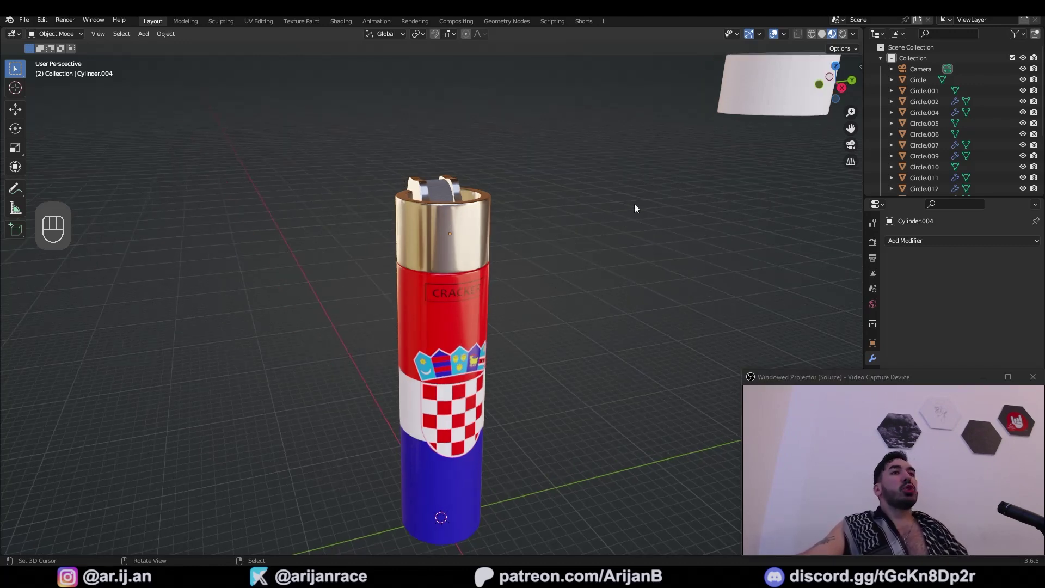